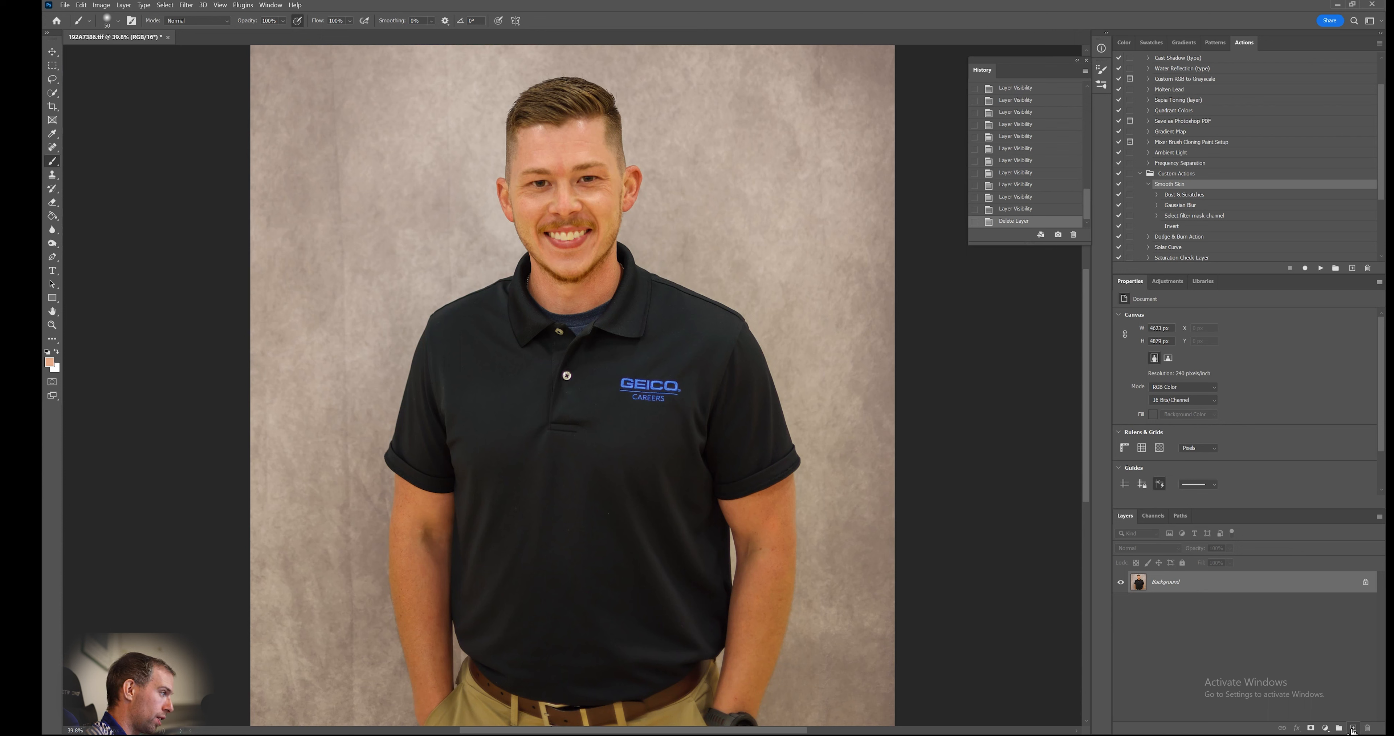
Add a new empty layer above the background and choose the Spot Healing Brush Tool.
{"action": "left_click", "coordinate": [1352, 728]}
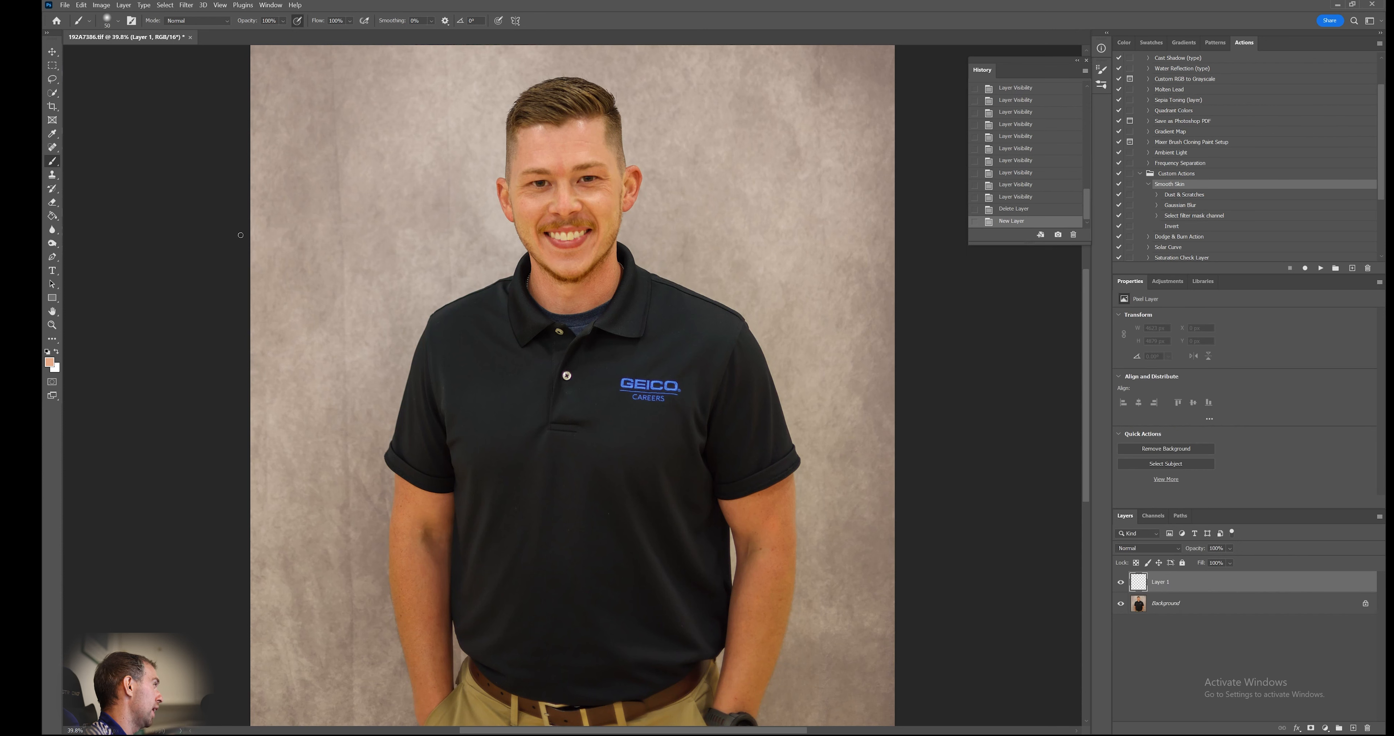
{"action": "key", "text": "j"}
{"action": "right_click", "coordinate": [50, 146]}
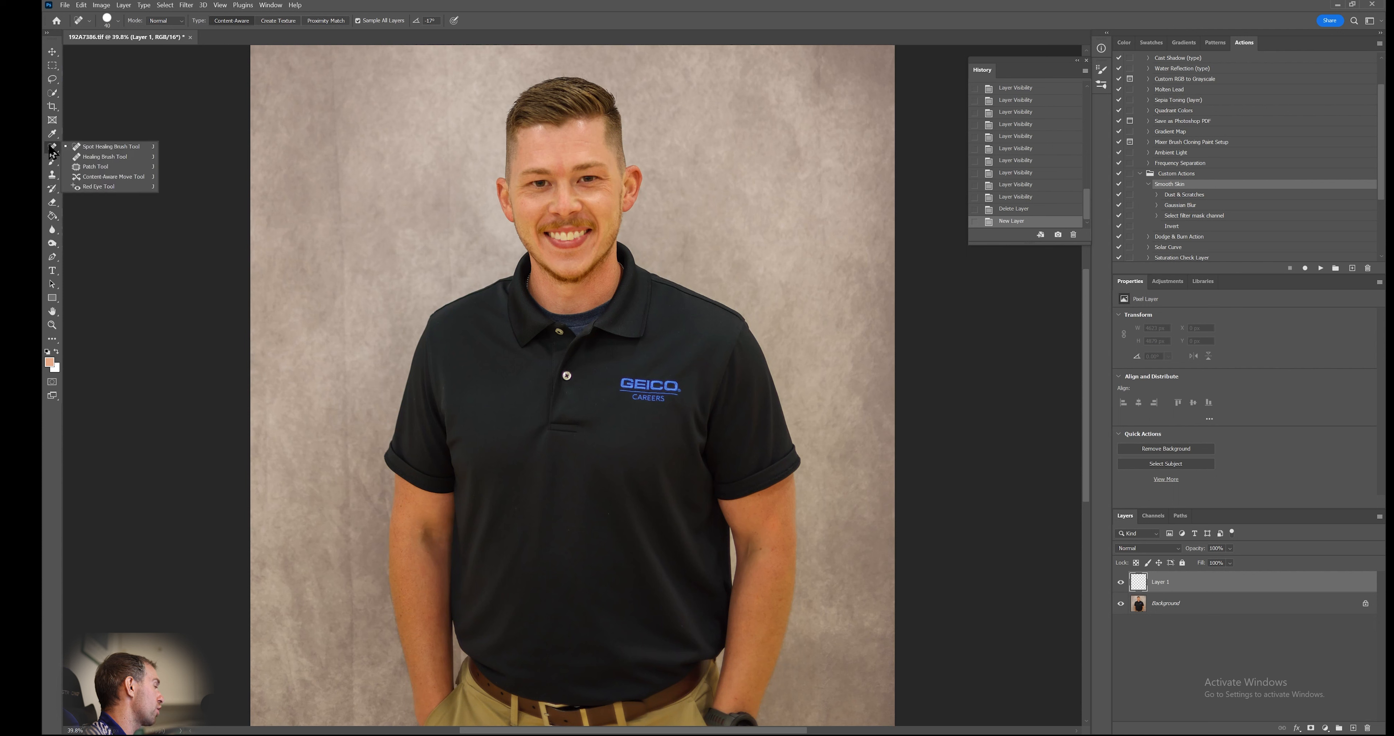
{"action": "left_click", "coordinate": [88, 148]}
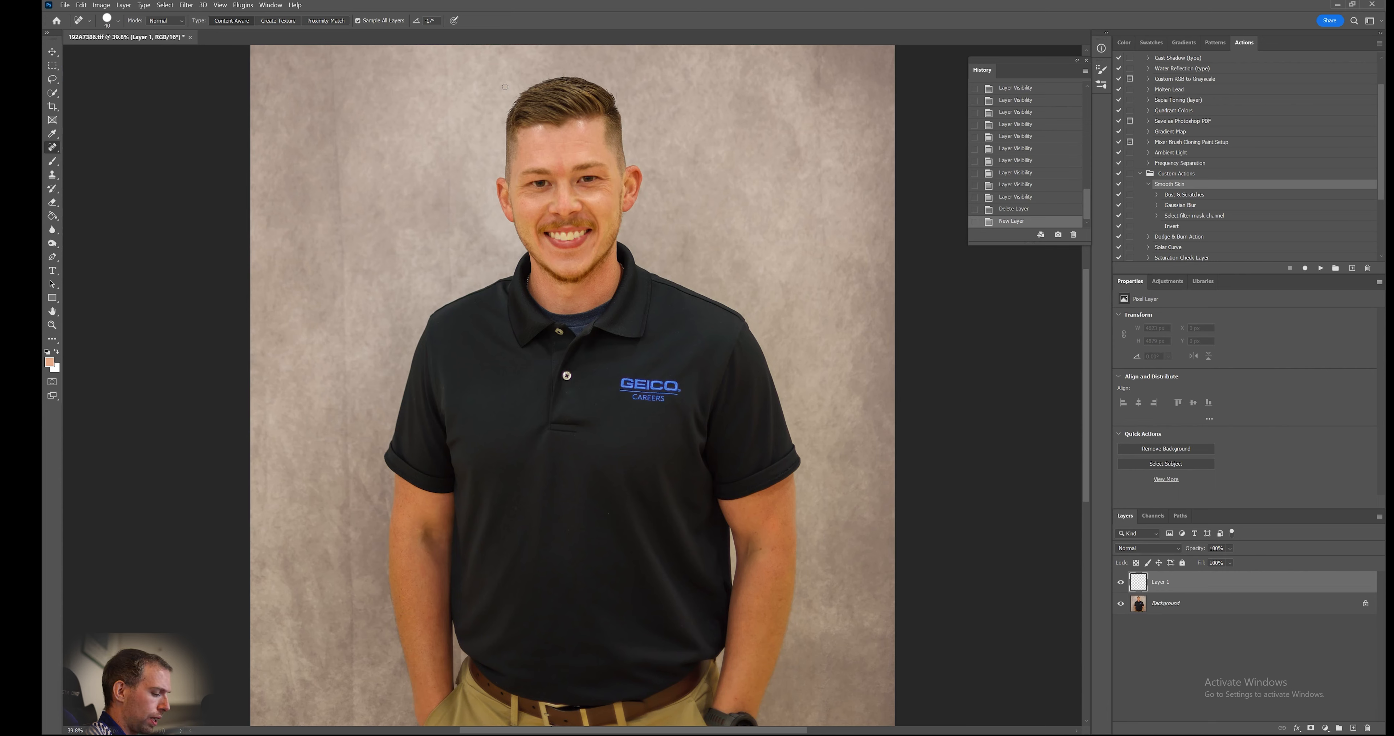
Heal the small blemishes on the man's upper forehead with the Spot Healing Brush on the new layer.
{"action": "key", "text": "ctrl+plus"}
{"action": "key", "text": "ctrl+plus"}
{"action": "key", "text": "ctrl+plus"}
{"action": "key", "text": "ctrl+plus"}
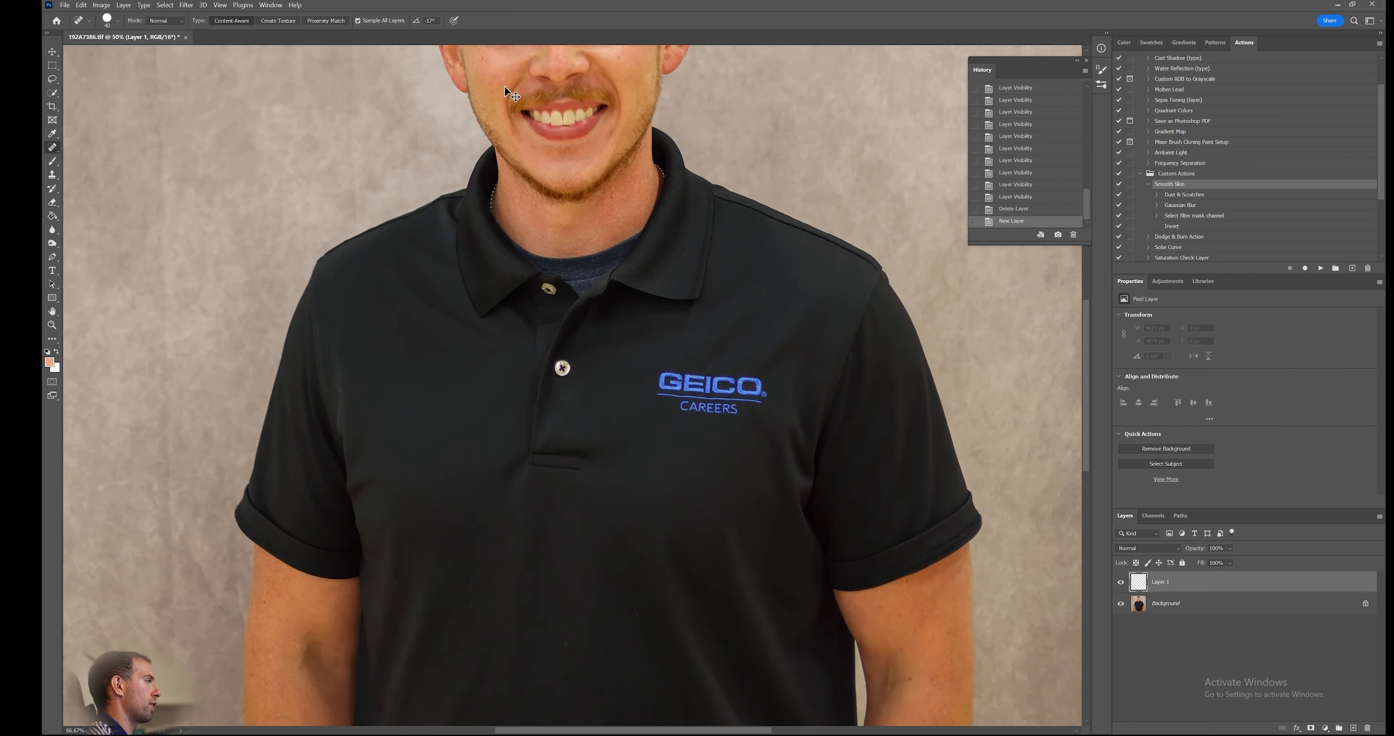
{"action": "scroll", "coordinate": [563, 173], "scroll_direction": "up", "scroll_amount": 10}
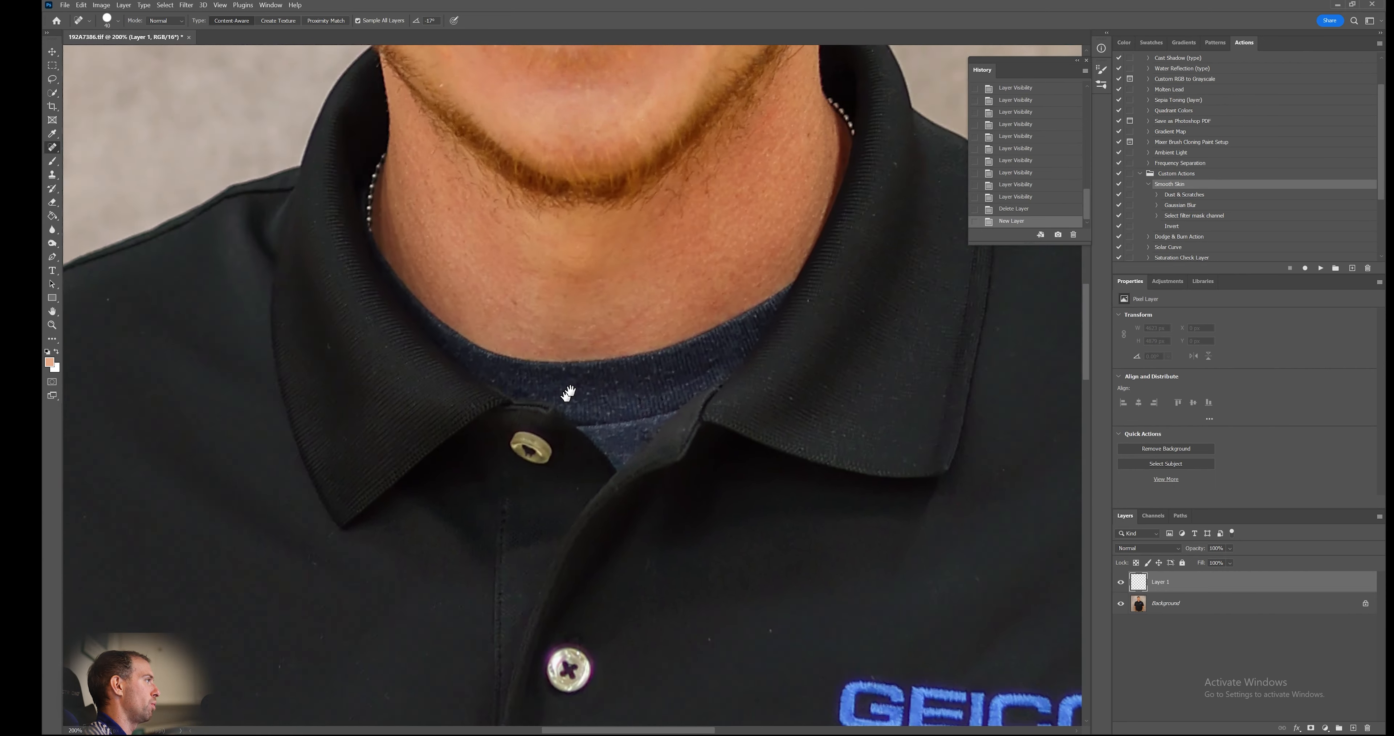
{"action": "scroll", "coordinate": [563, 173], "scroll_direction": "up", "scroll_amount": 5}
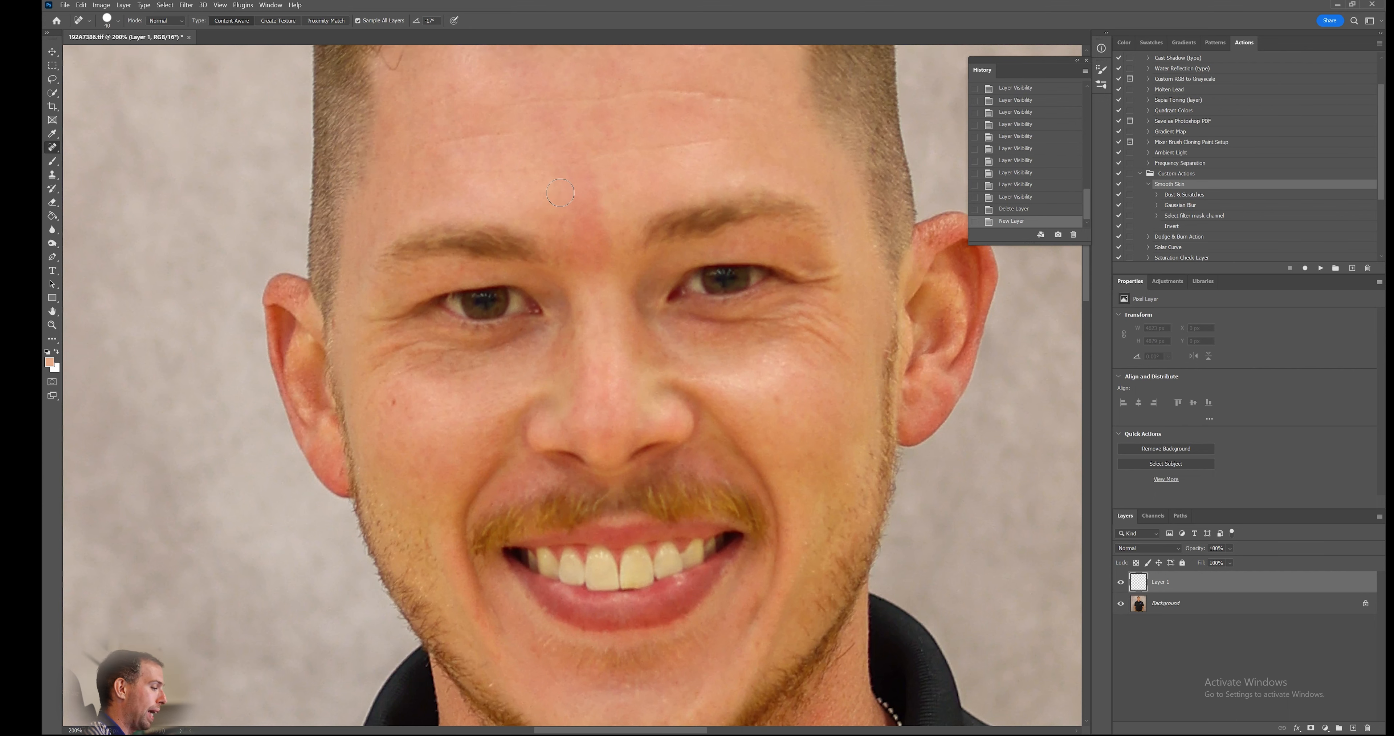
{"action": "key", "text": "ctrl+minus"}
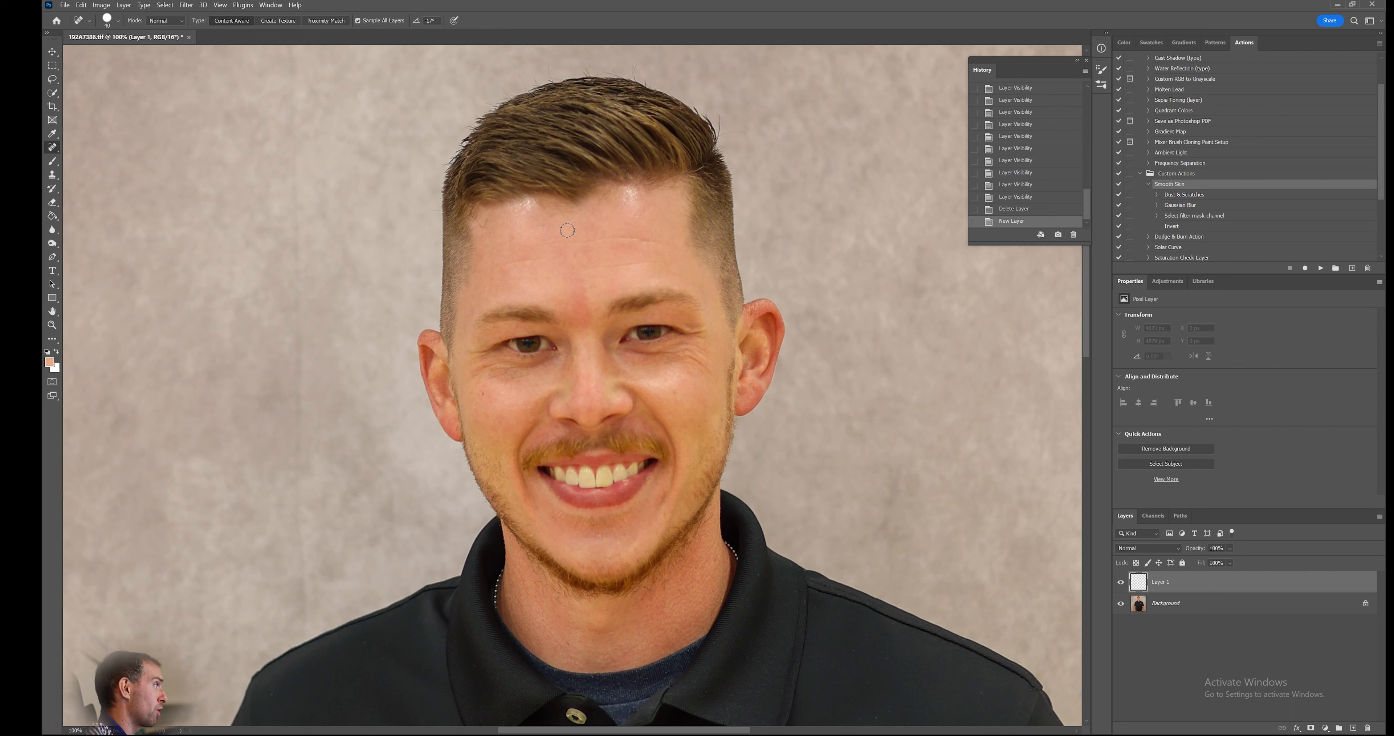
{"action": "mouse_move", "coordinate": [610, 238]}
{"action": "left_mouse_down"}
{"action": "mouse_move", "coordinate": [648, 244]}
{"action": "mouse_move", "coordinate": [617, 264]}
{"action": "left_mouse_up"}
{"action": "left_click", "coordinate": [653, 245]}
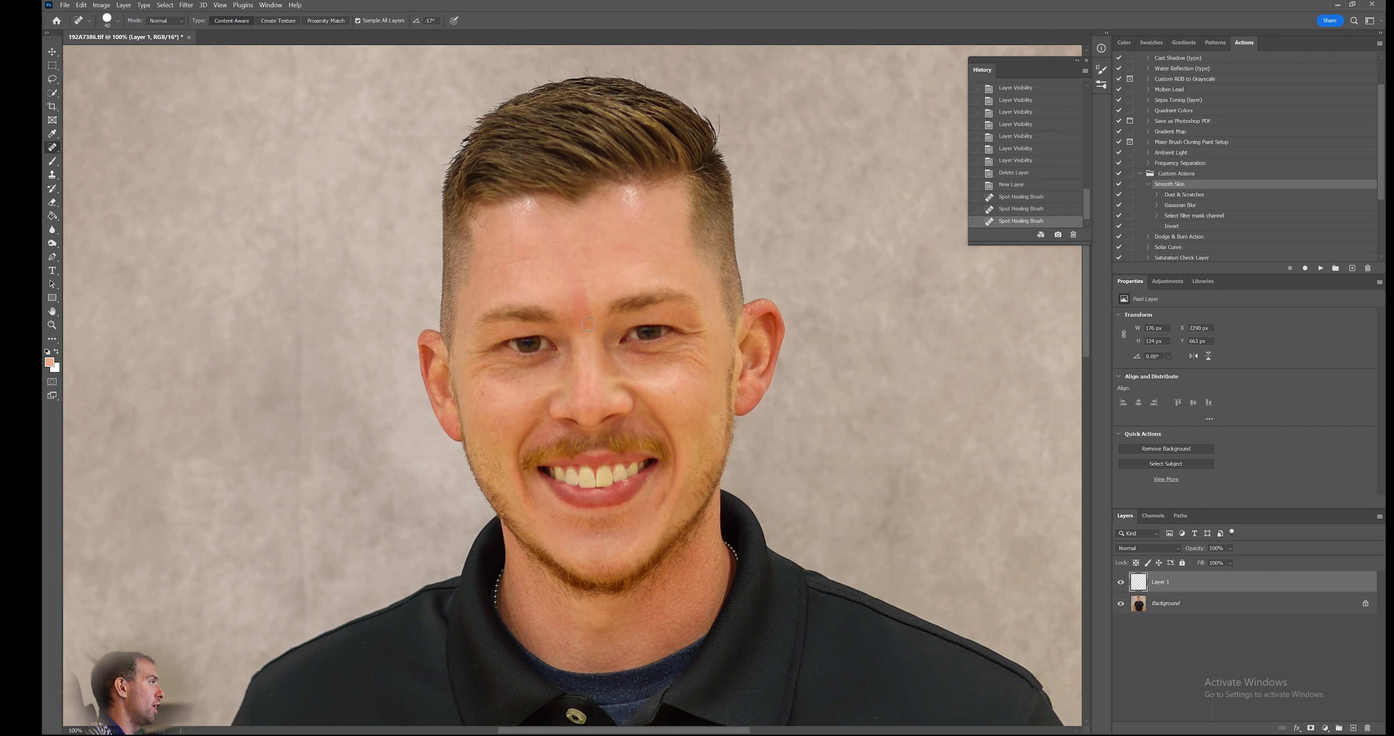
Remove the redness between the eyebrows with short Spot Healing Brush strokes, undoing the first long stroke.
{"action": "mouse_move", "coordinate": [584, 336]}
{"action": "left_mouse_down"}
{"action": "mouse_move", "coordinate": [581, 294]}
{"action": "mouse_move", "coordinate": [576, 311]}
{"action": "mouse_move", "coordinate": [582, 336]}
{"action": "mouse_move", "coordinate": [588, 303]}
{"action": "left_mouse_up"}
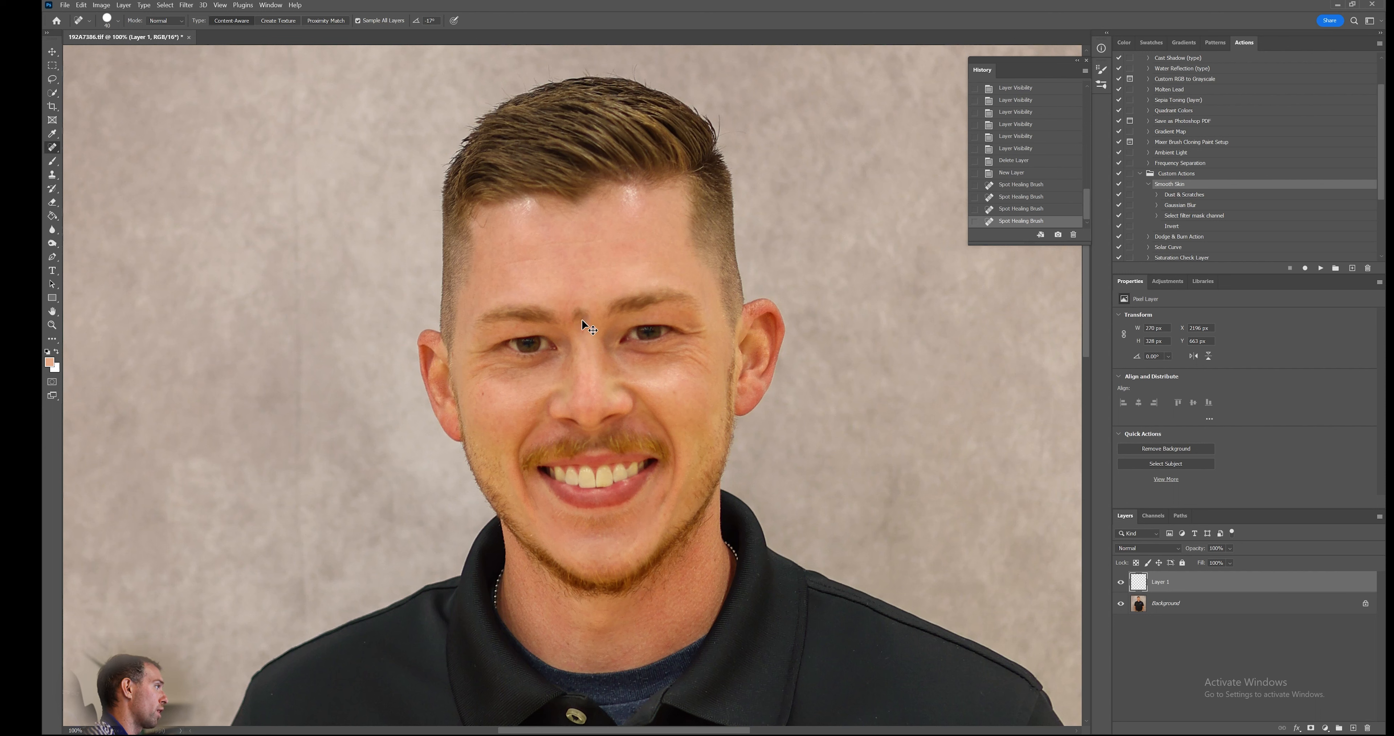
{"action": "key", "text": "ctrl+z"}
{"action": "left_click", "coordinate": [583, 289]}
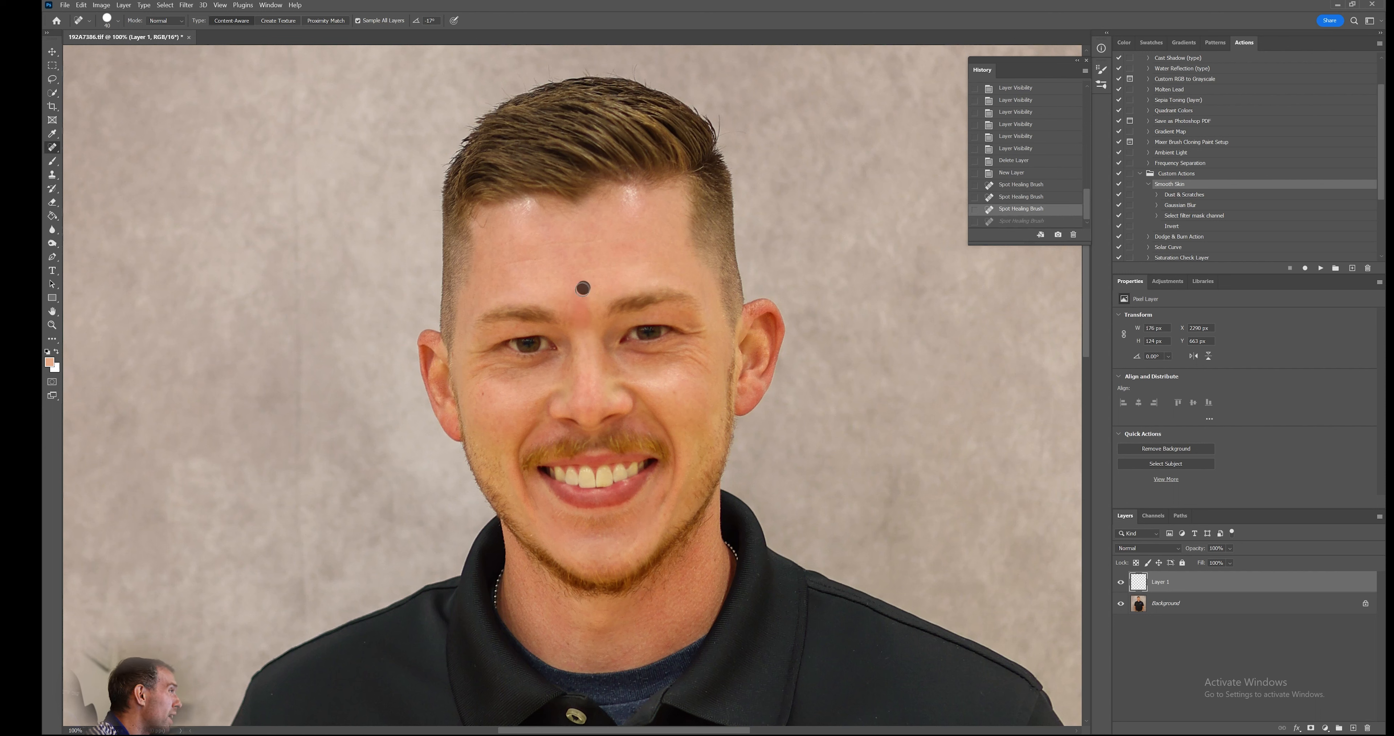
{"action": "left_click_drag", "start_coordinate": [587, 297], "coordinate": [590, 314]}
{"action": "left_click", "coordinate": [590, 319]}
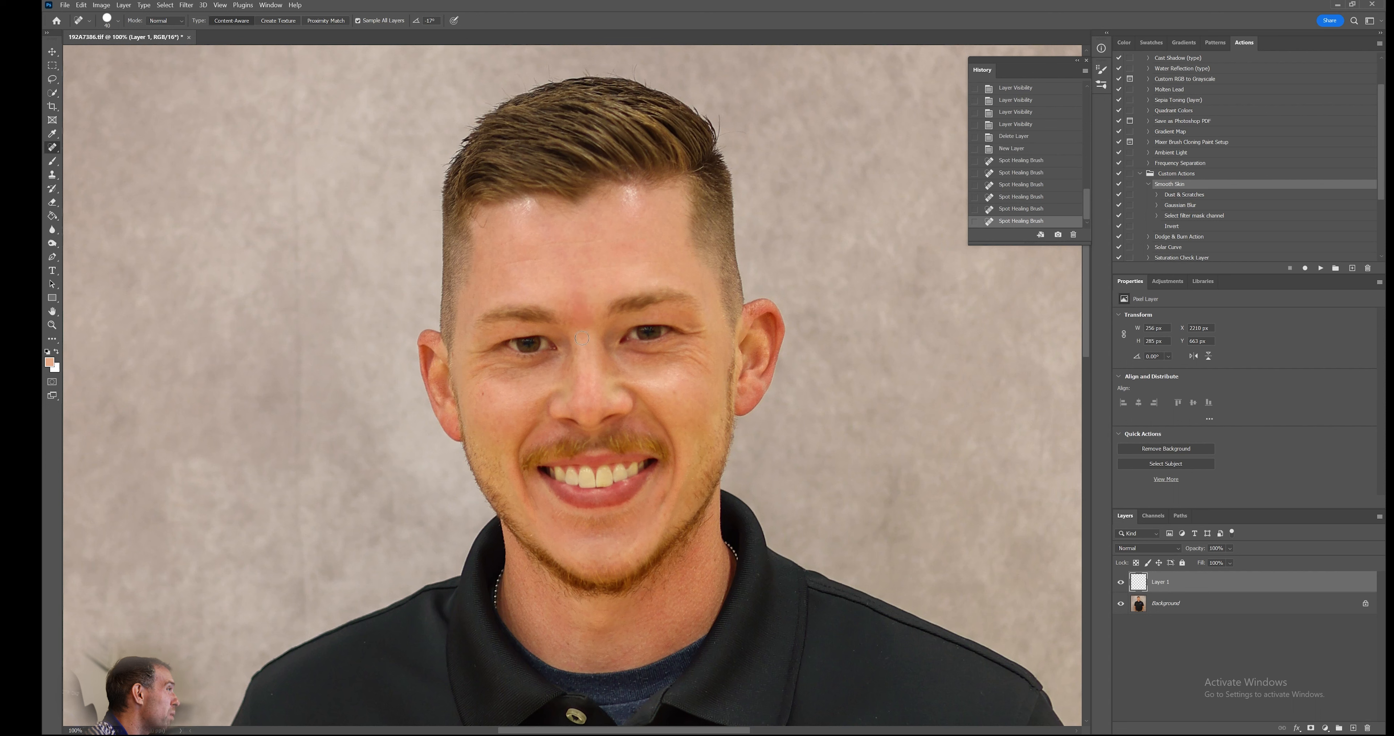
{"action": "left_click", "coordinate": [582, 330]}
{"action": "left_click", "coordinate": [575, 307]}
{"action": "left_click", "coordinate": [587, 308]}
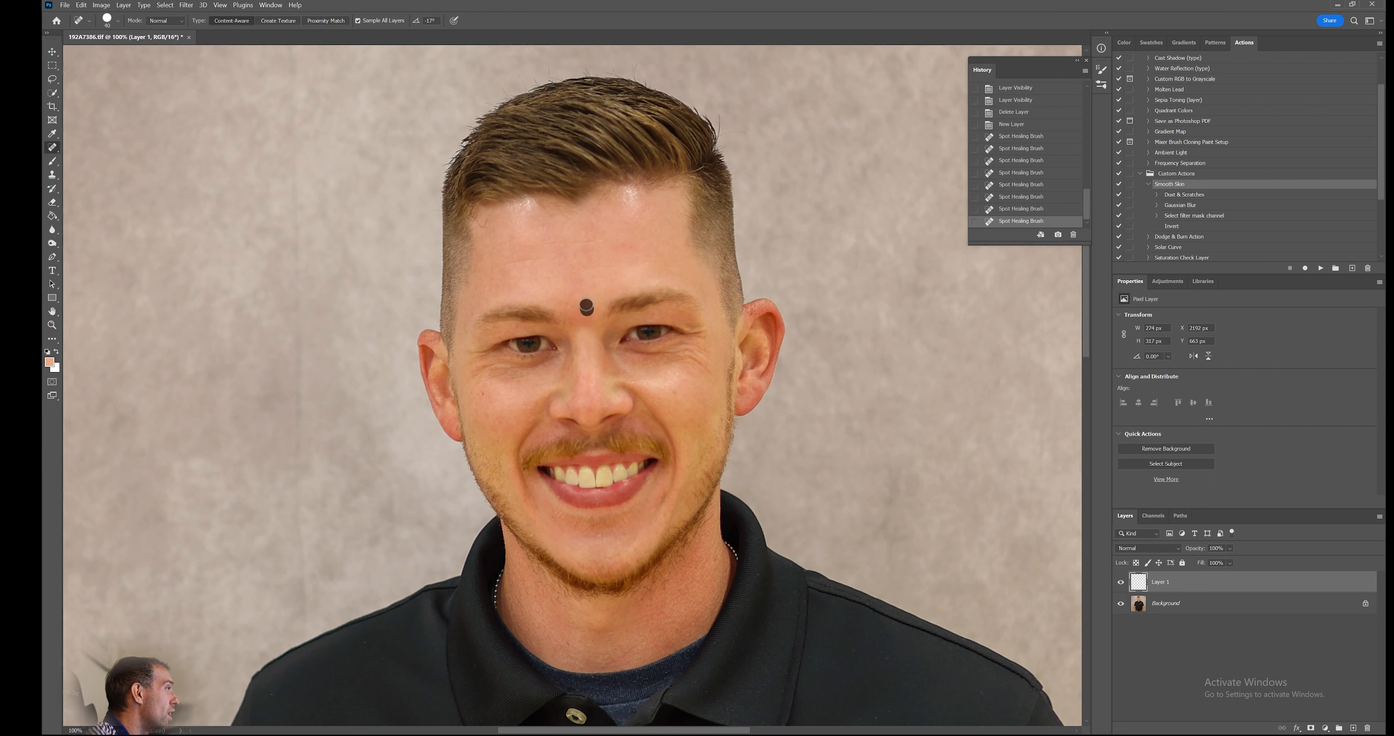
{"action": "left_click", "coordinate": [587, 319]}
{"action": "left_click", "coordinate": [593, 317]}
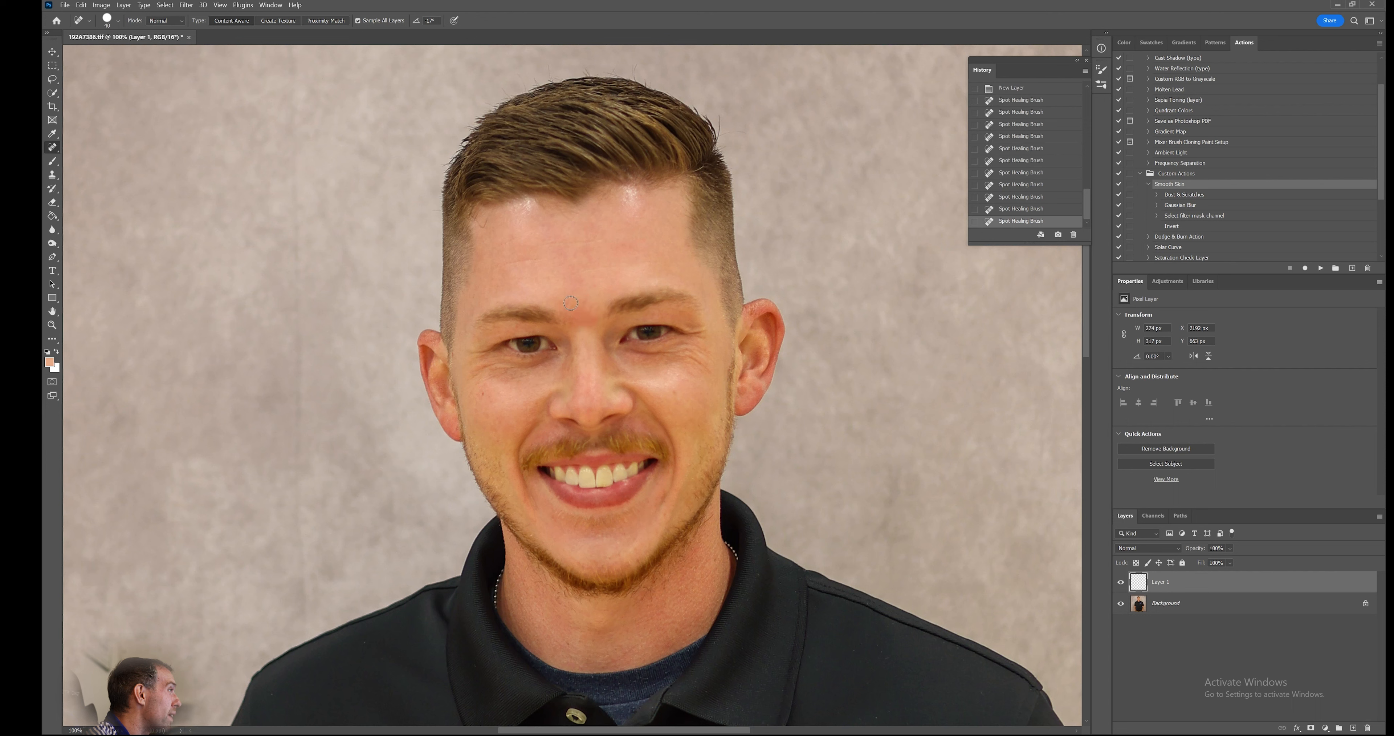
{"action": "left_click_drag", "start_coordinate": [571, 303], "coordinate": [586, 302]}
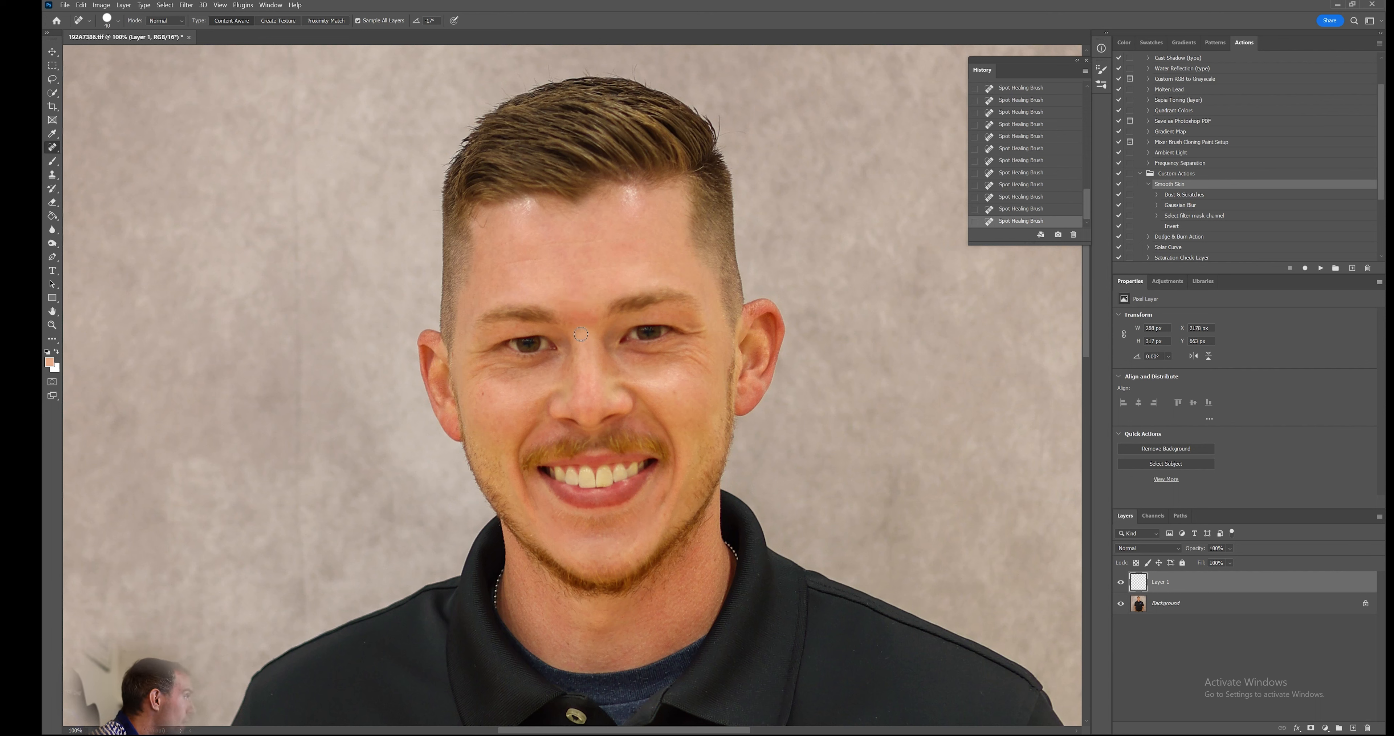
{"action": "left_click", "coordinate": [585, 314]}
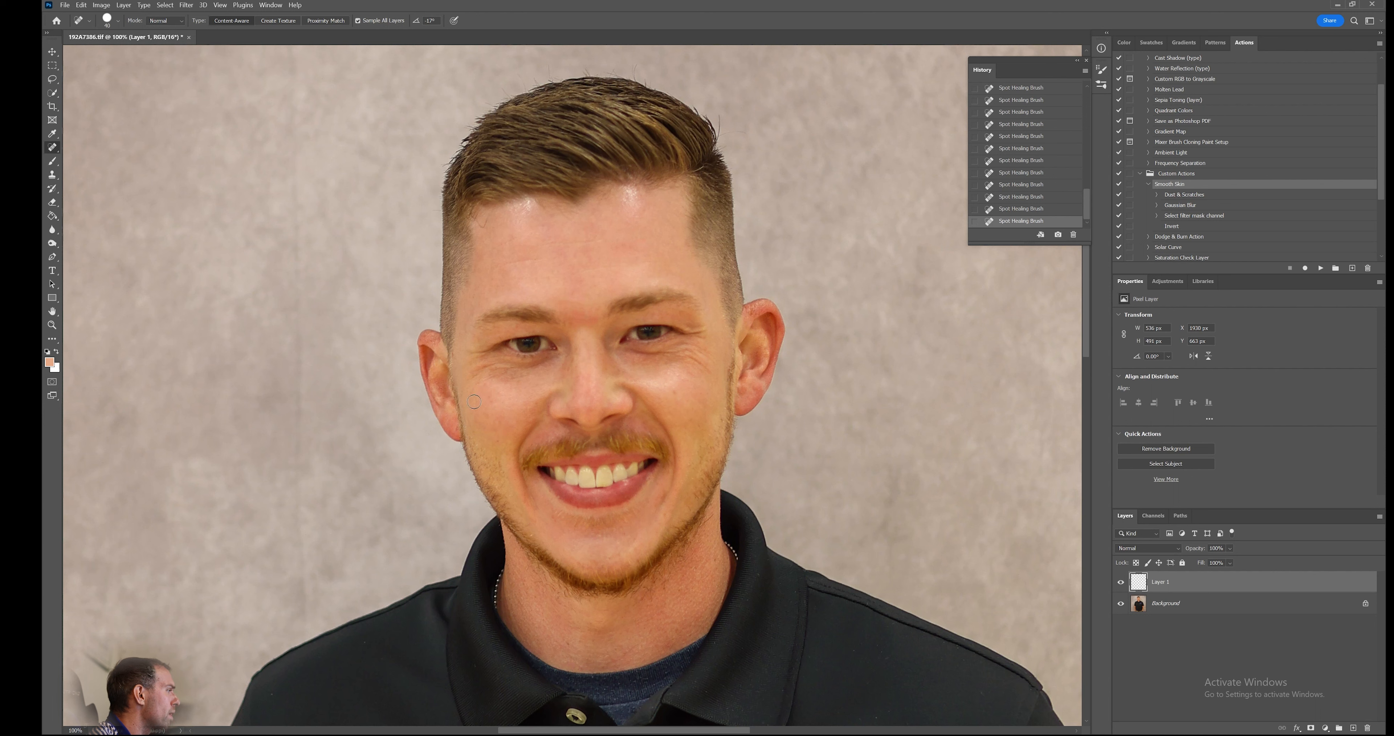
Heal the spots on both cheeks, the area under the eye and a spot on the upper forehead.
{"action": "left_click", "coordinate": [488, 409]}
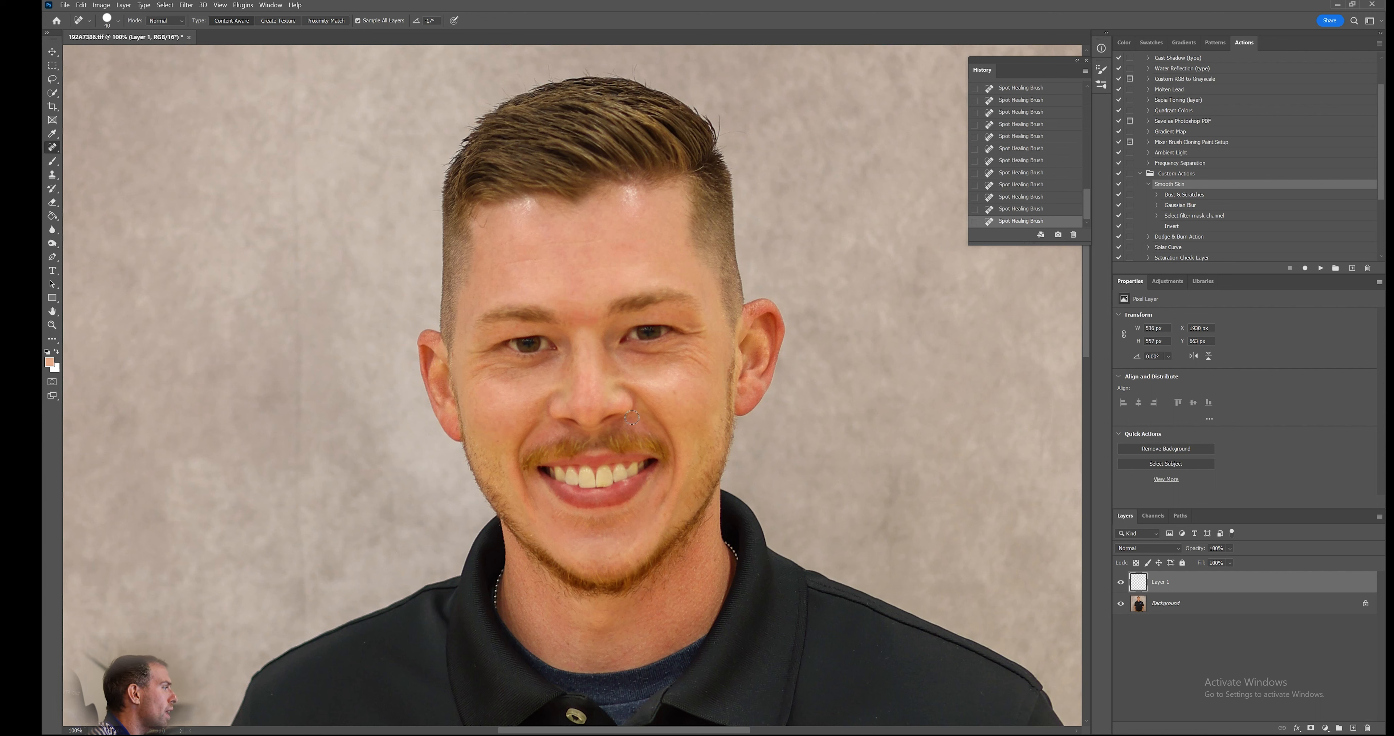
{"action": "left_click", "coordinate": [672, 394]}
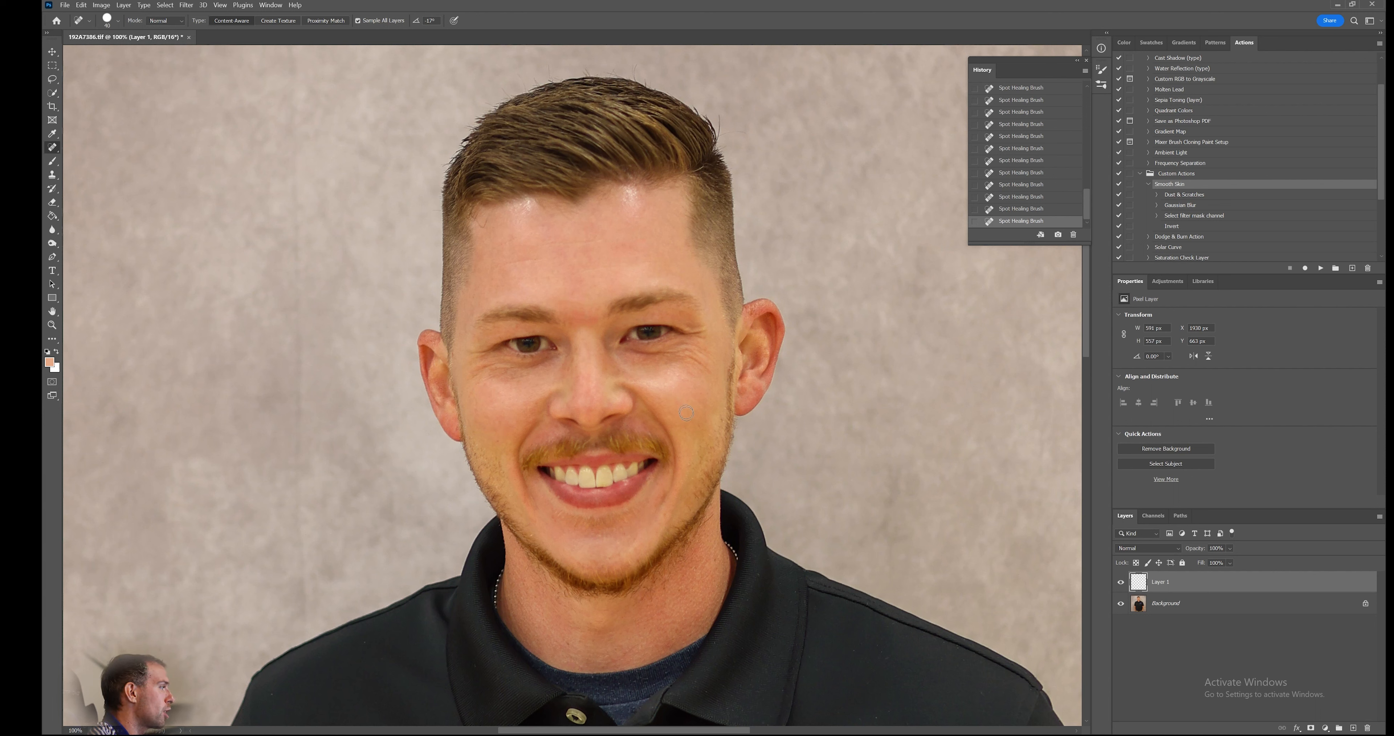
{"action": "left_click", "coordinate": [710, 416]}
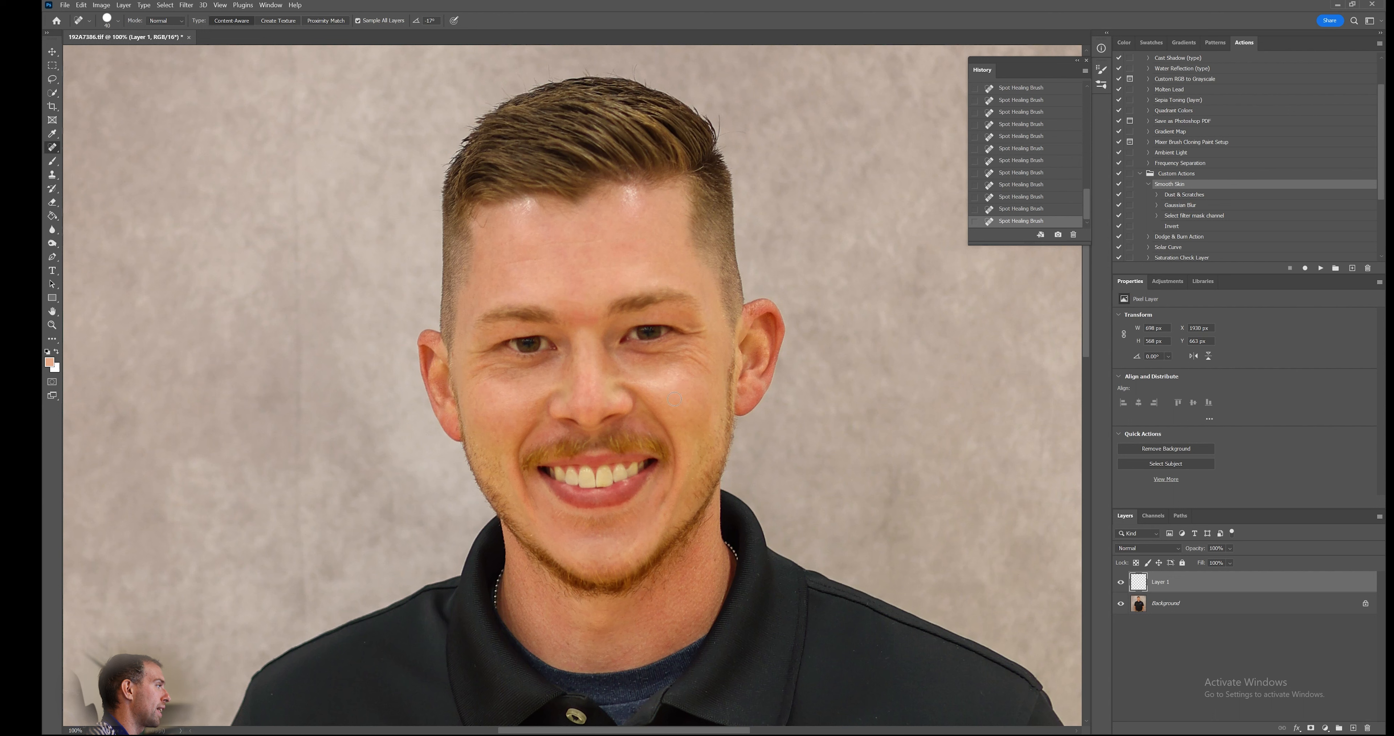
{"action": "left_click_drag", "start_coordinate": [667, 389], "coordinate": [671, 385]}
{"action": "left_click", "coordinate": [677, 381]}
{"action": "left_click", "coordinate": [676, 379]}
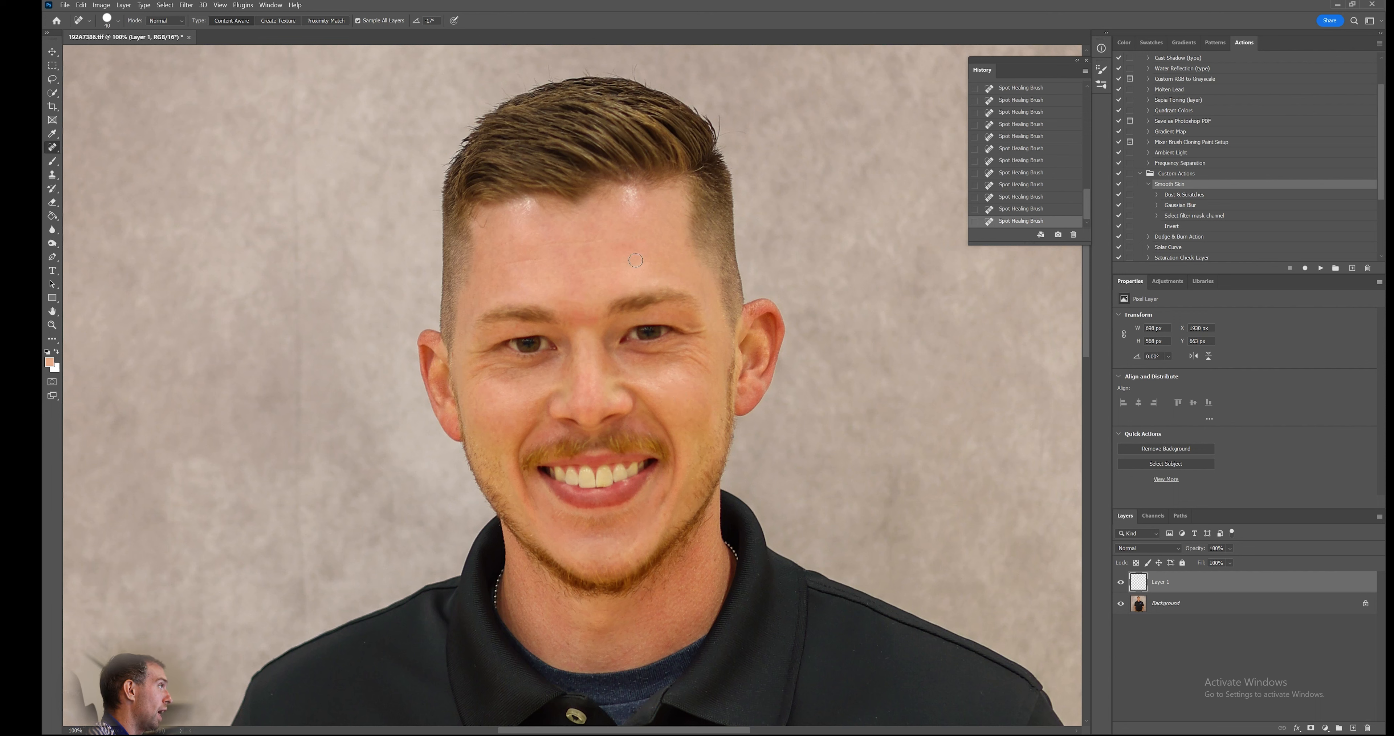
{"action": "left_click", "coordinate": [646, 215]}
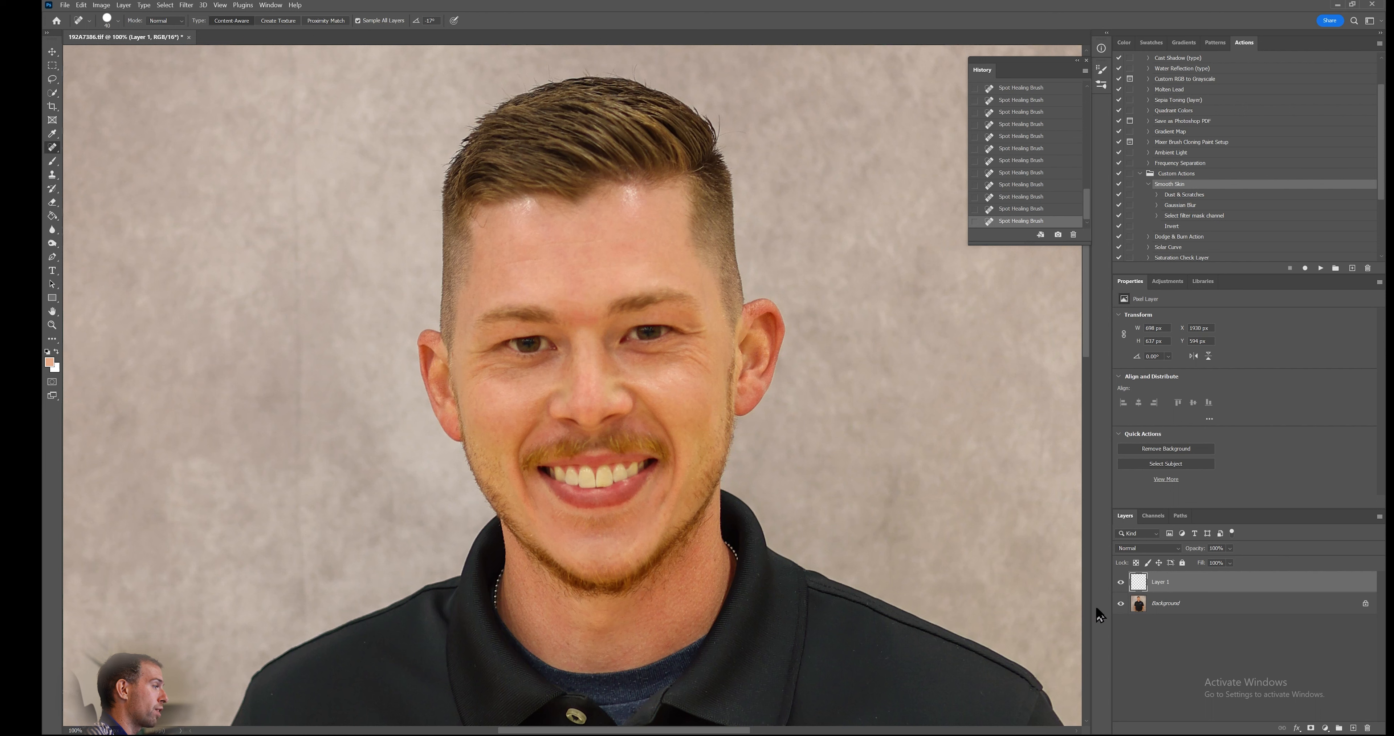
Compare the portrait before and after retouching by switching the healing layer's visibility off and on.
{"action": "left_click", "coordinate": [1121, 582]}
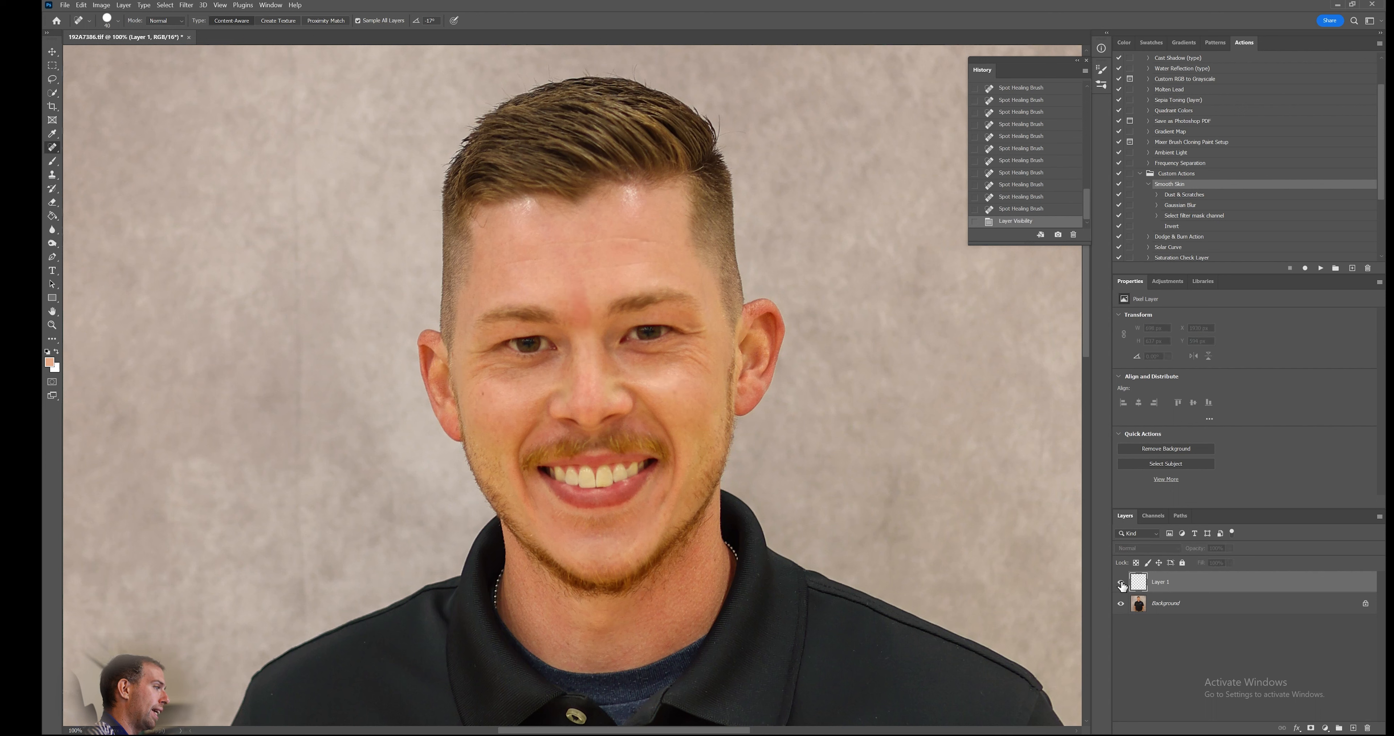
{"action": "left_click", "coordinate": [1120, 582]}
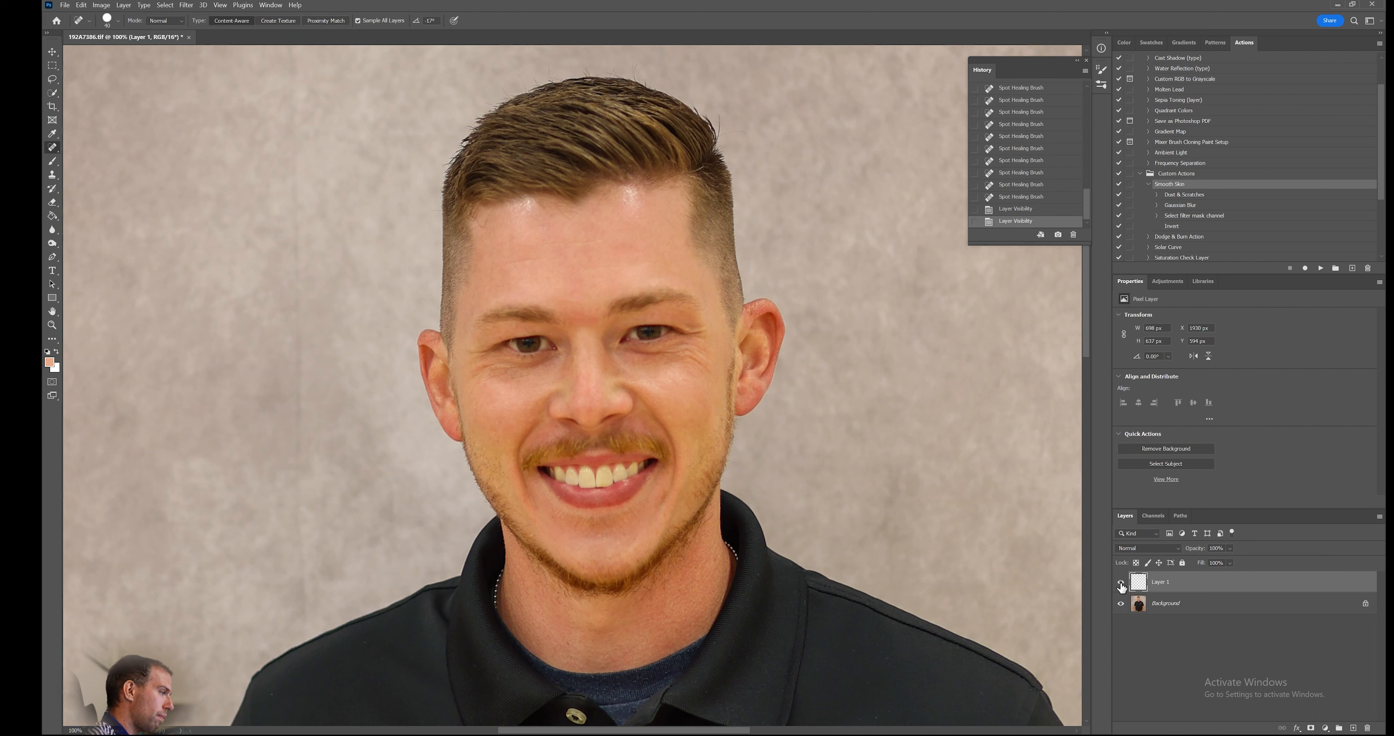
{"action": "left_click", "coordinate": [1121, 582]}
{"action": "left_click", "coordinate": [1121, 583]}
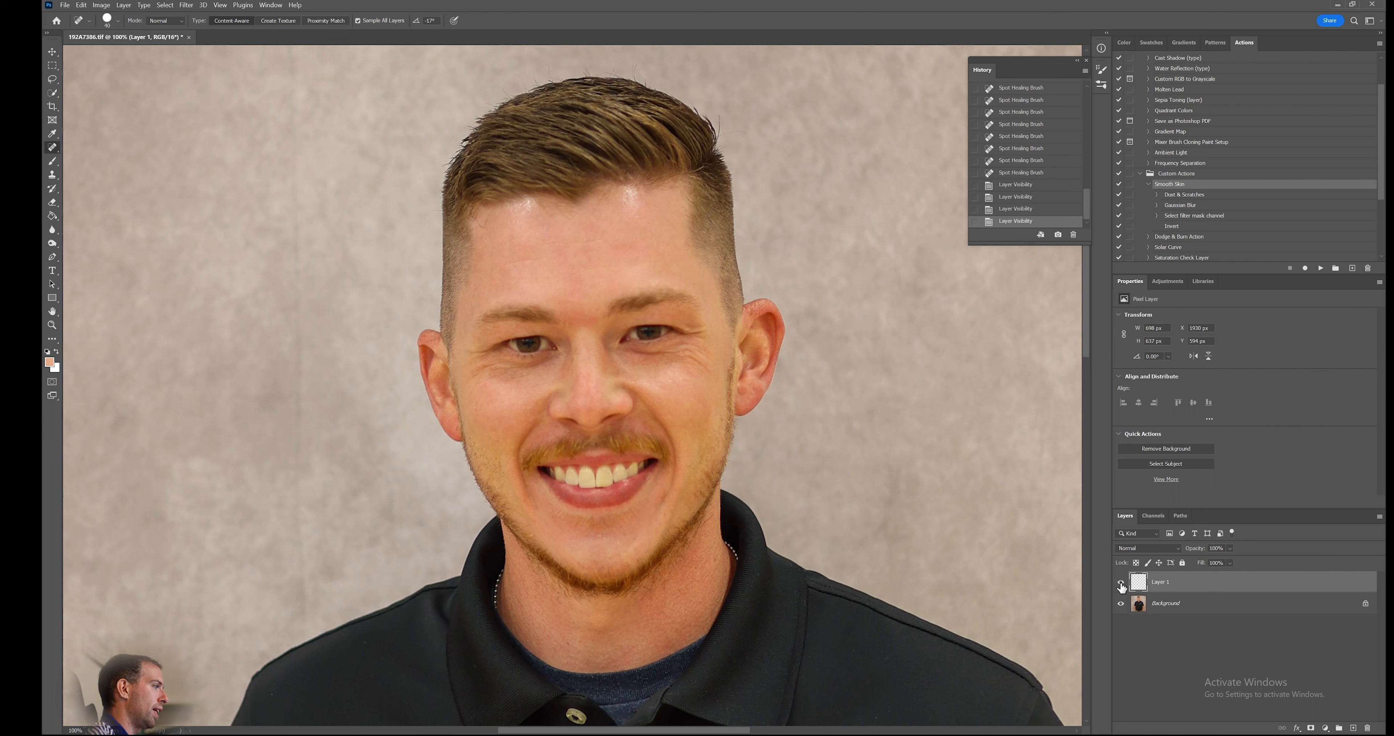
{"action": "left_click", "coordinate": [1121, 582]}
{"action": "left_click", "coordinate": [1121, 583]}
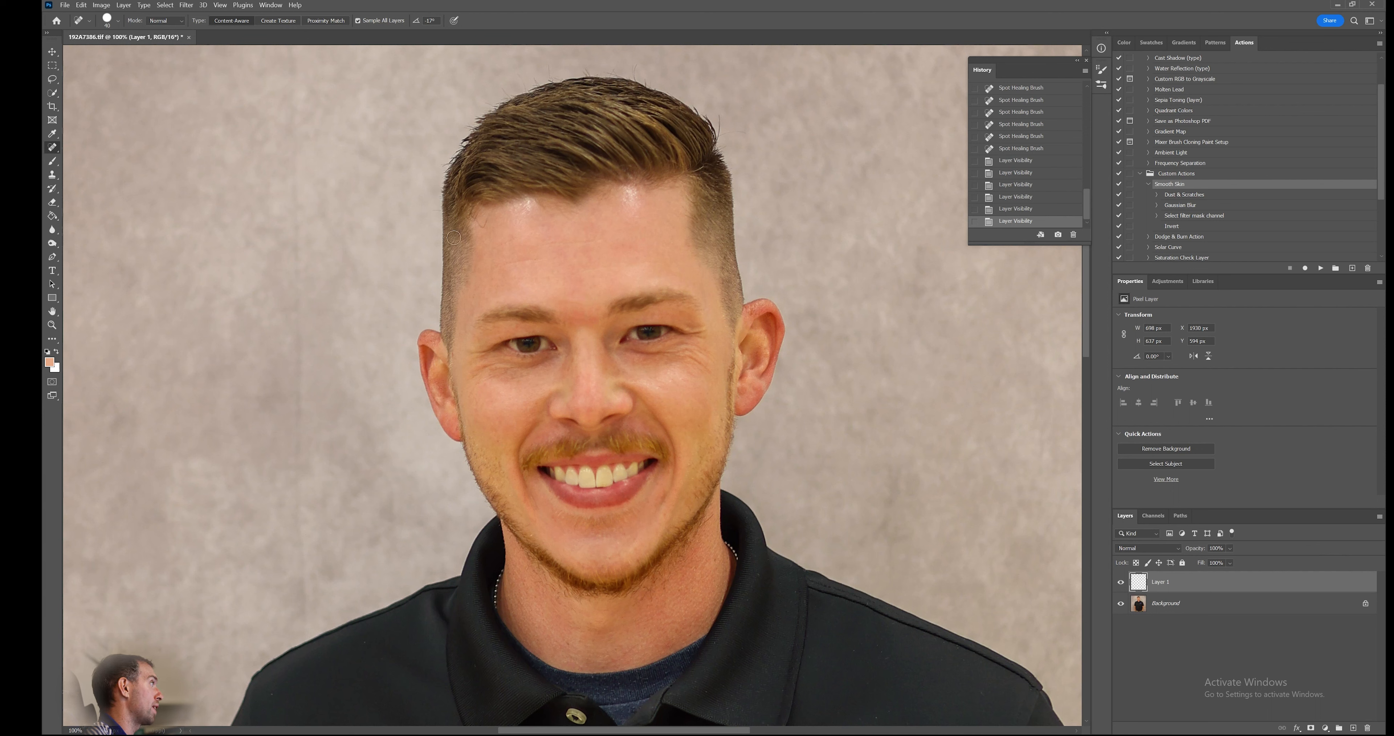
Try erasing part of the healing between the eyebrows with the Eraser, and undo the erasure.
{"action": "key", "text": "e"}
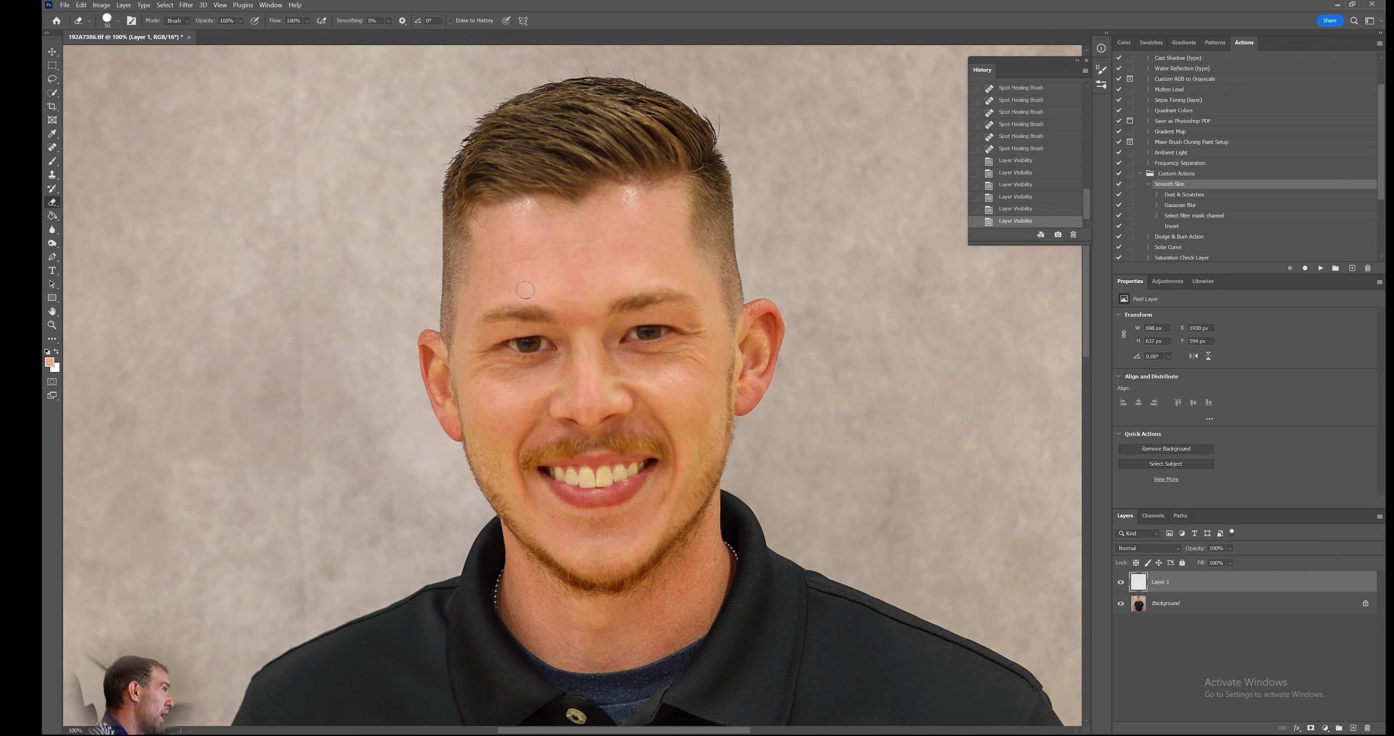
{"action": "mouse_move", "coordinate": [581, 298]}
{"action": "left_mouse_down"}
{"action": "mouse_move", "coordinate": [603, 336]}
{"action": "mouse_move", "coordinate": [579, 313]}
{"action": "left_mouse_up"}
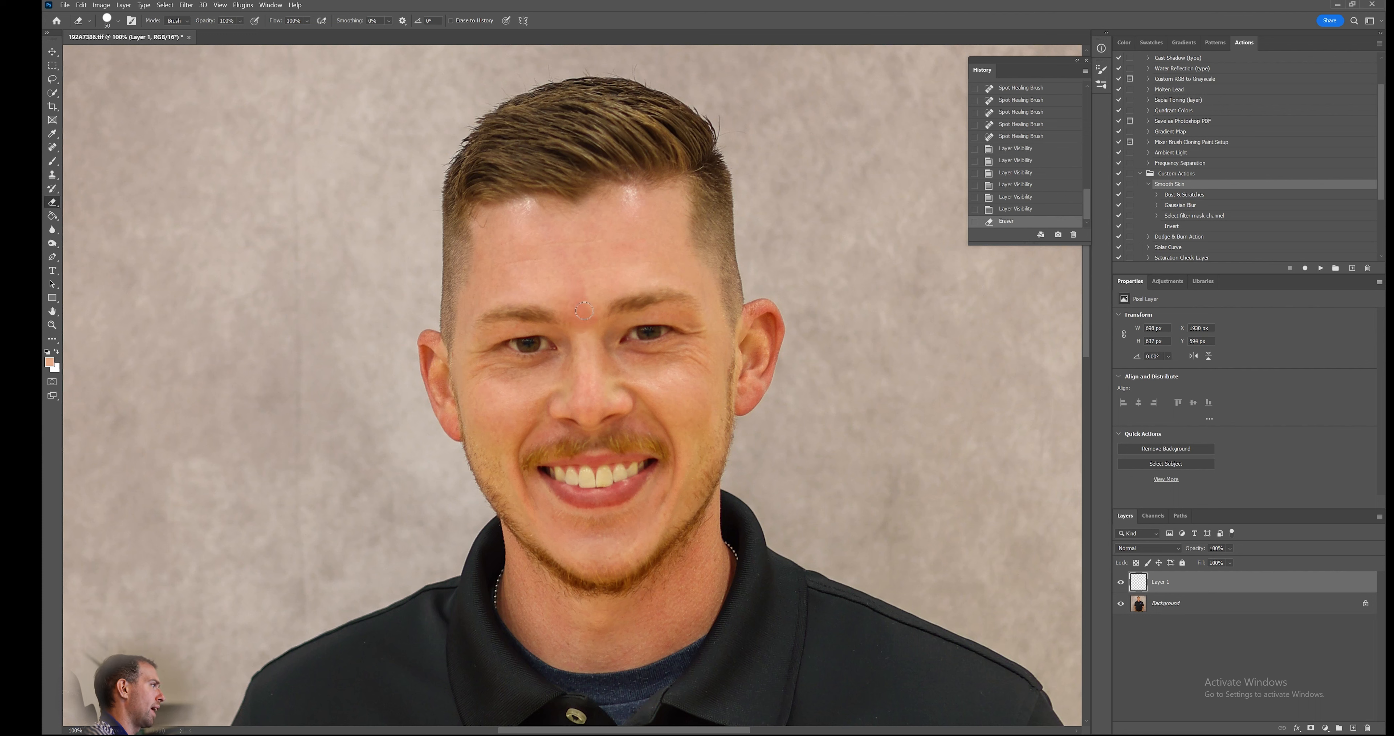
{"action": "key", "text": "ctrl+z"}
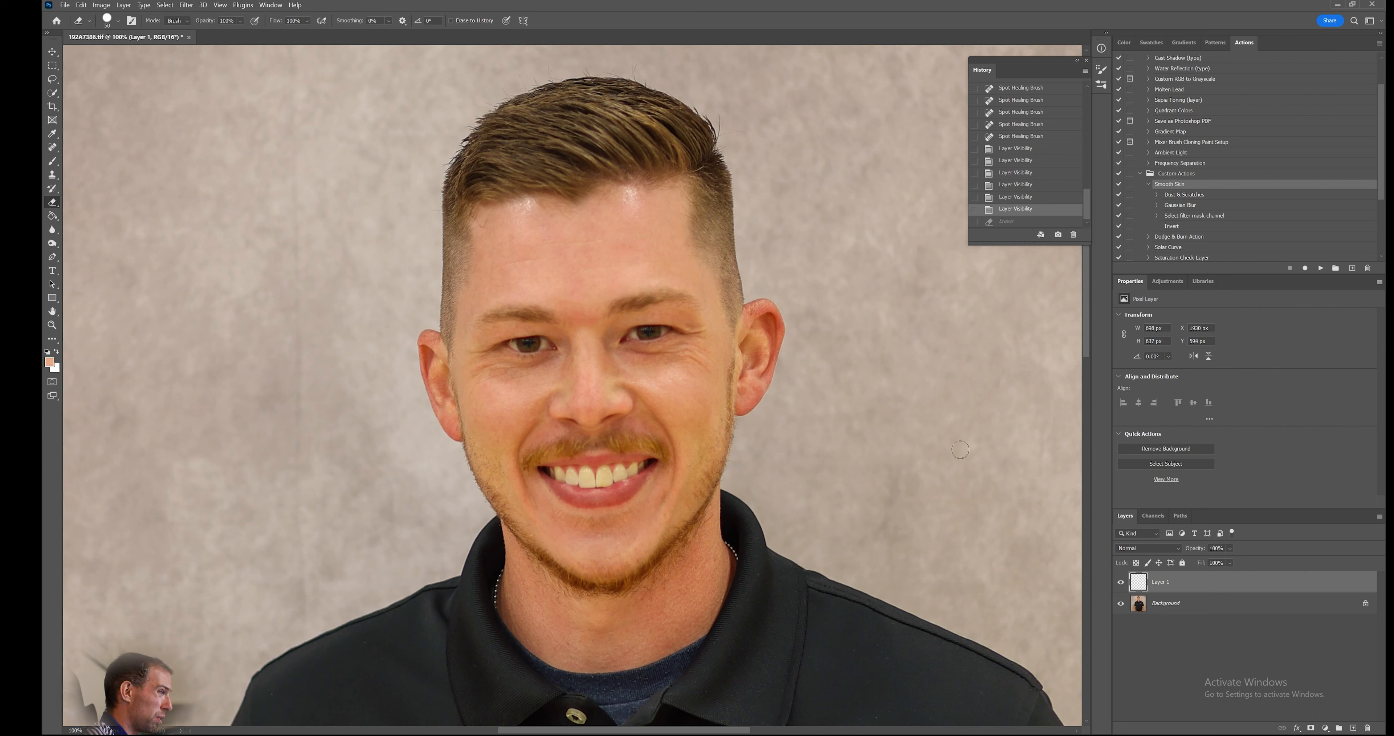
Rename the retouching layer as "spot healing".
{"action": "double_click", "coordinate": [1161, 581]}
{"action": "type", "text": "spot healing"}
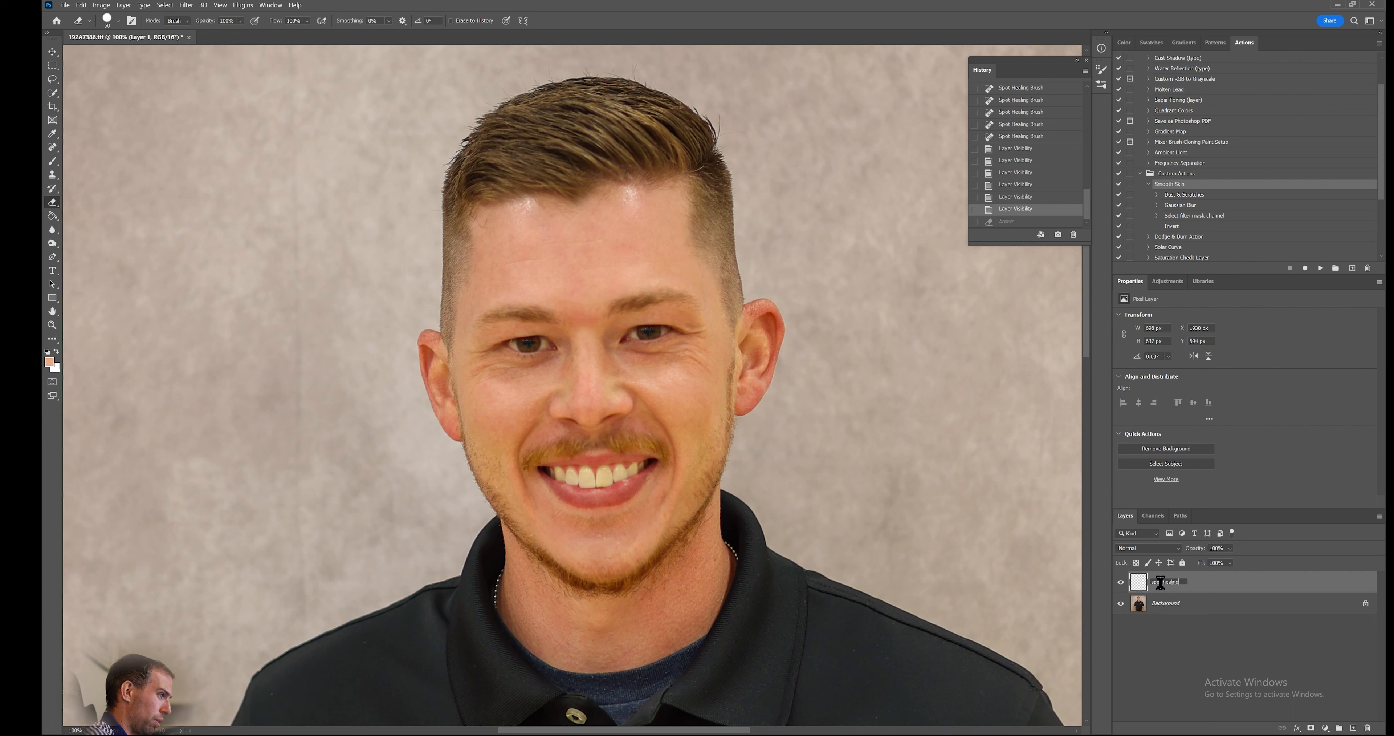
{"action": "key", "text": "Return"}
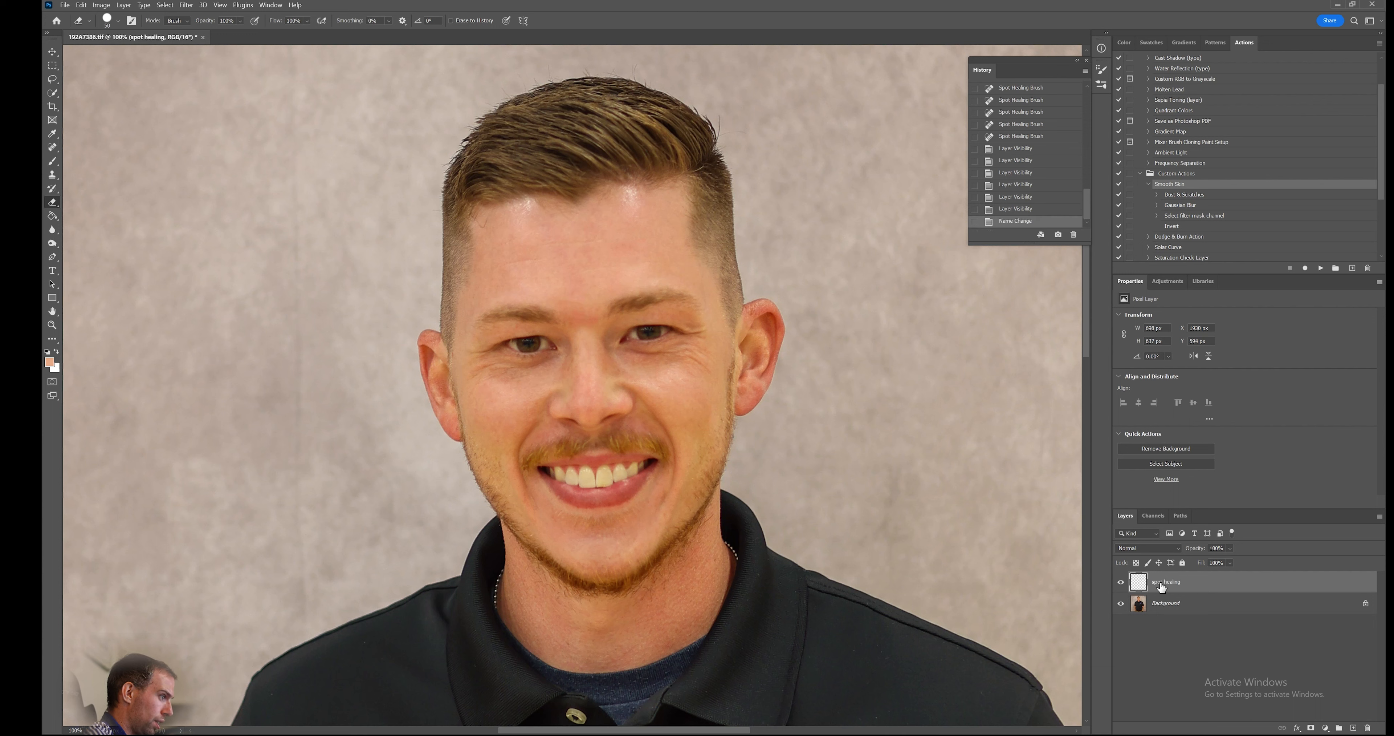
Add another empty layer above the spot healing layer and name it "brush".
{"action": "left_click", "coordinate": [1354, 727]}
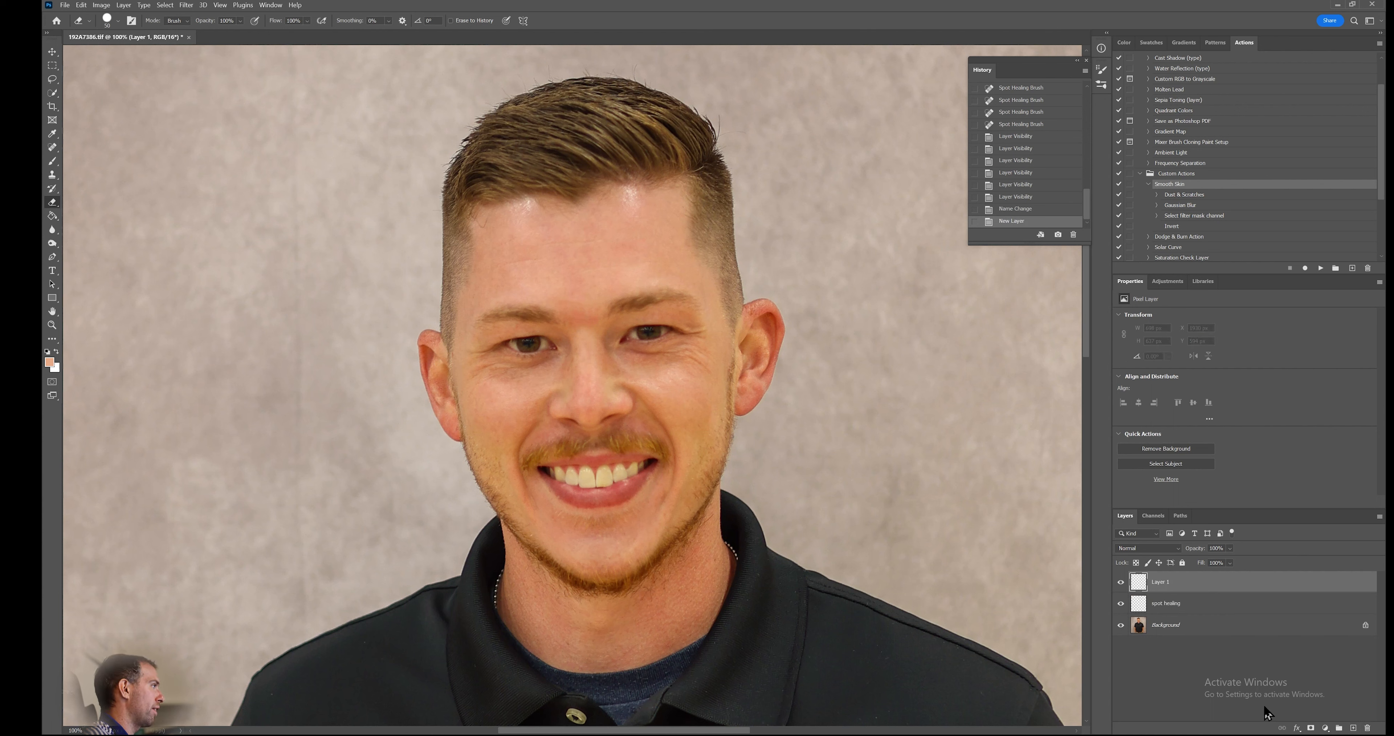
{"action": "double_click", "coordinate": [1167, 583]}
{"action": "type", "text": "brush"}
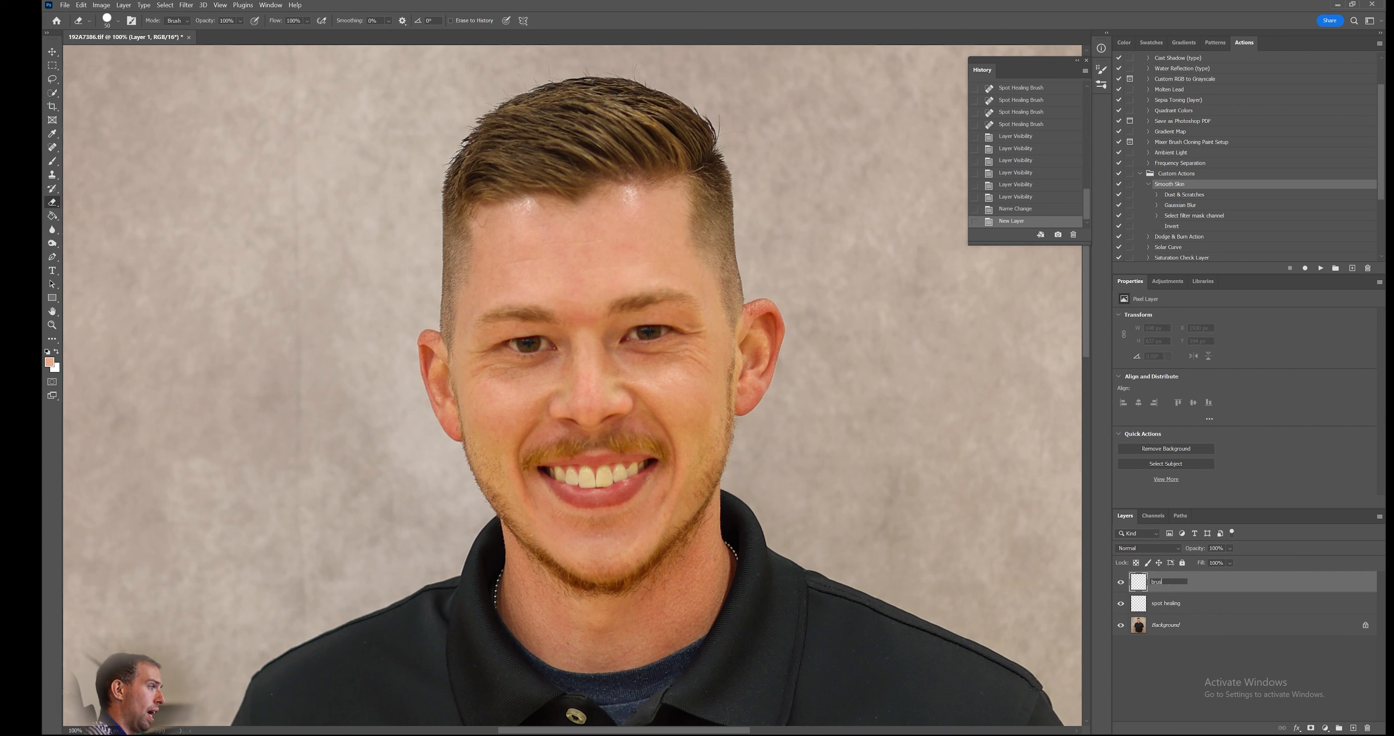
{"action": "key", "text": "Return"}
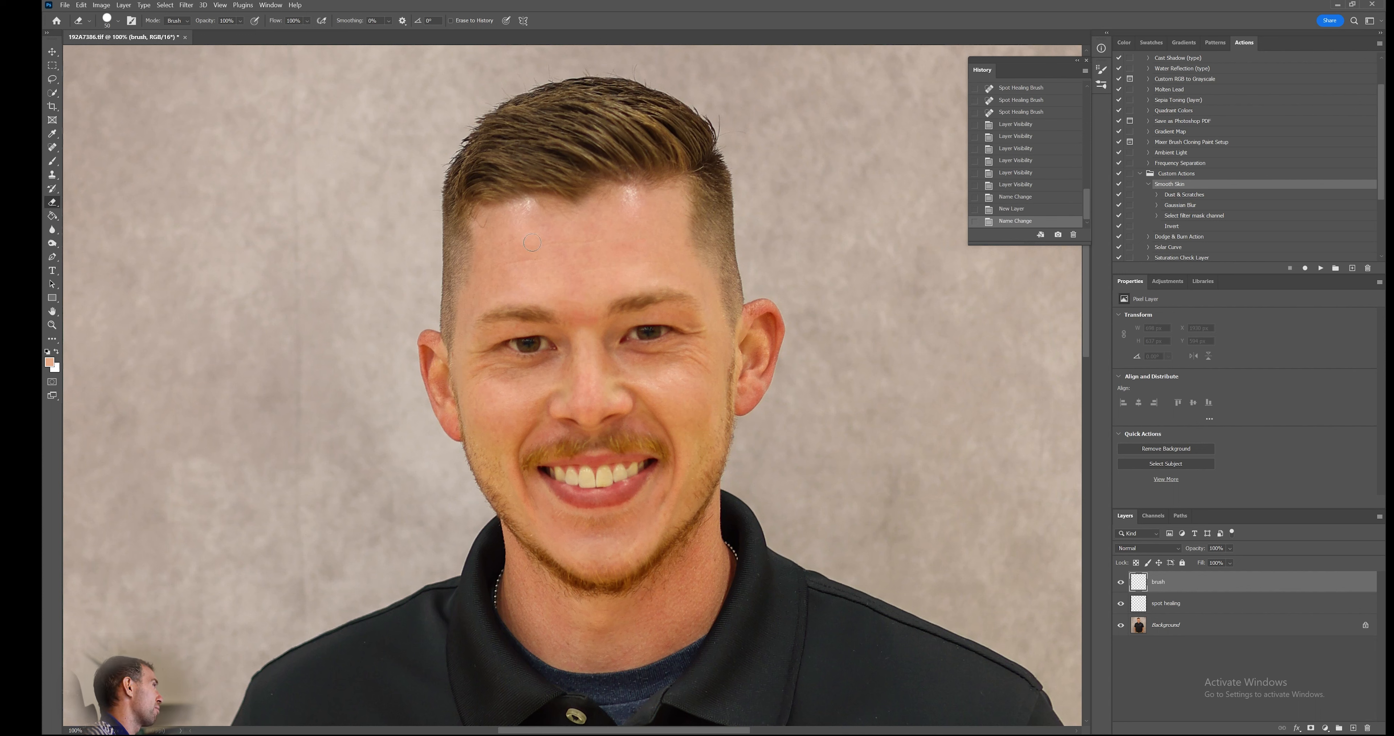
Paint over the shiny spots along the upper forehead with the Brush, using skin tones sampled from the adjacent areas.
{"action": "key", "text": "b"}
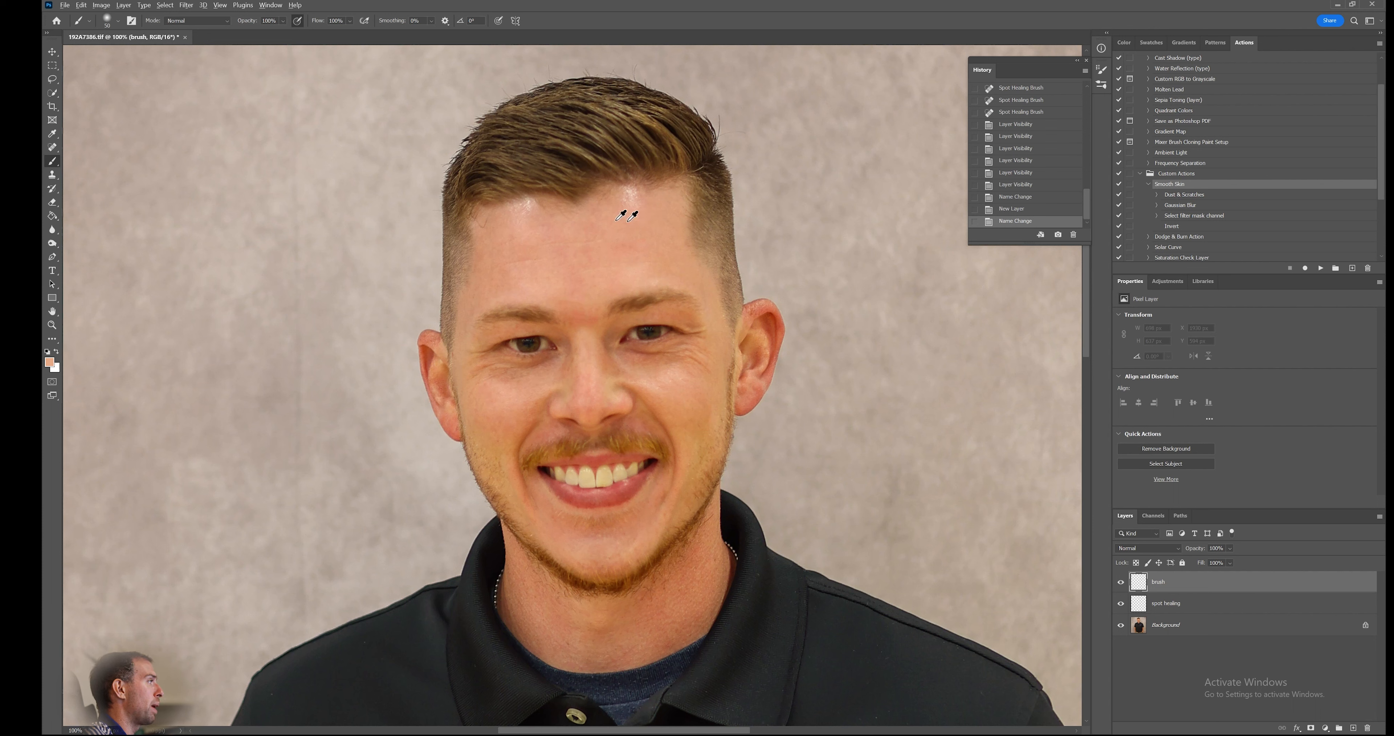
{"action": "mouse_move", "coordinate": [658, 219]}
{"action": "left_mouse_down"}
{"action": "mouse_move", "coordinate": [622, 133]}
{"action": "mouse_move", "coordinate": [653, 207]}
{"action": "left_mouse_up"}
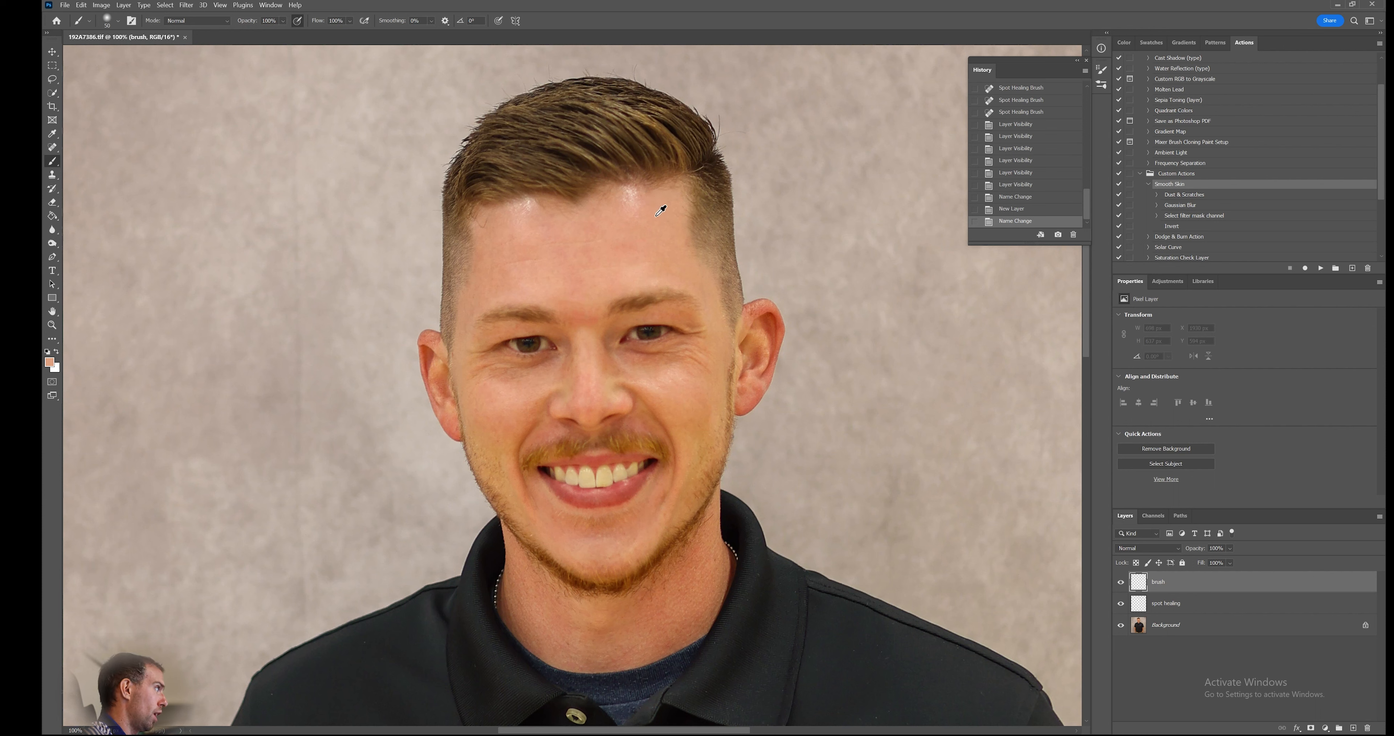
{"action": "left_click", "coordinate": [656, 216]}
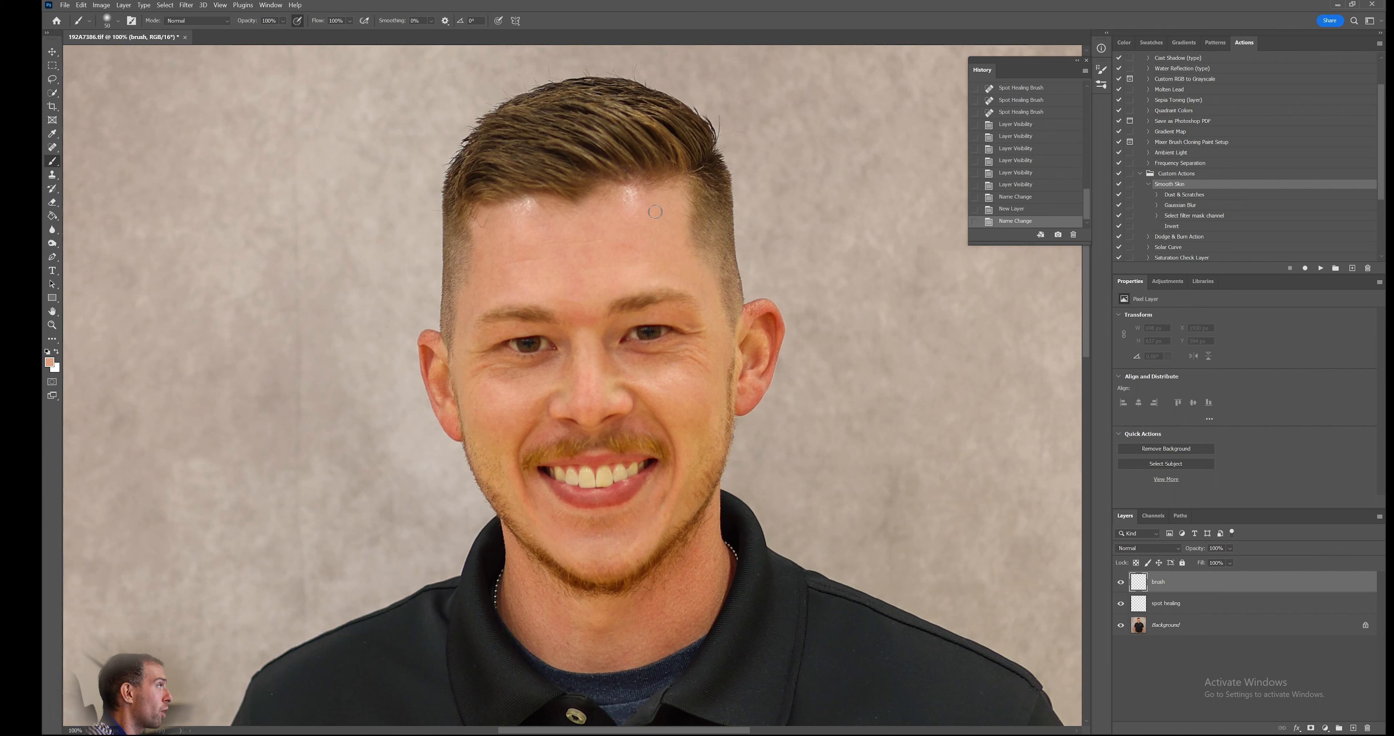
{"action": "left_click_drag", "start_coordinate": [638, 210], "coordinate": [629, 190]}
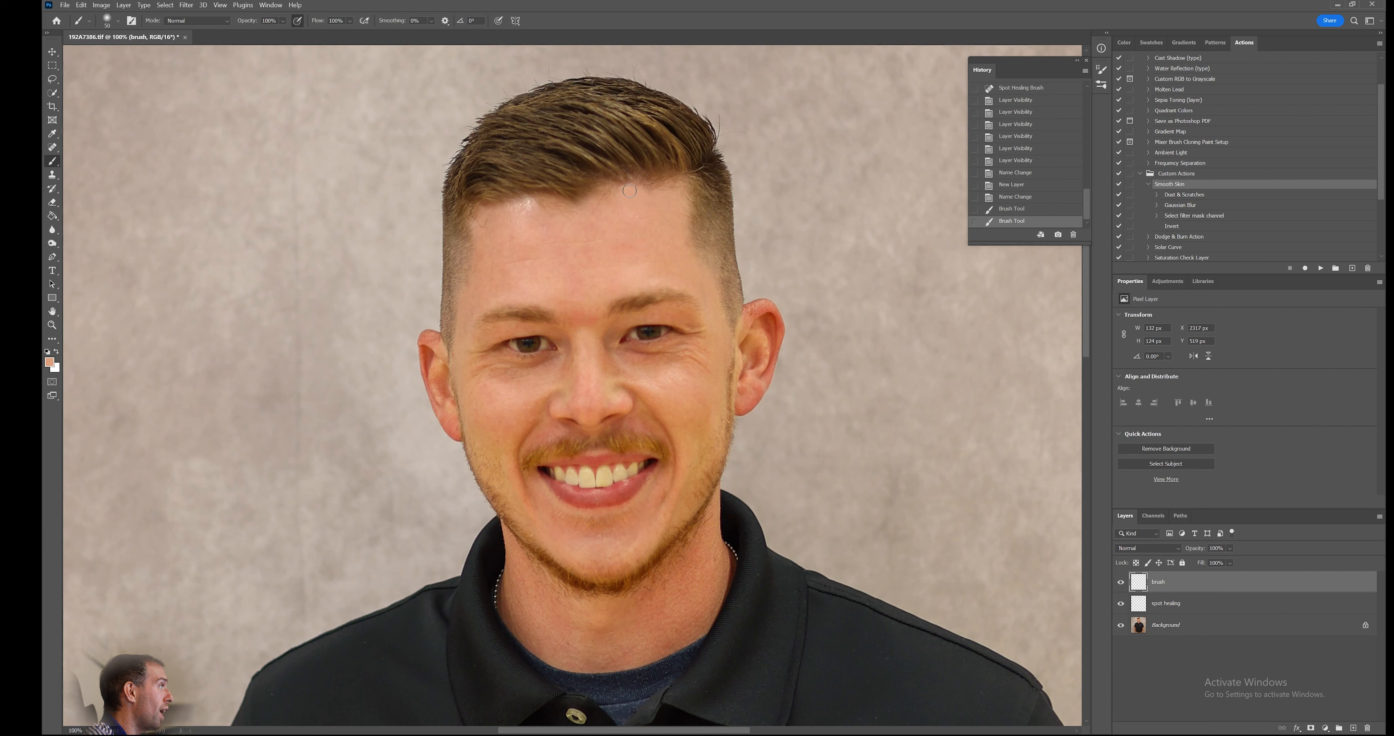
{"action": "left_click", "coordinate": [629, 188]}
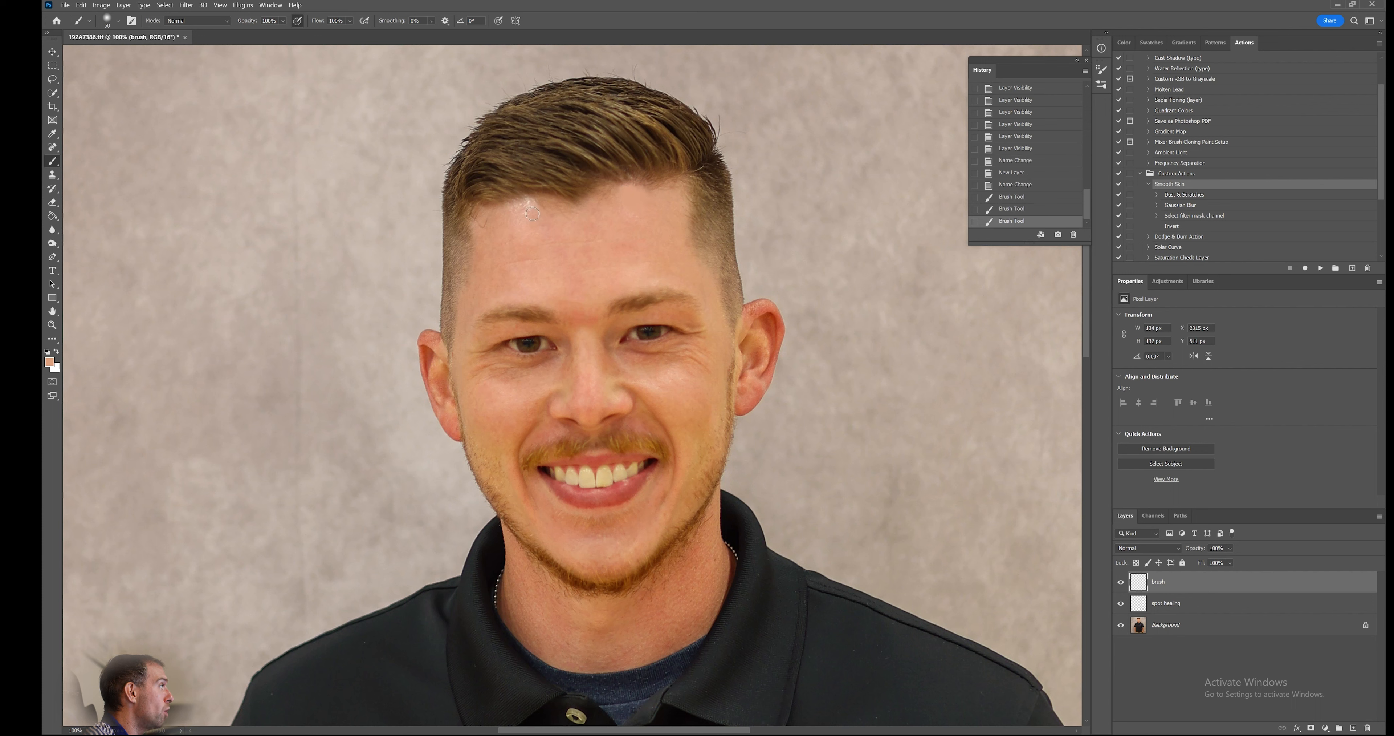
{"action": "left_click", "coordinate": [524, 206]}
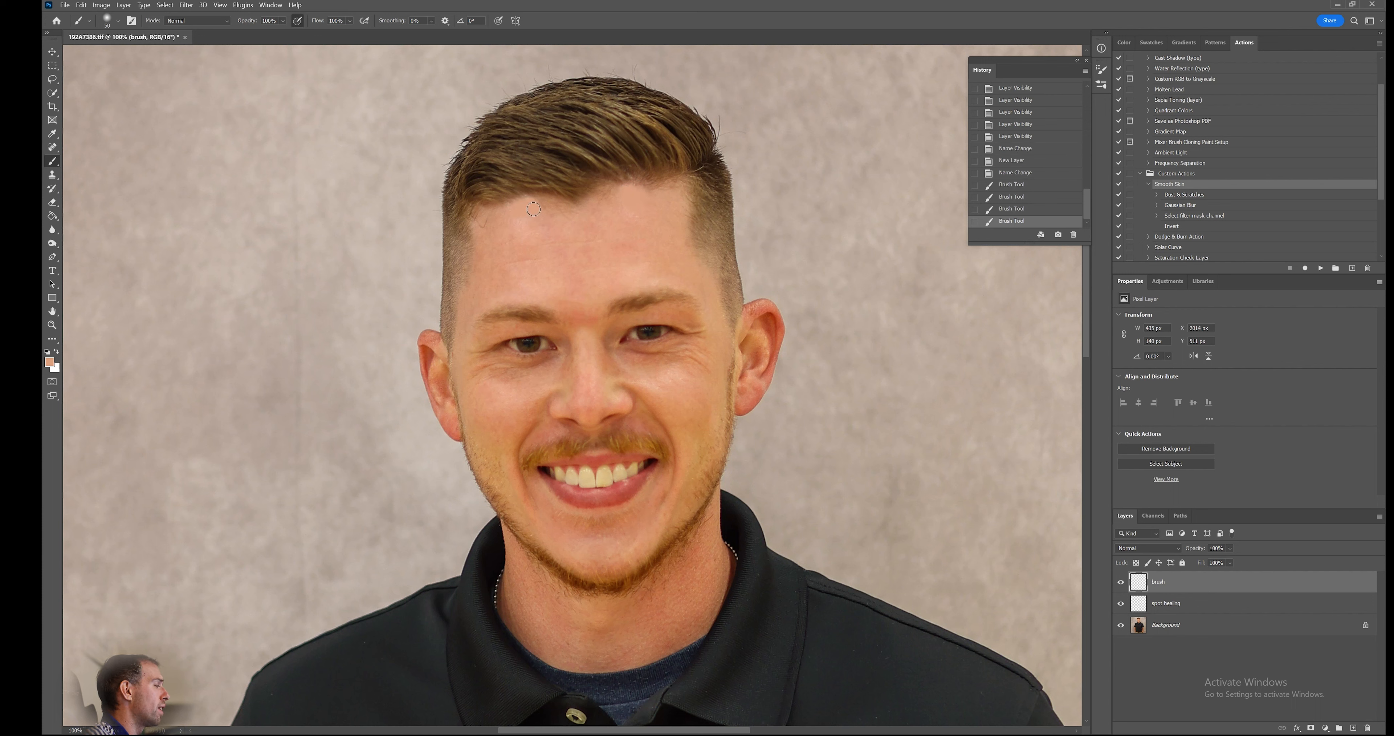
{"action": "left_click", "coordinate": [526, 208]}
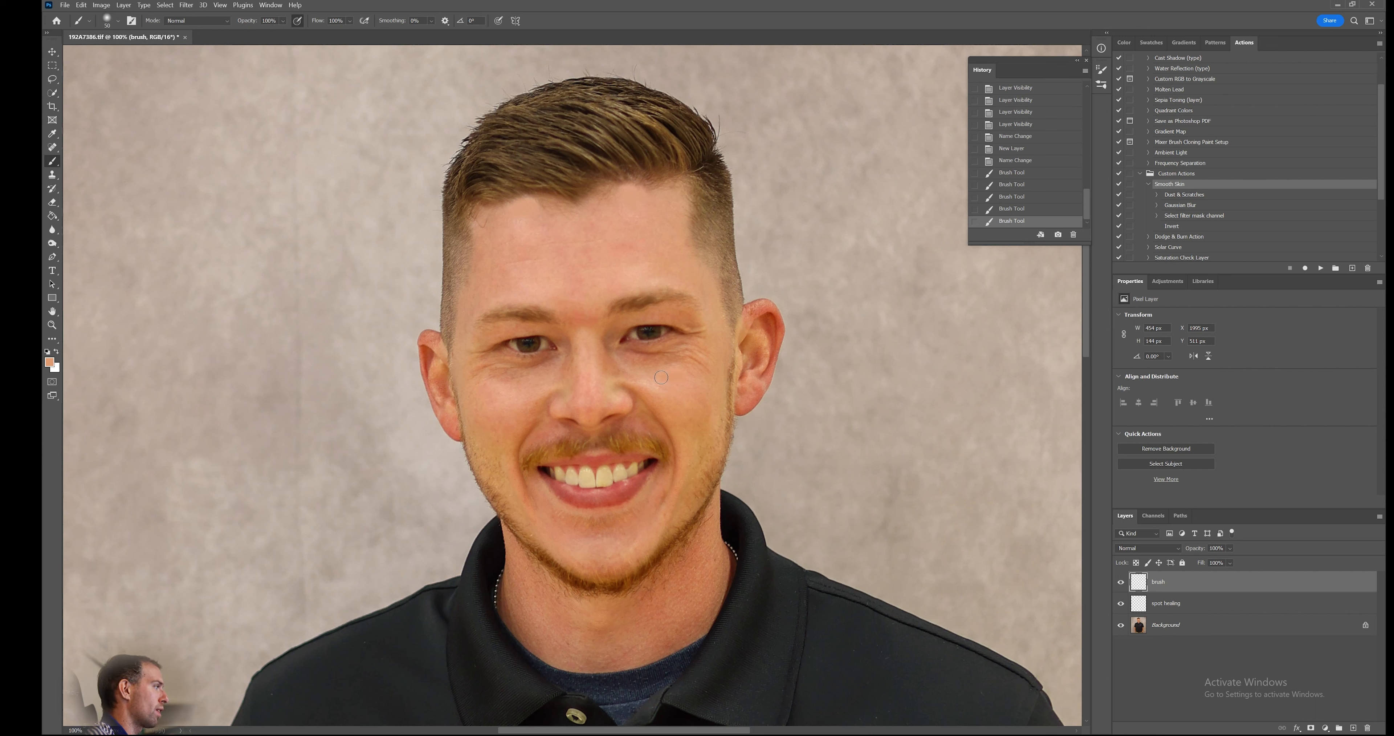
Paint over the shine on both cheeks with the Brush, using sampled cheek skin tones.
{"action": "left_click", "coordinate": [649, 379]}
{"action": "left_click", "coordinate": [655, 388]}
{"action": "left_click", "coordinate": [663, 390]}
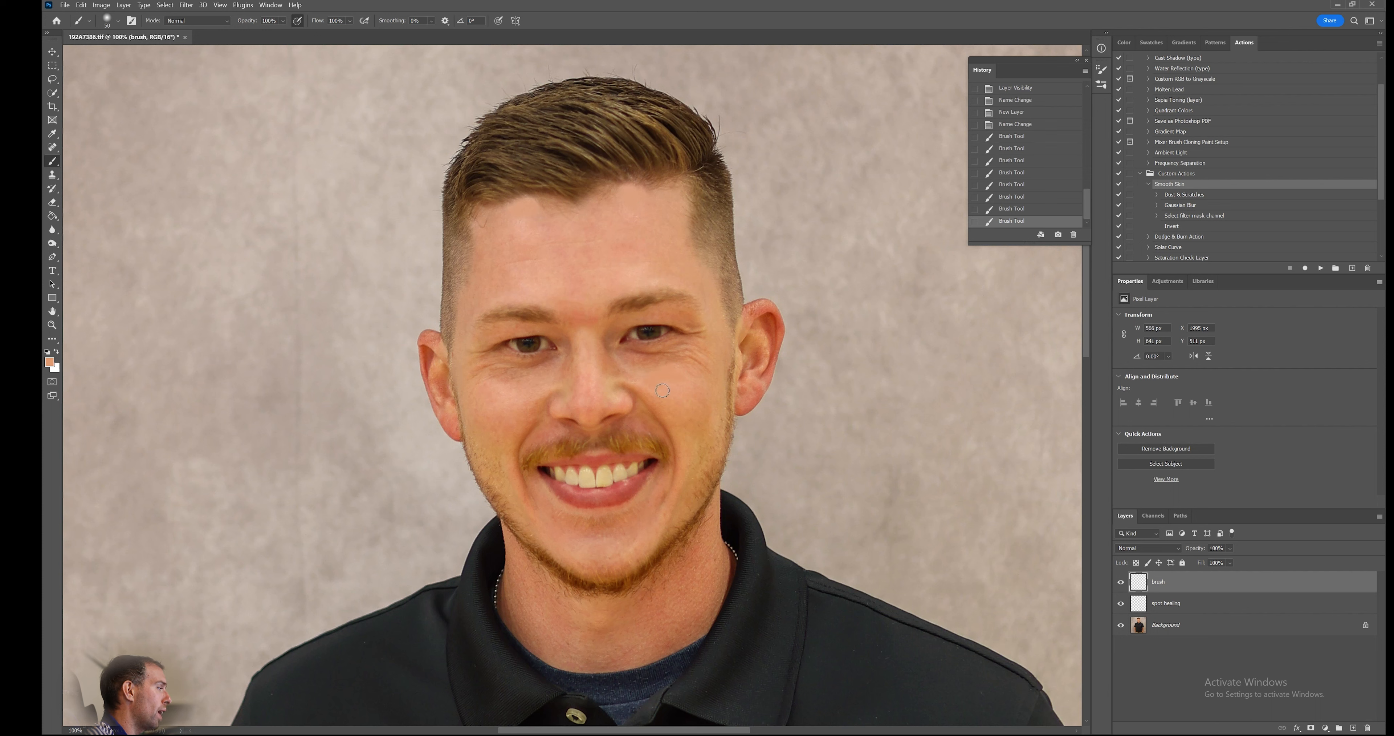
{"action": "left_click", "coordinate": [655, 397]}
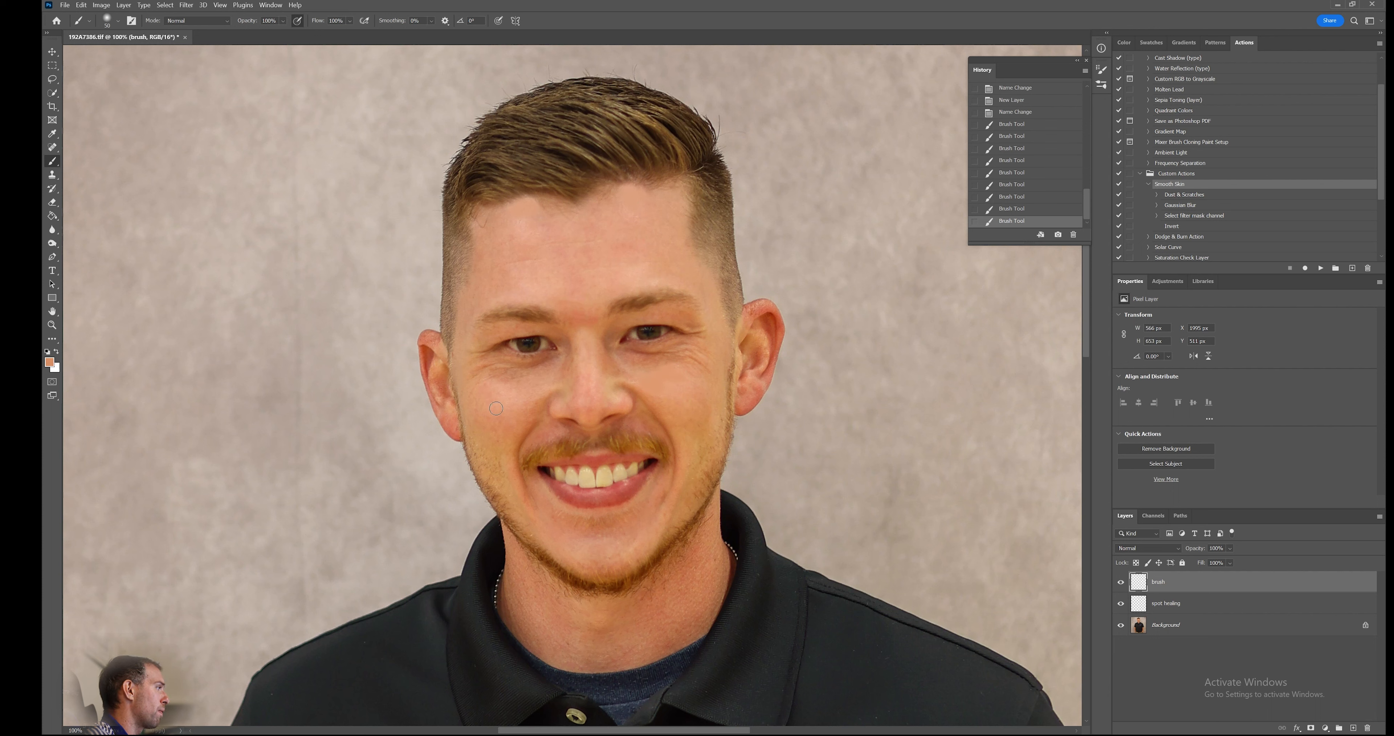
{"action": "left_click", "coordinate": [511, 396]}
{"action": "left_click", "coordinate": [506, 400]}
{"action": "left_click", "coordinate": [487, 391]}
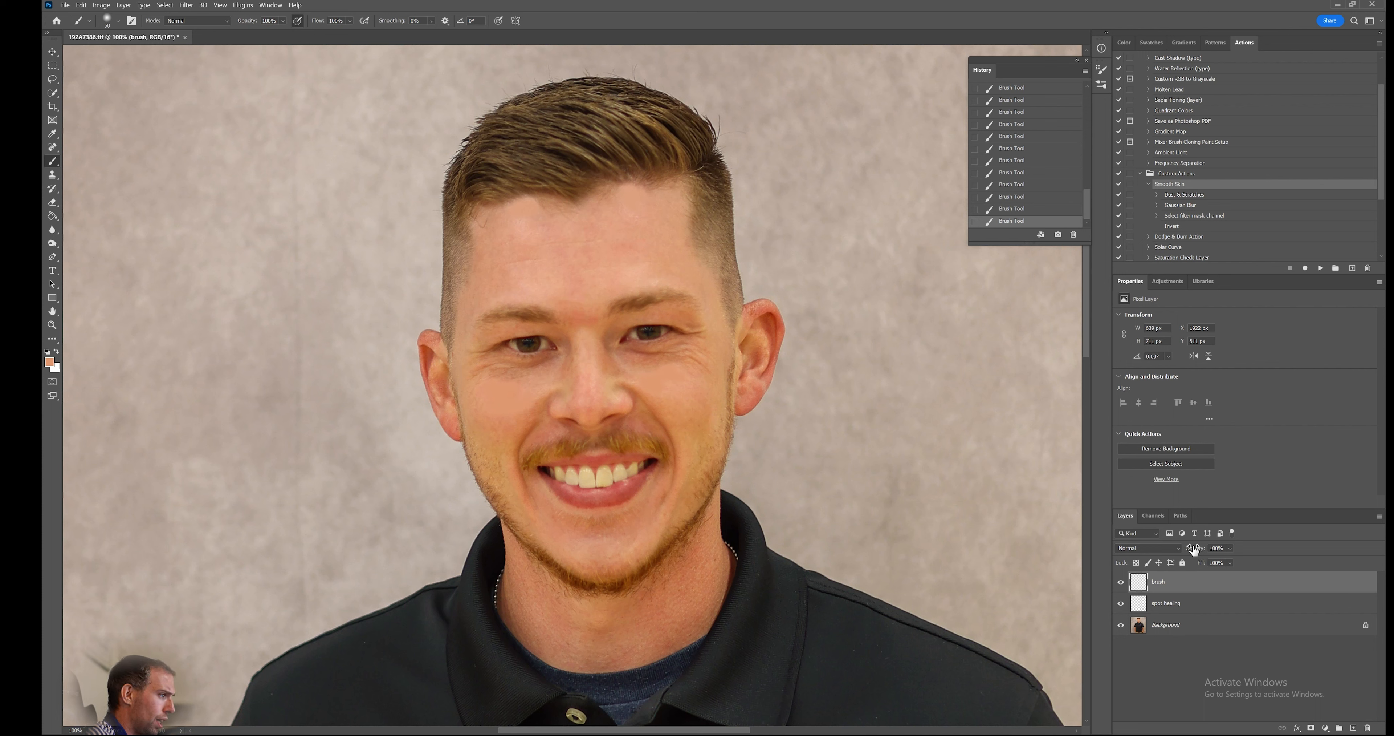
Lower the brush layer's opacity to 49% and compare the portrait with the layer hidden and shown.
{"action": "left_click_drag", "start_coordinate": [1194, 548], "coordinate": [1171, 554]}
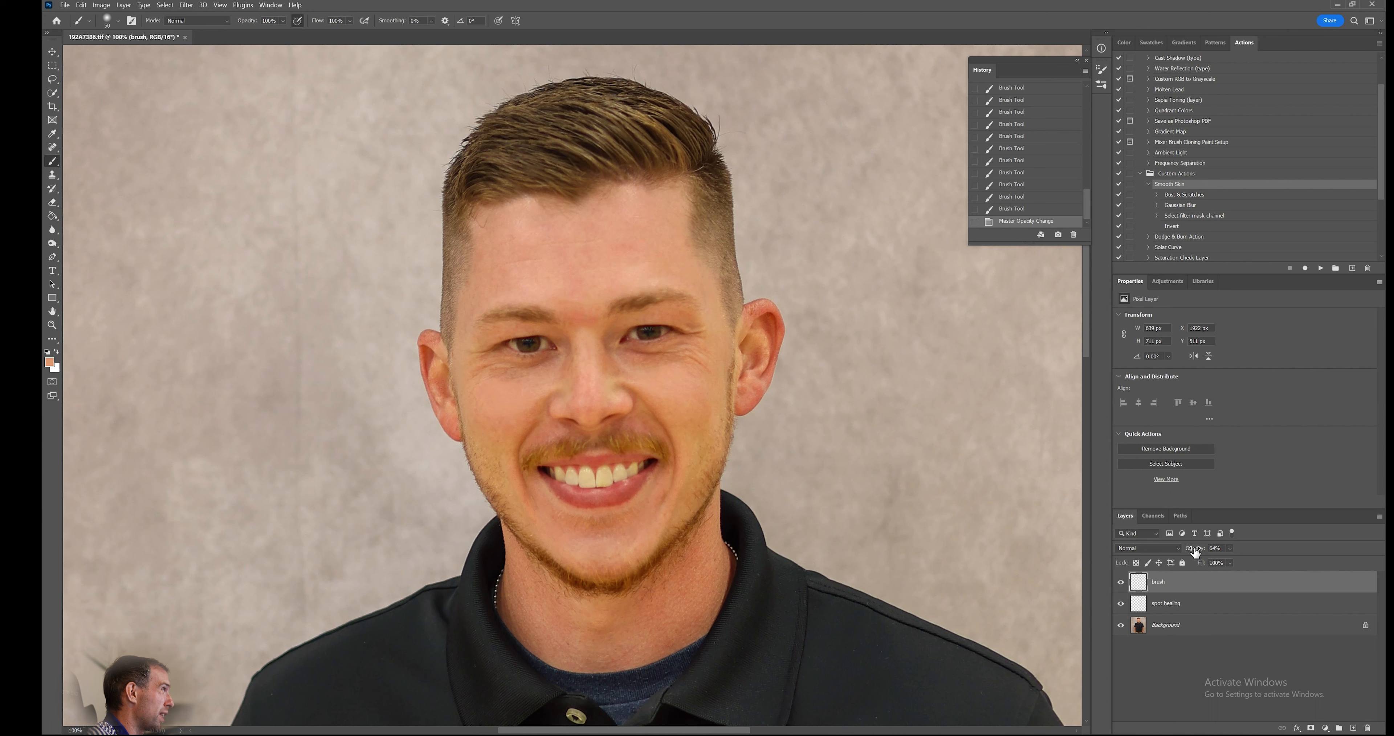
{"action": "mouse_move", "coordinate": [1195, 552]}
{"action": "left_mouse_down"}
{"action": "mouse_move", "coordinate": [1248, 553]}
{"action": "mouse_move", "coordinate": [1185, 549]}
{"action": "left_mouse_up"}
{"action": "left_click_drag", "start_coordinate": [1181, 549], "coordinate": [1188, 562]}
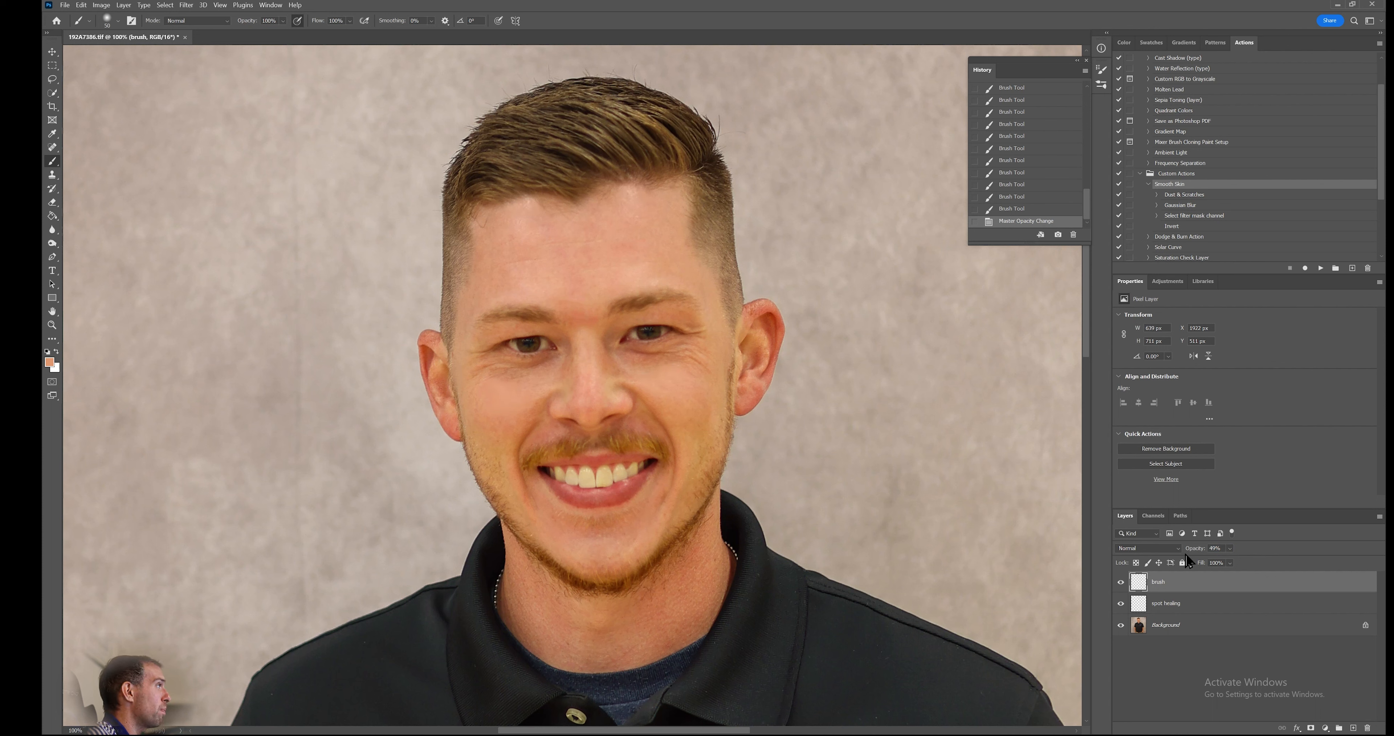
{"action": "left_click", "coordinate": [1122, 584]}
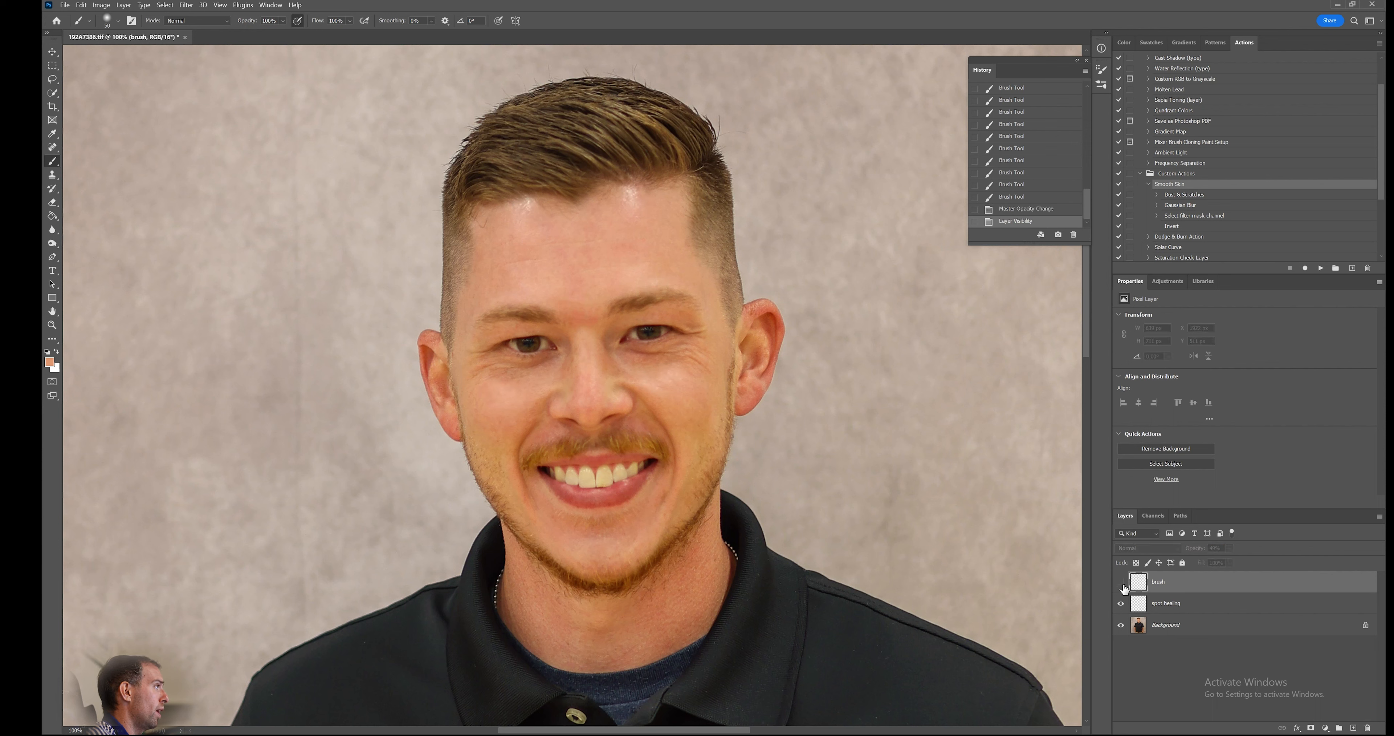
{"action": "left_click", "coordinate": [1121, 584]}
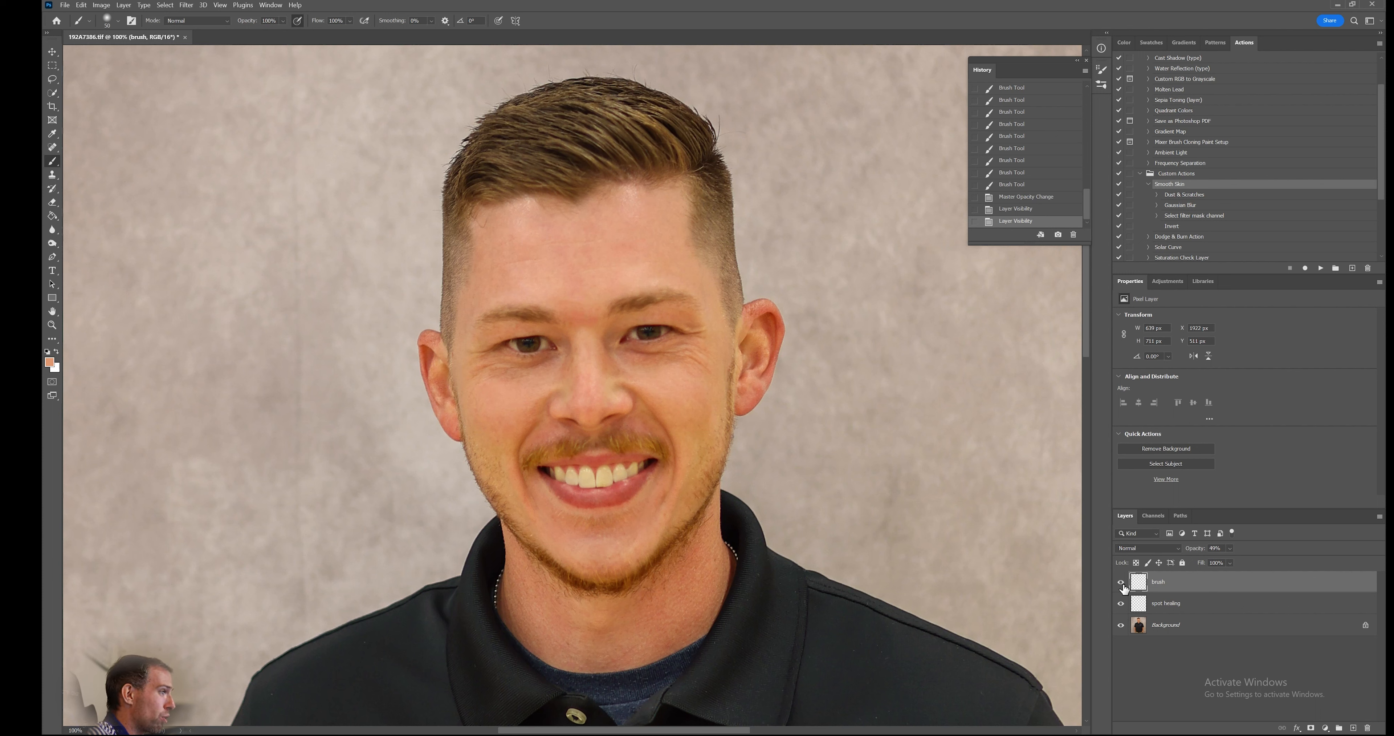
Split the brush layer's Blend If black slider for the underlying layer to 7 / 160, and compare with the layer hidden and shown.
{"action": "double_click", "coordinate": [1236, 590]}
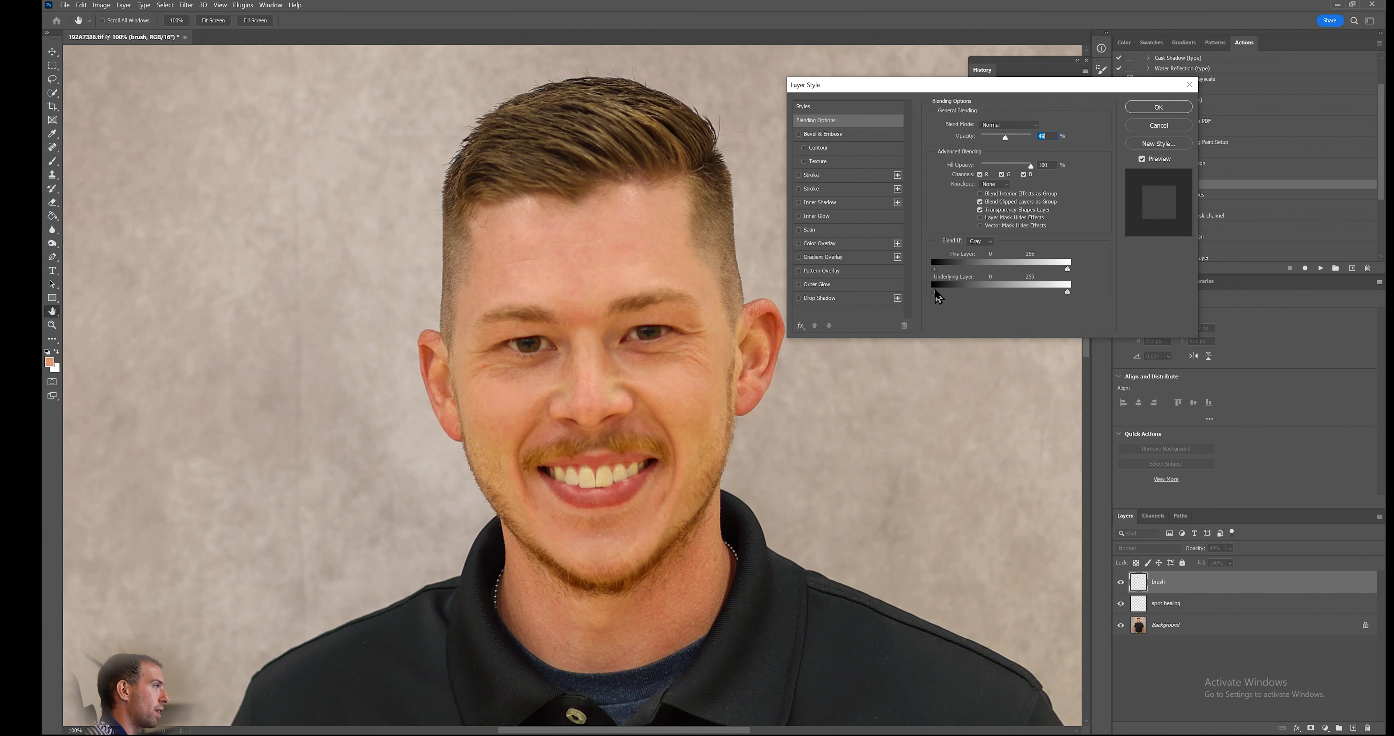
{"action": "mouse_move", "coordinate": [937, 295]}
{"action": "left_mouse_down"}
{"action": "mouse_move", "coordinate": [1068, 299]}
{"action": "mouse_move", "coordinate": [923, 290]}
{"action": "mouse_move", "coordinate": [1047, 301]}
{"action": "mouse_move", "coordinate": [947, 300]}
{"action": "left_mouse_up"}
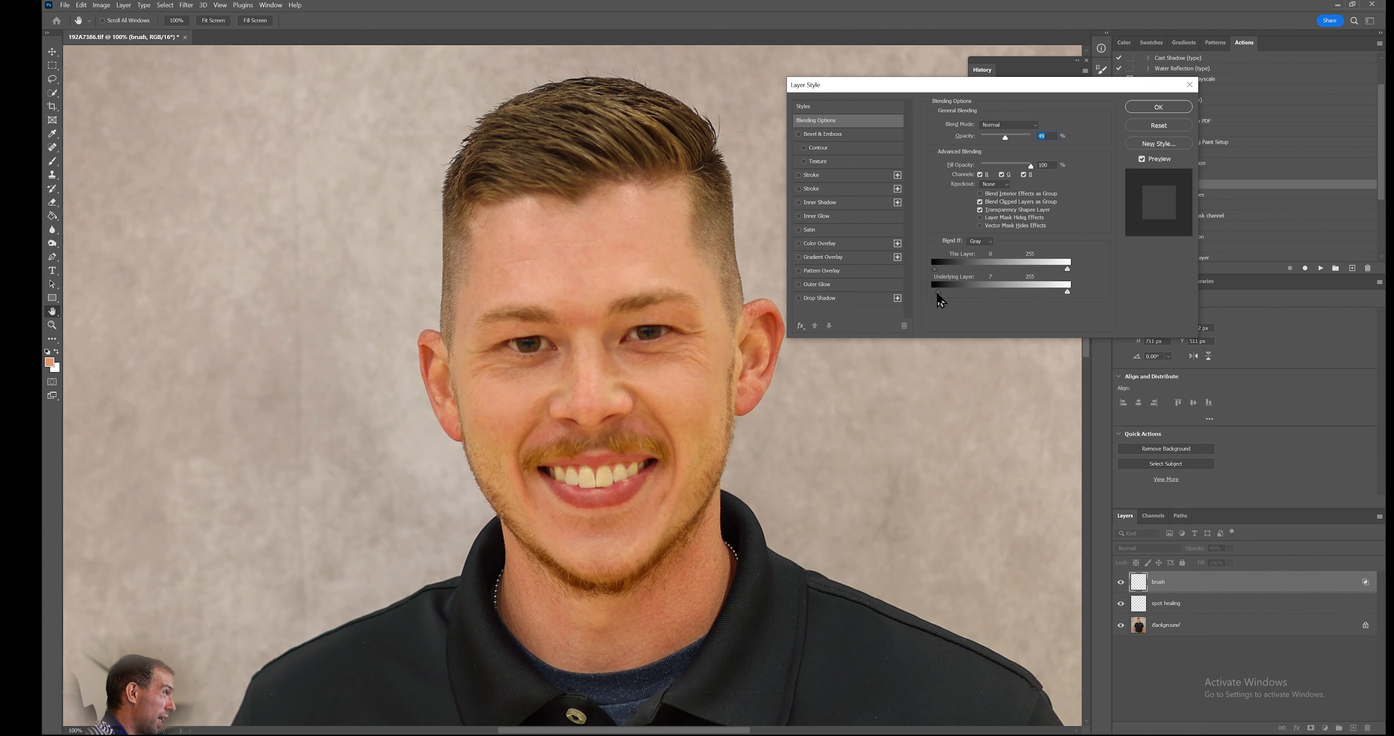
{"action": "key", "text": "alt"}
{"action": "left_click_drag", "start_coordinate": [941, 298], "coordinate": [1020, 296]}
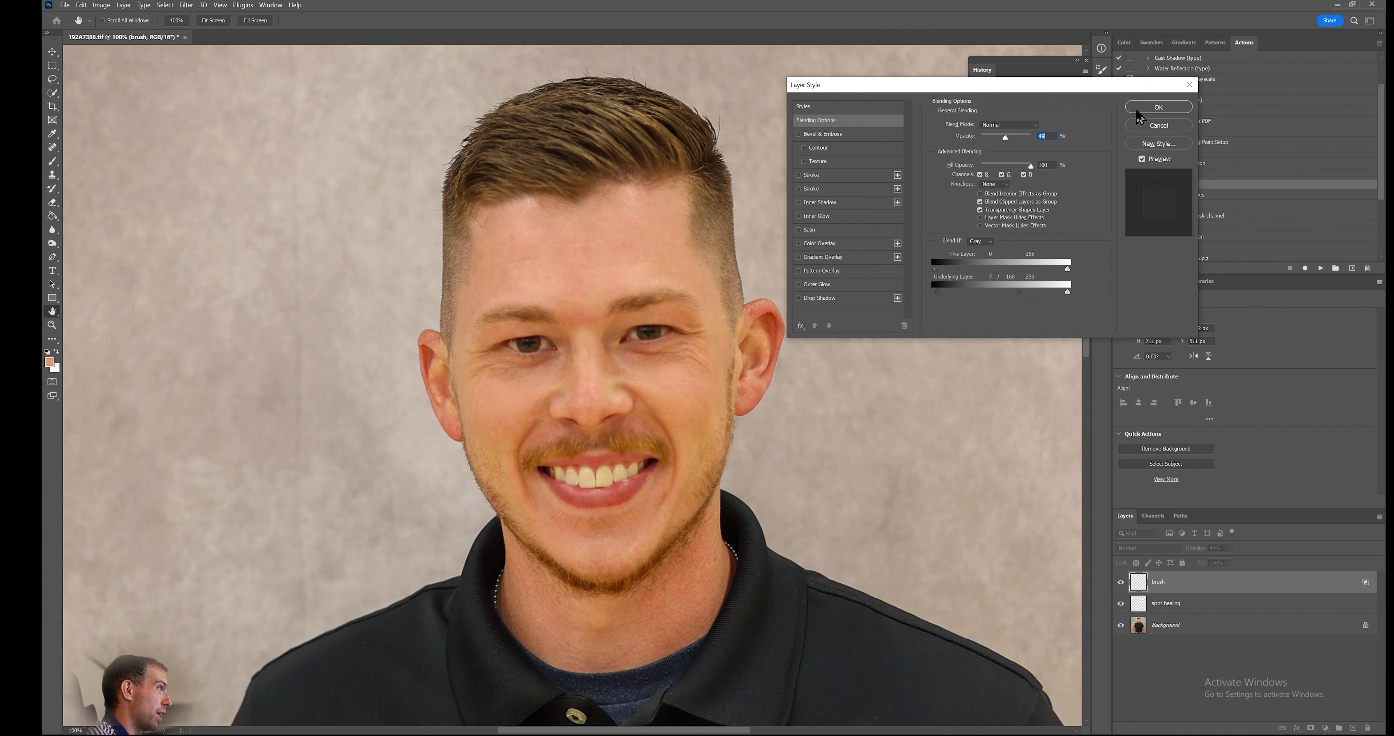
{"action": "key", "text": "Return"}
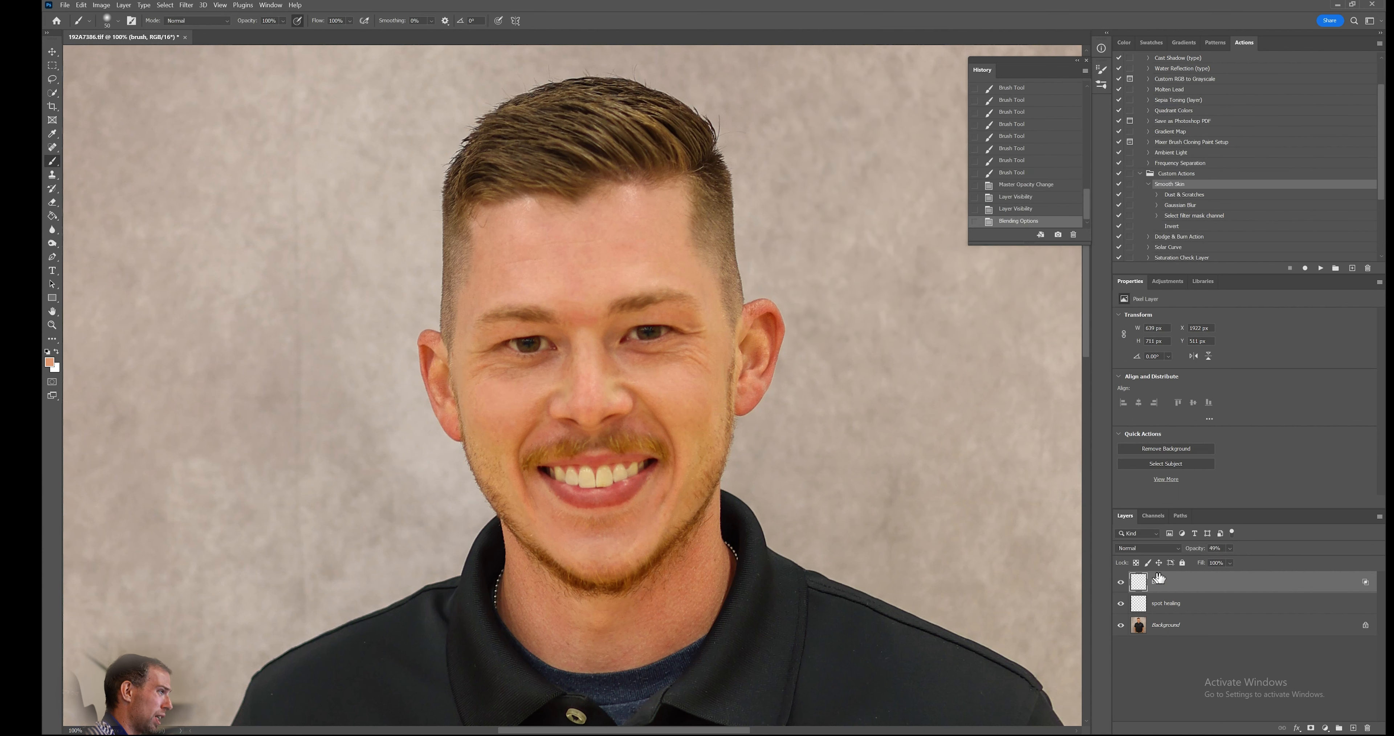
{"action": "left_click", "coordinate": [1121, 582]}
{"action": "left_click", "coordinate": [1121, 583]}
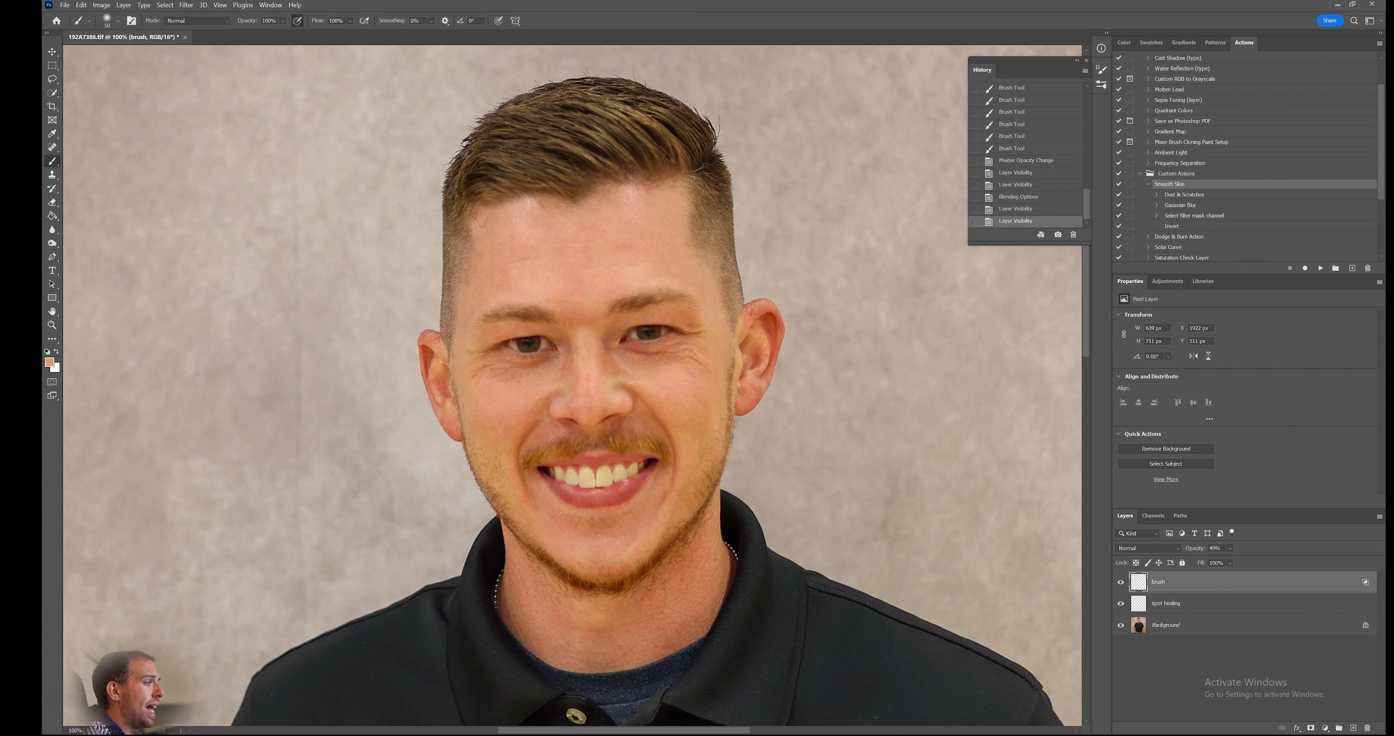
Duplicate the Background layer and give the copy a layer mask inverted to black.
{"action": "left_click", "coordinate": [1222, 632]}
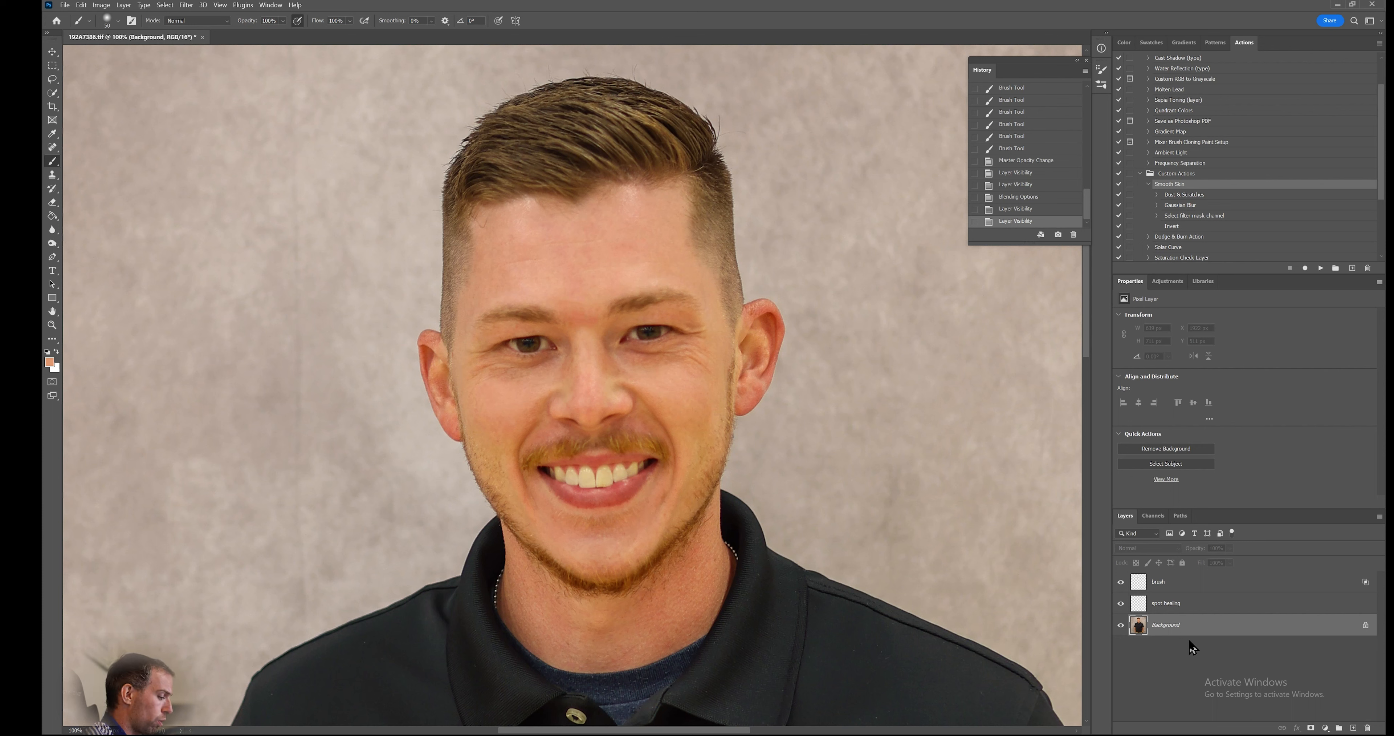
{"action": "key", "text": "ctrl+j"}
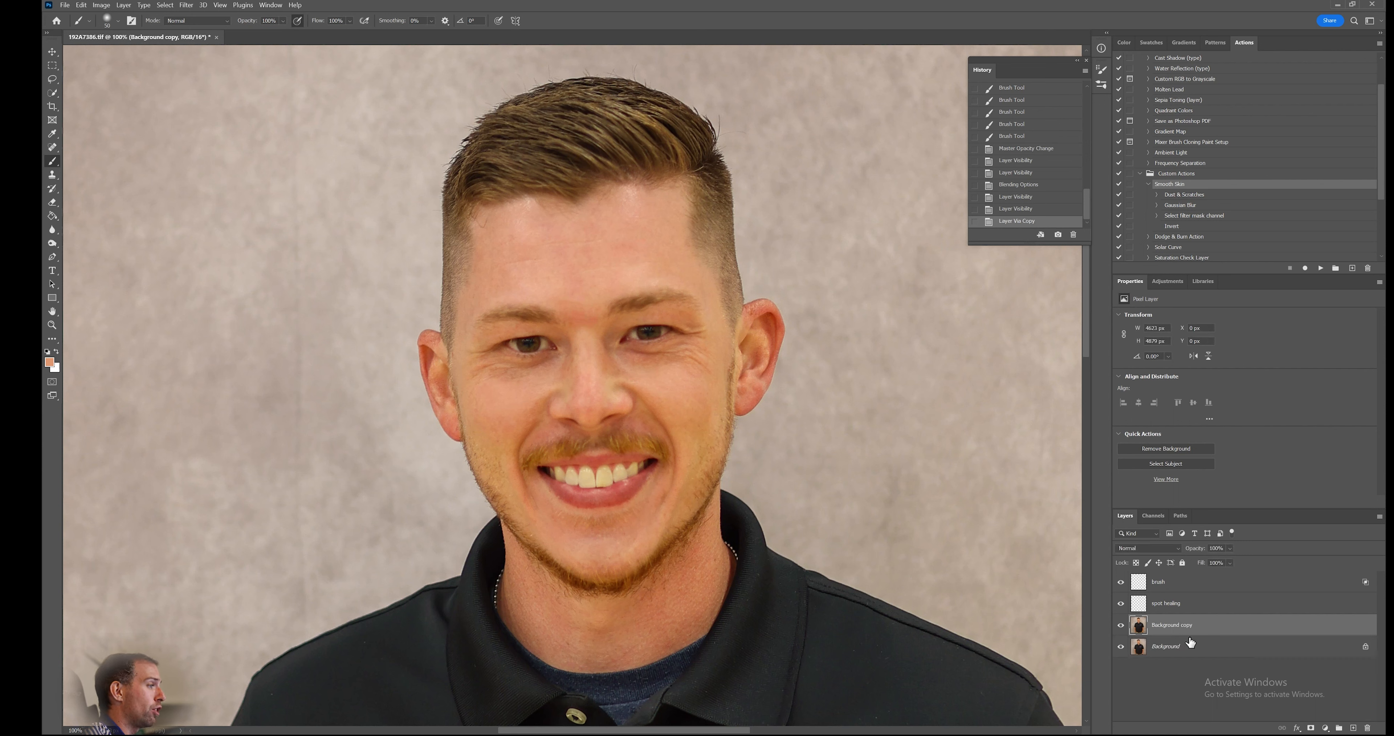
{"action": "left_click", "coordinate": [1310, 728]}
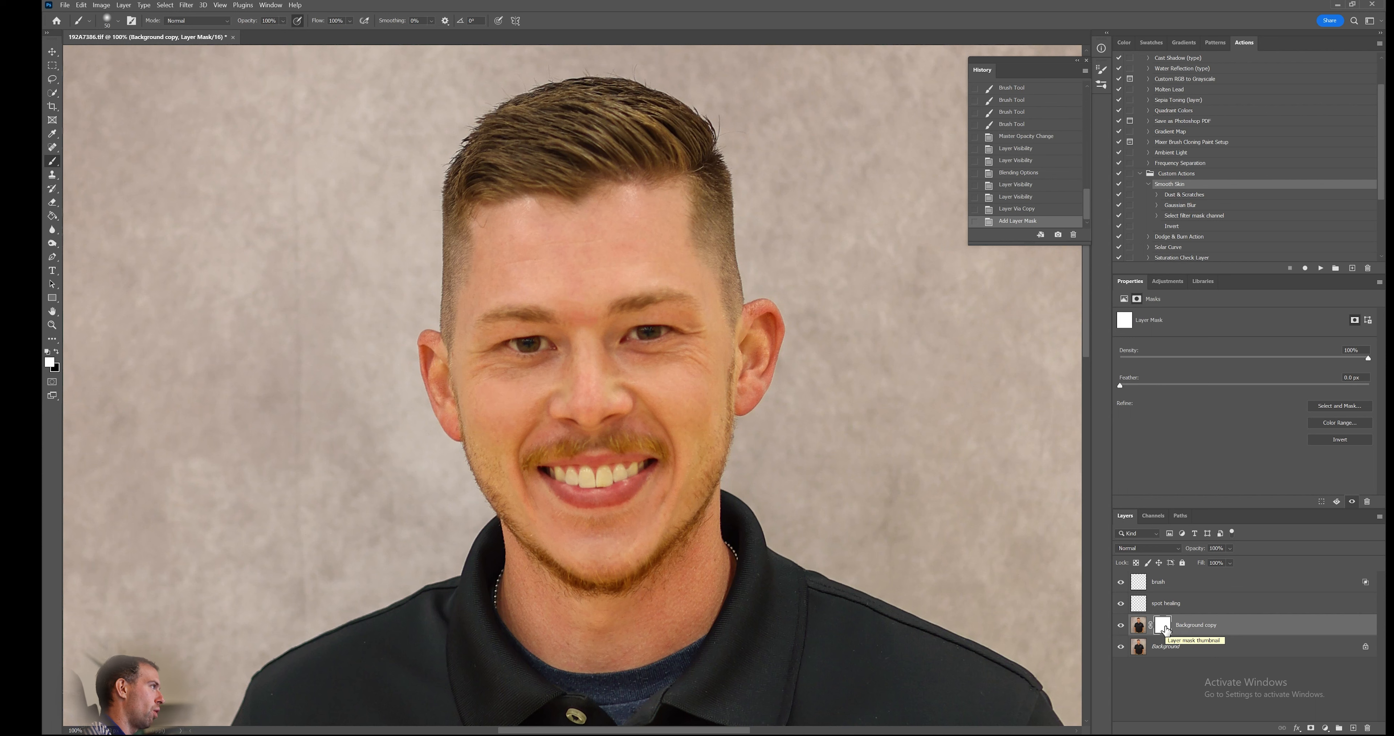
{"action": "left_click_drag", "start_coordinate": [1165, 629], "coordinate": [1166, 630]}
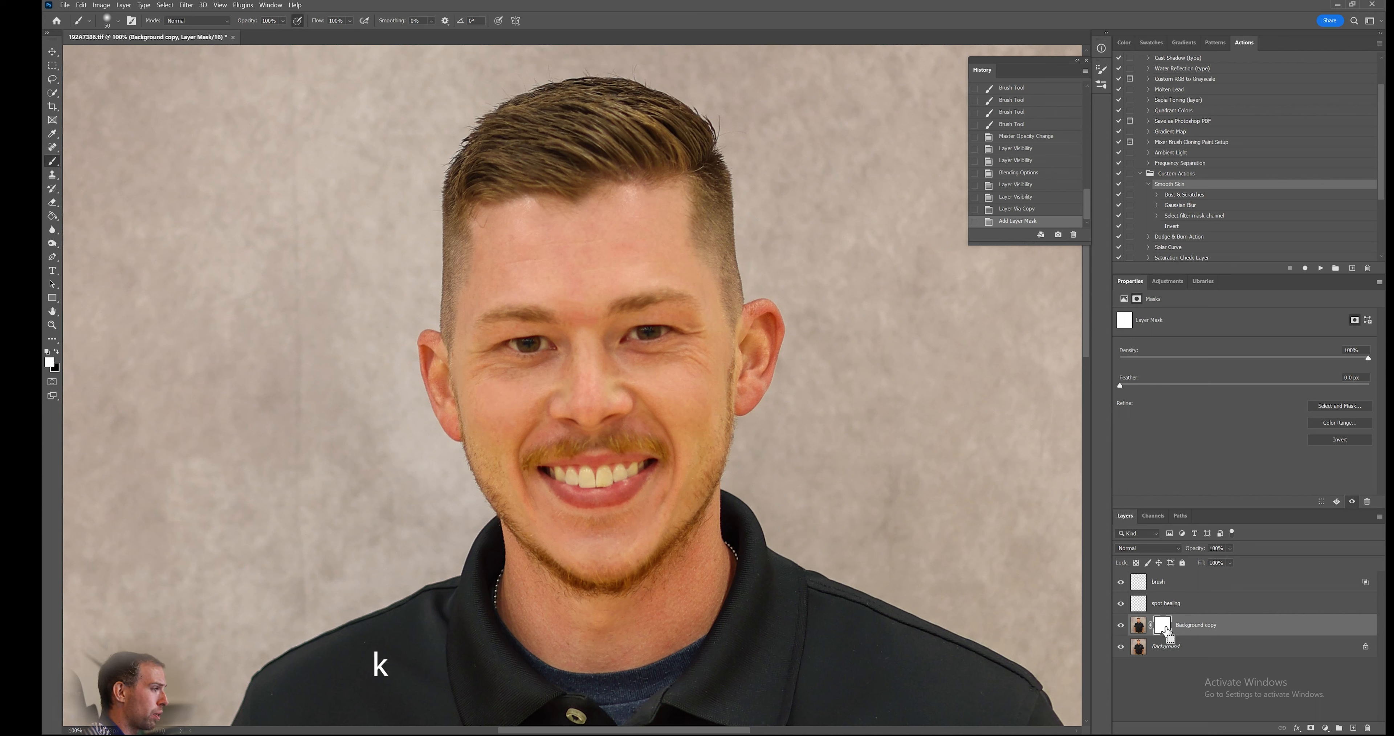
{"action": "key", "text": "ctrl+i"}
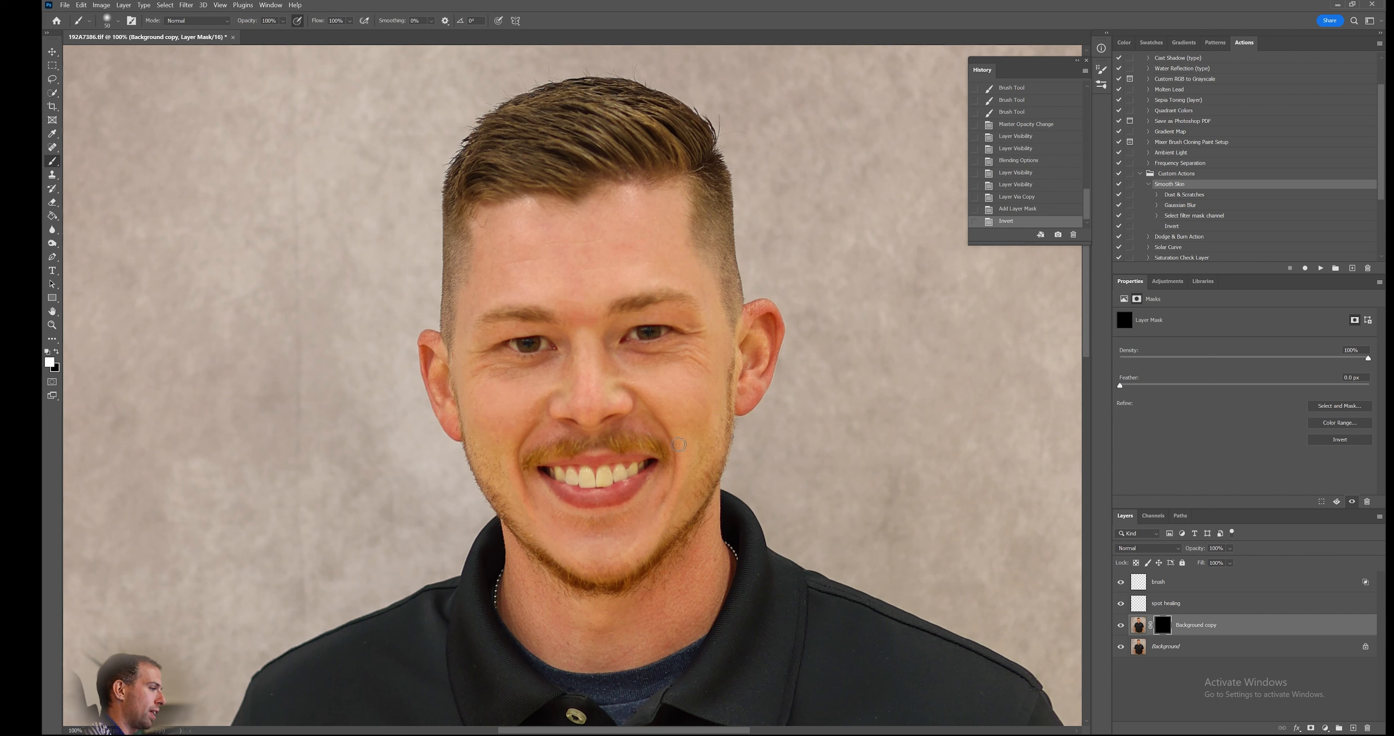
With the mask overlay displayed, paint white over the teeth on the Background copy's mask, and hide the overlay.
{"action": "key", "text": "x"}
{"action": "key", "text": "backslash"}
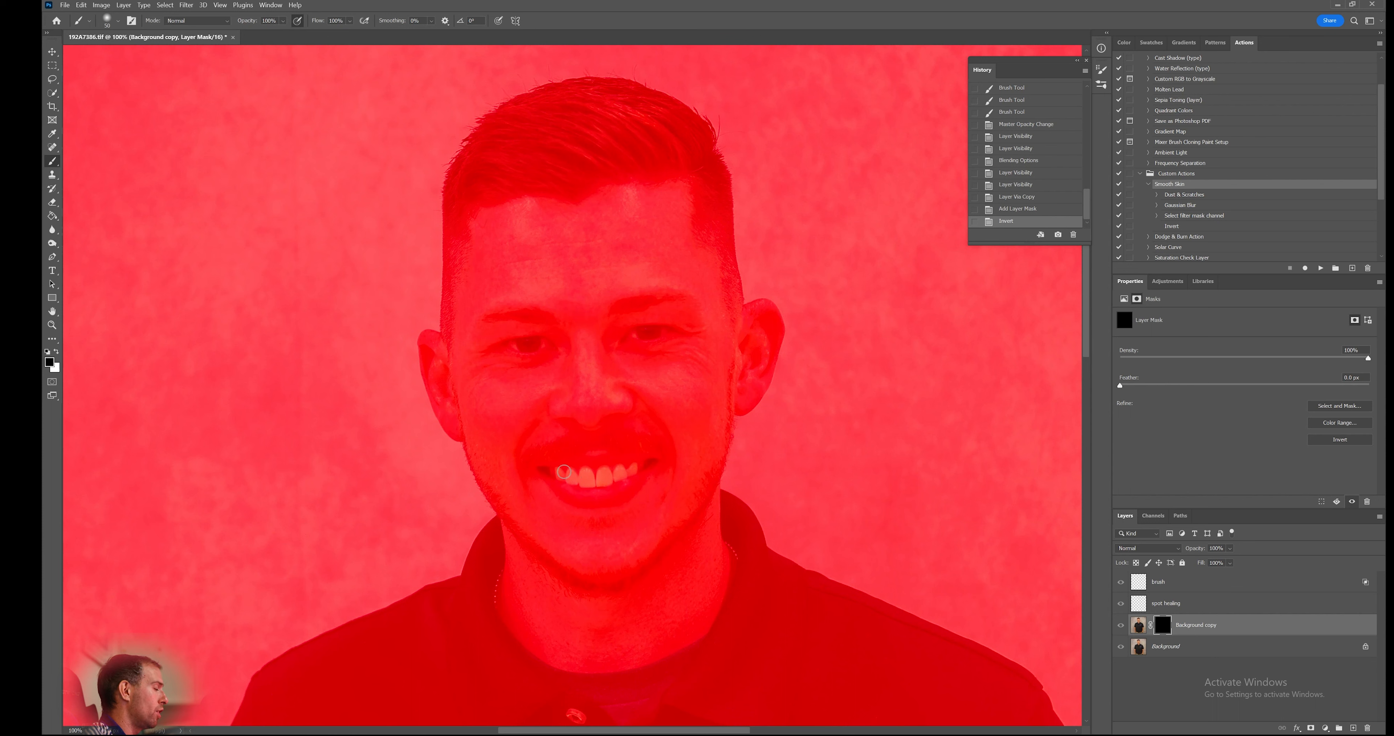
{"action": "left_click_drag", "start_coordinate": [564, 473], "coordinate": [577, 479]}
{"action": "left_click_drag", "start_coordinate": [574, 479], "coordinate": [607, 481]}
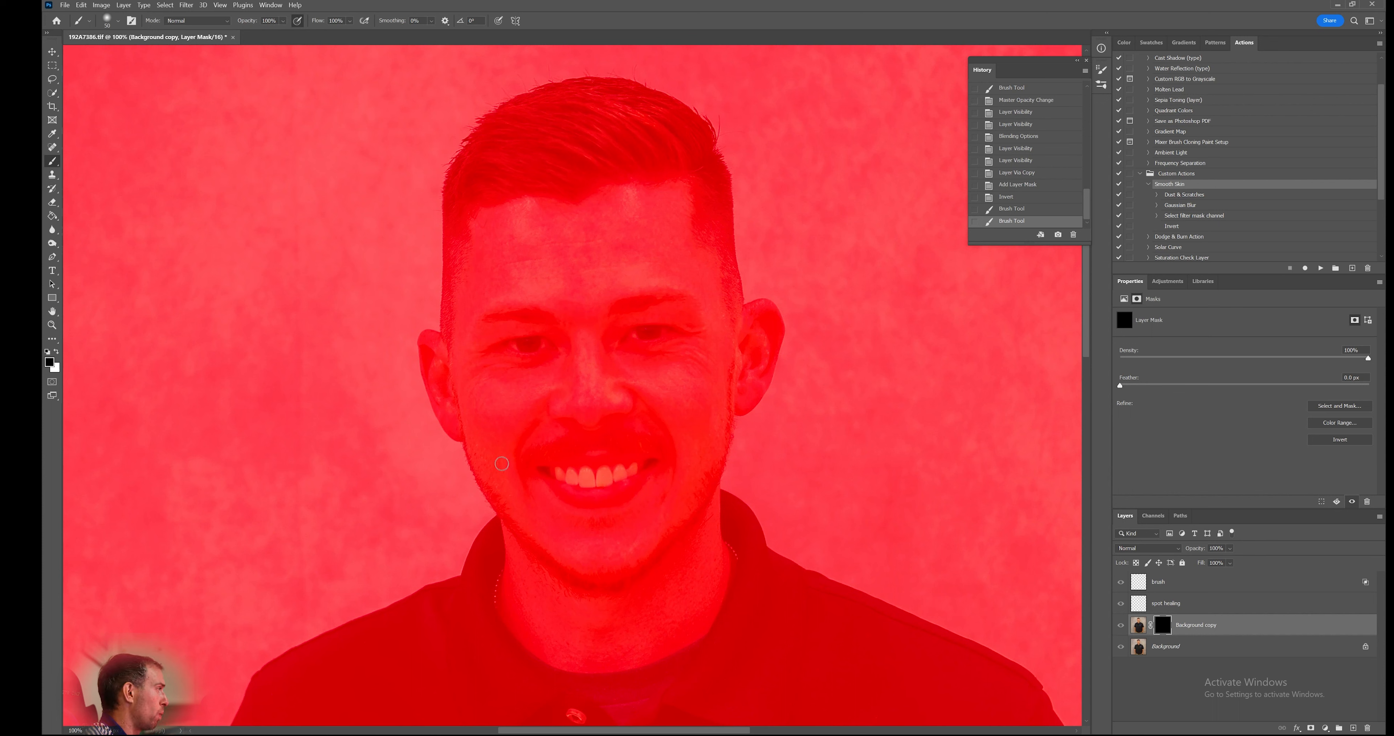
{"action": "key", "text": "x"}
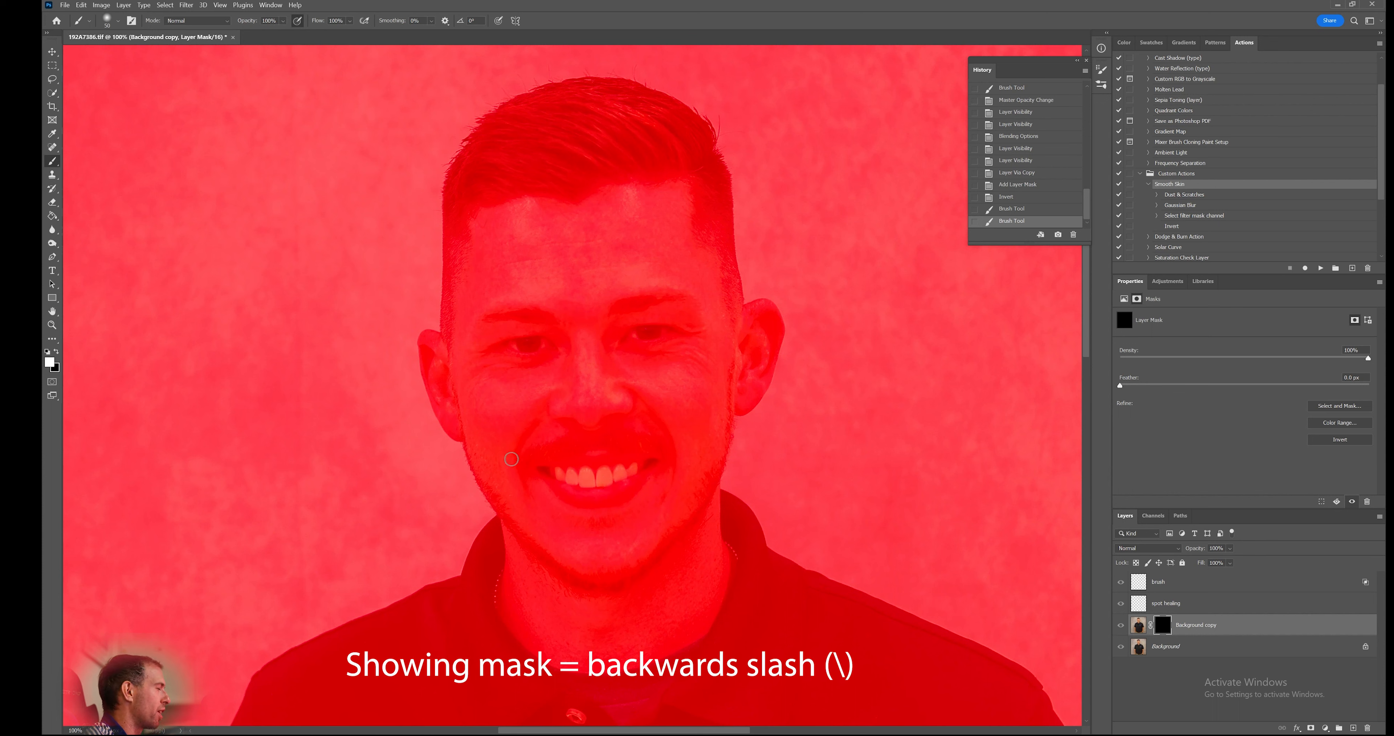
{"action": "mouse_move", "coordinate": [575, 476]}
{"action": "left_mouse_down"}
{"action": "mouse_move", "coordinate": [562, 474]}
{"action": "mouse_move", "coordinate": [636, 469]}
{"action": "mouse_move", "coordinate": [568, 476]}
{"action": "left_mouse_up"}
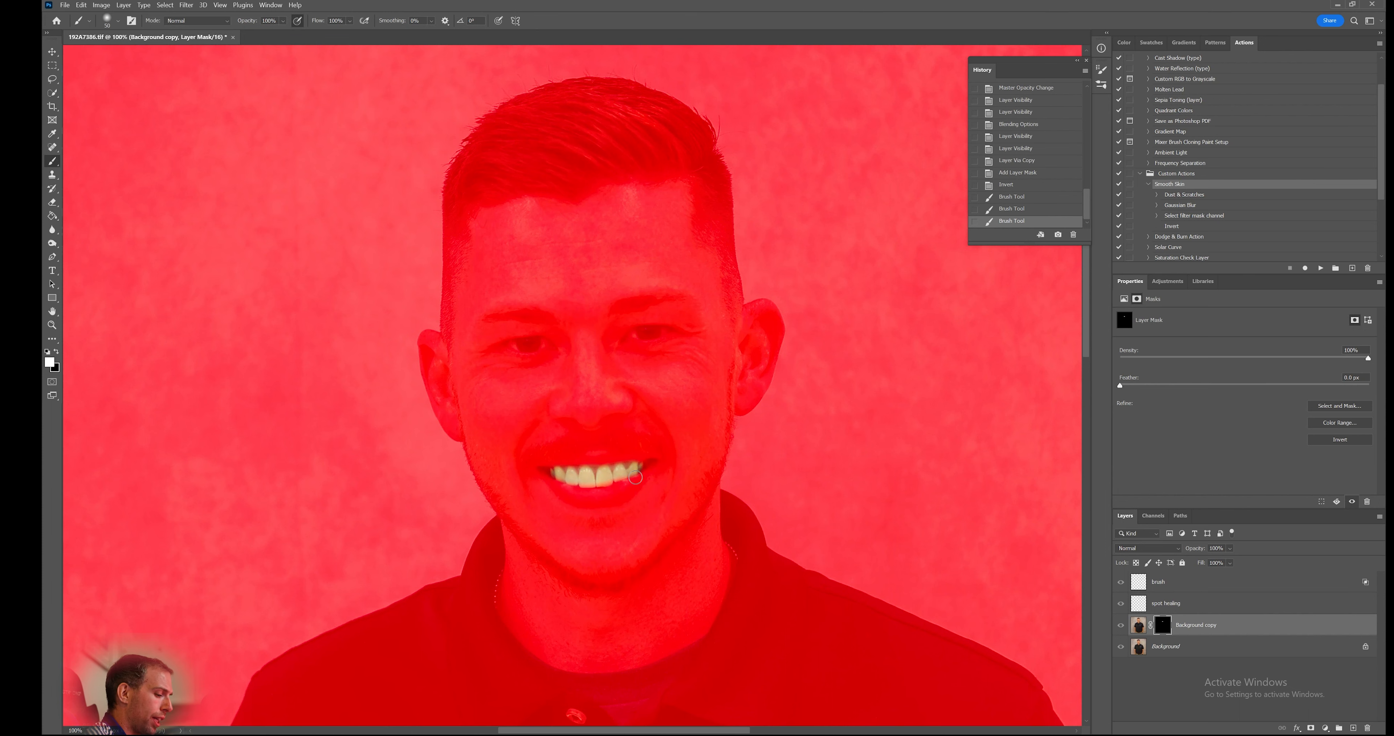
{"action": "key", "text": "backslash"}
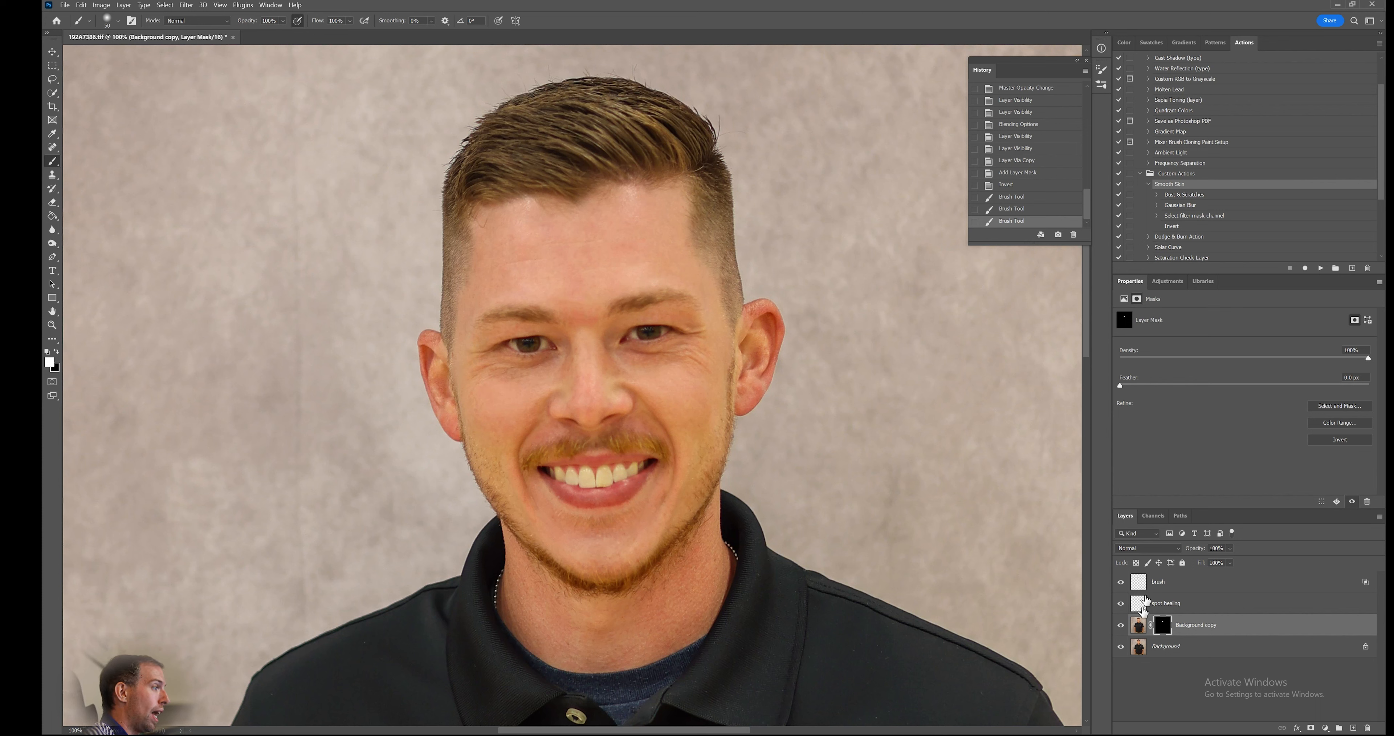
Add a Brightness/Contrast adjustment layer above the Background copy and set its brightness to 17.
{"action": "left_click", "coordinate": [1138, 630]}
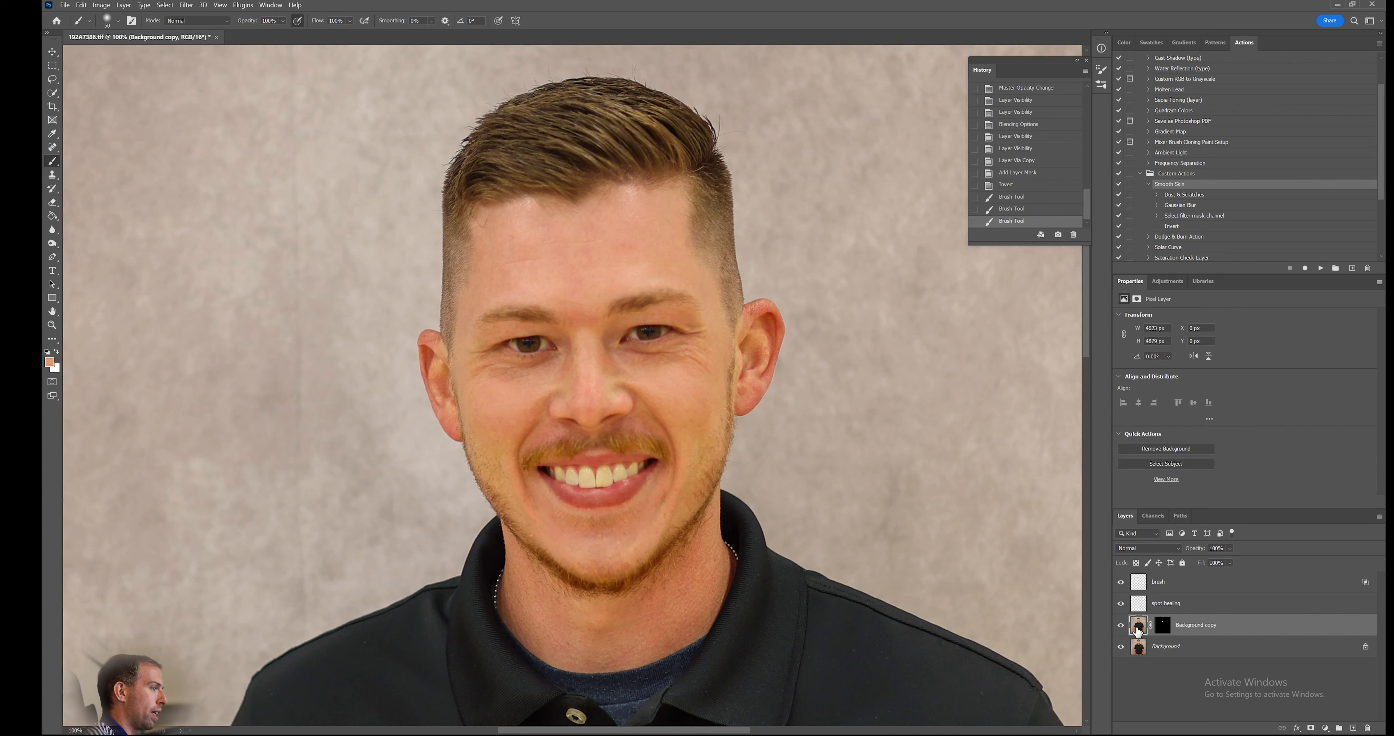
{"action": "left_click", "coordinate": [1325, 728]}
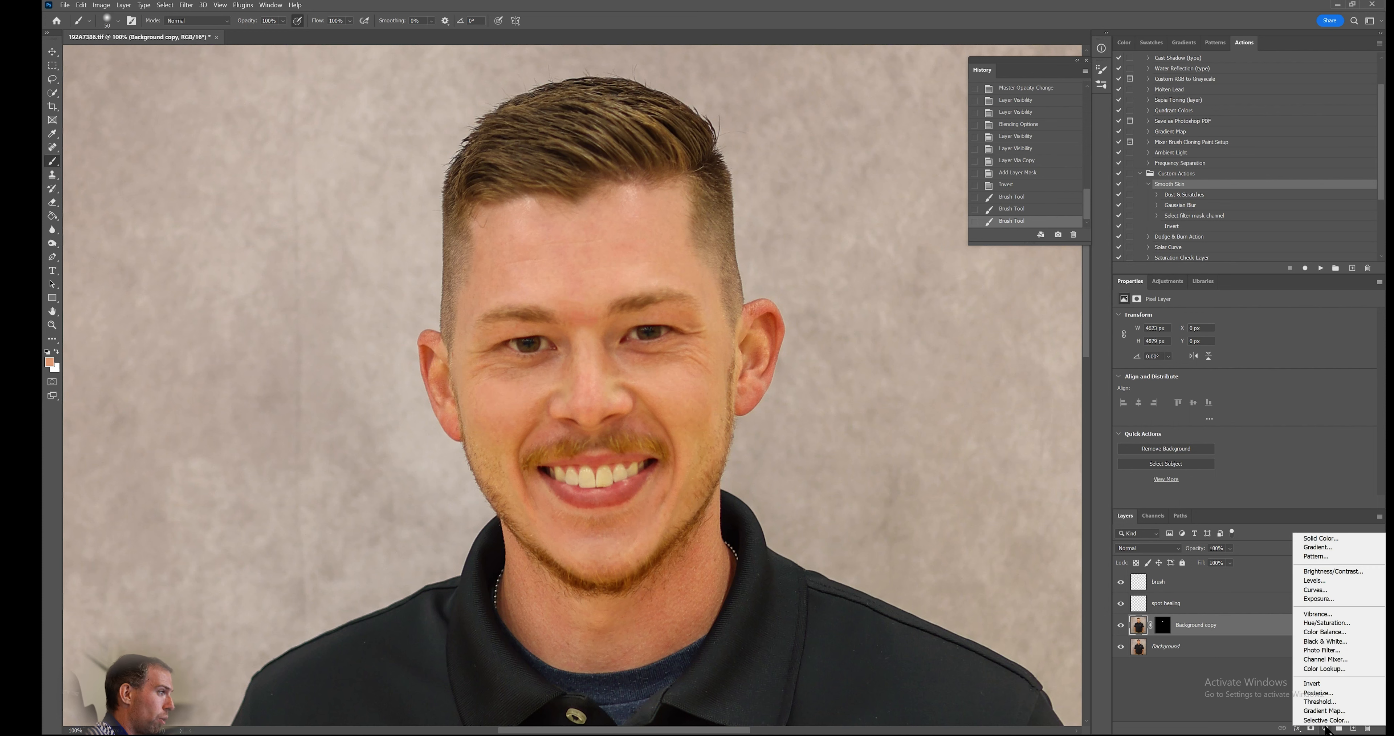
{"action": "left_click", "coordinate": [1177, 689]}
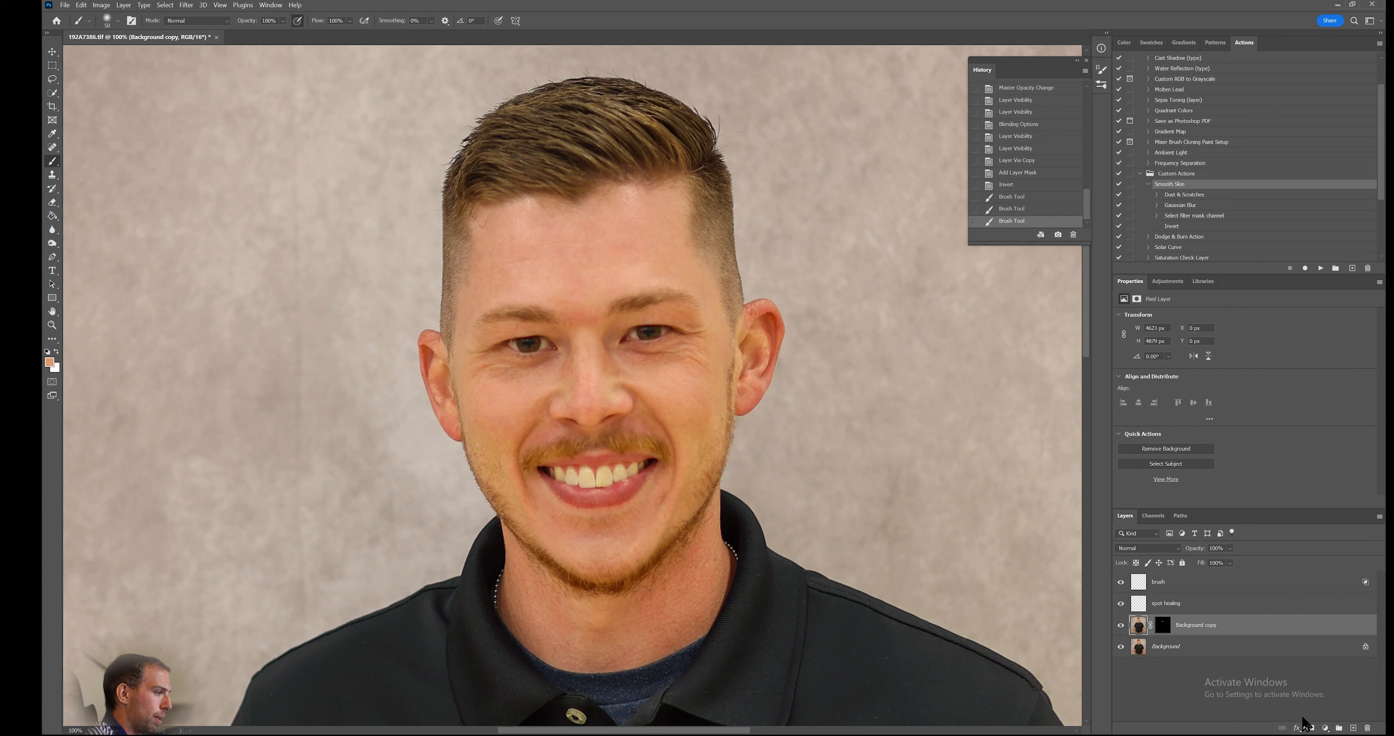
{"action": "left_click", "coordinate": [1325, 728]}
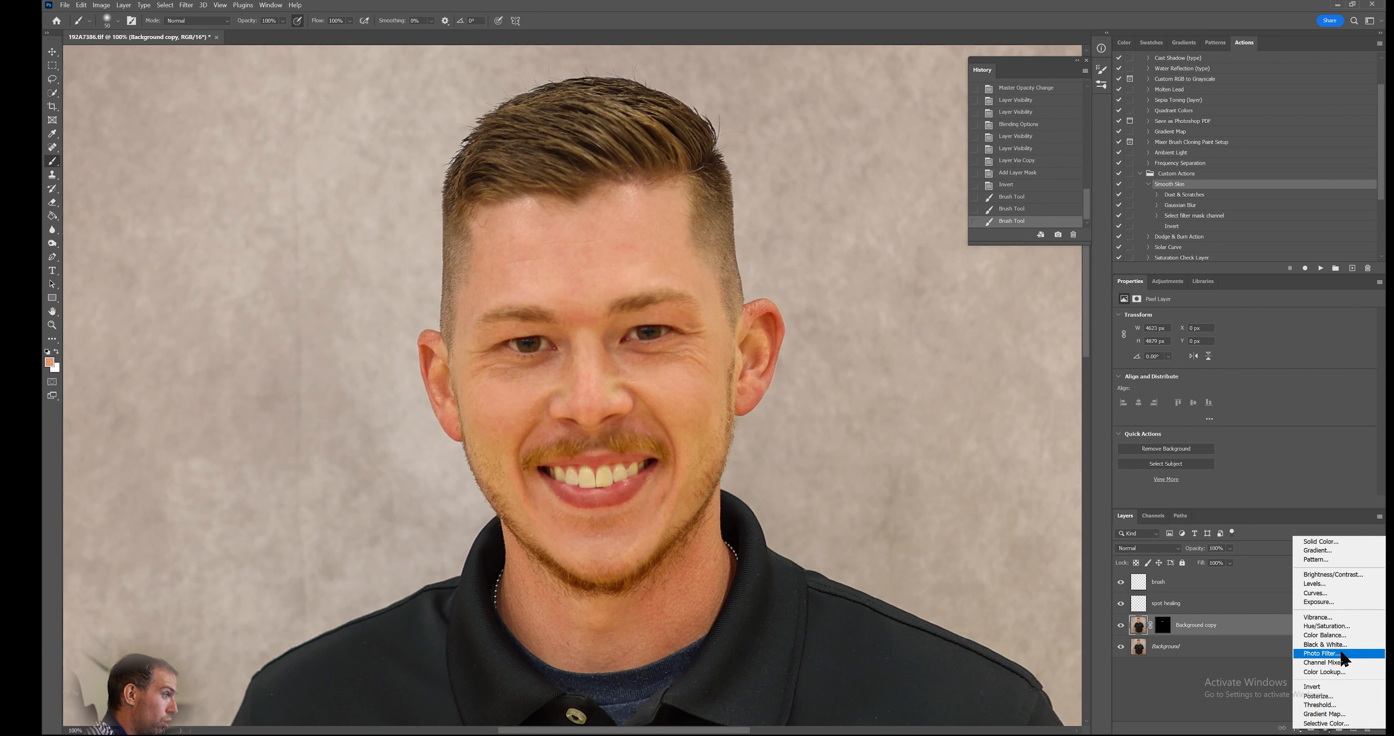
{"action": "left_click", "coordinate": [1329, 575]}
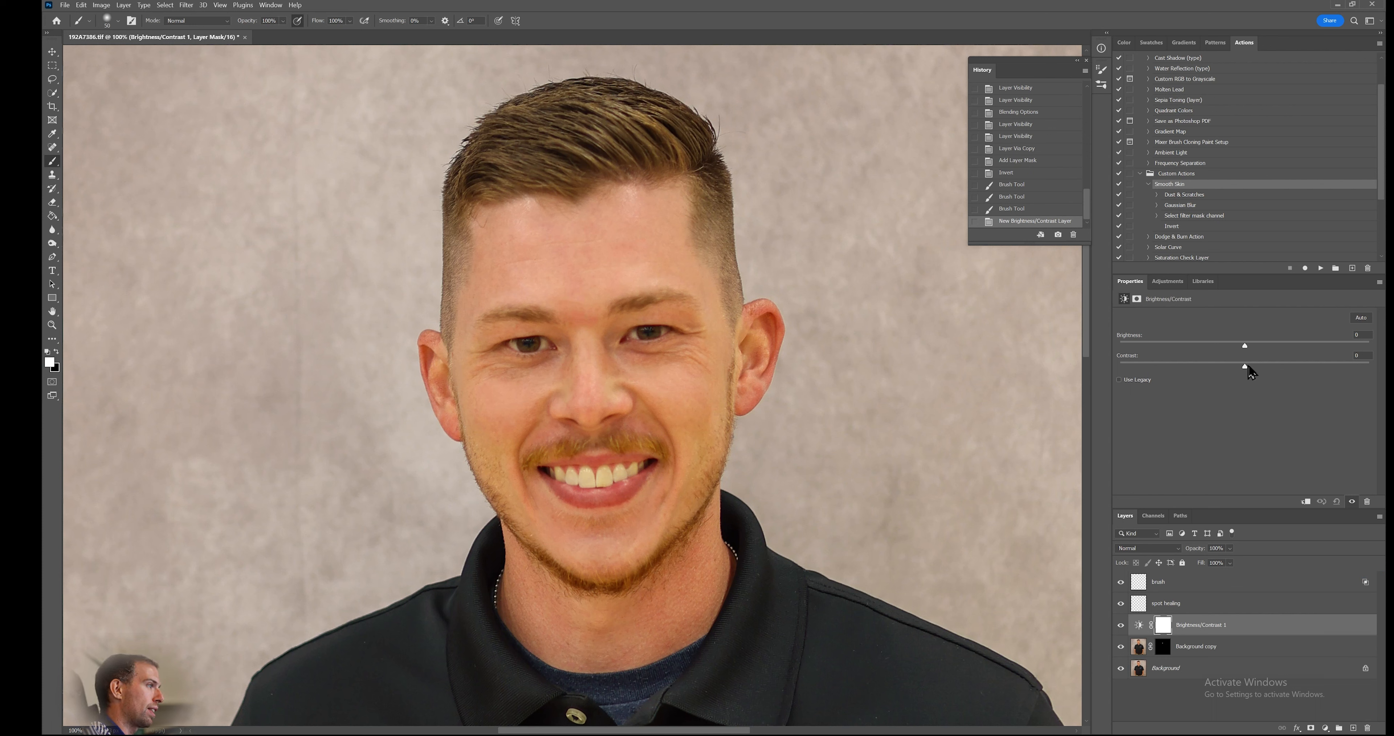
{"action": "mouse_move", "coordinate": [1244, 345]}
{"action": "left_mouse_down"}
{"action": "mouse_move", "coordinate": [1304, 346]}
{"action": "mouse_move", "coordinate": [1203, 346]}
{"action": "mouse_move", "coordinate": [1278, 347]}
{"action": "mouse_move", "coordinate": [1261, 351]}
{"action": "left_mouse_up"}
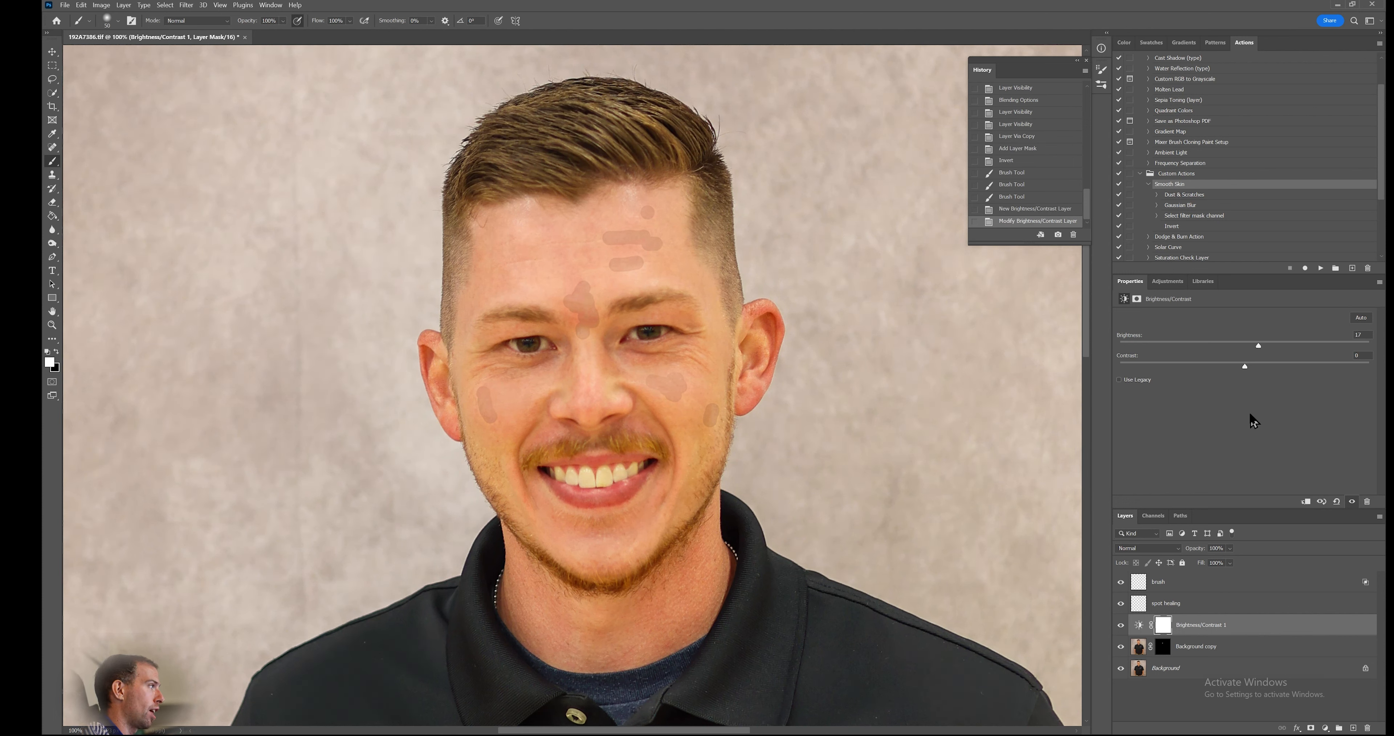
Clip the Brightness/Contrast adjustment to the Background copy, set its brightness to 37, and compare with it hidden and shown.
{"action": "left_click", "coordinate": [1306, 503]}
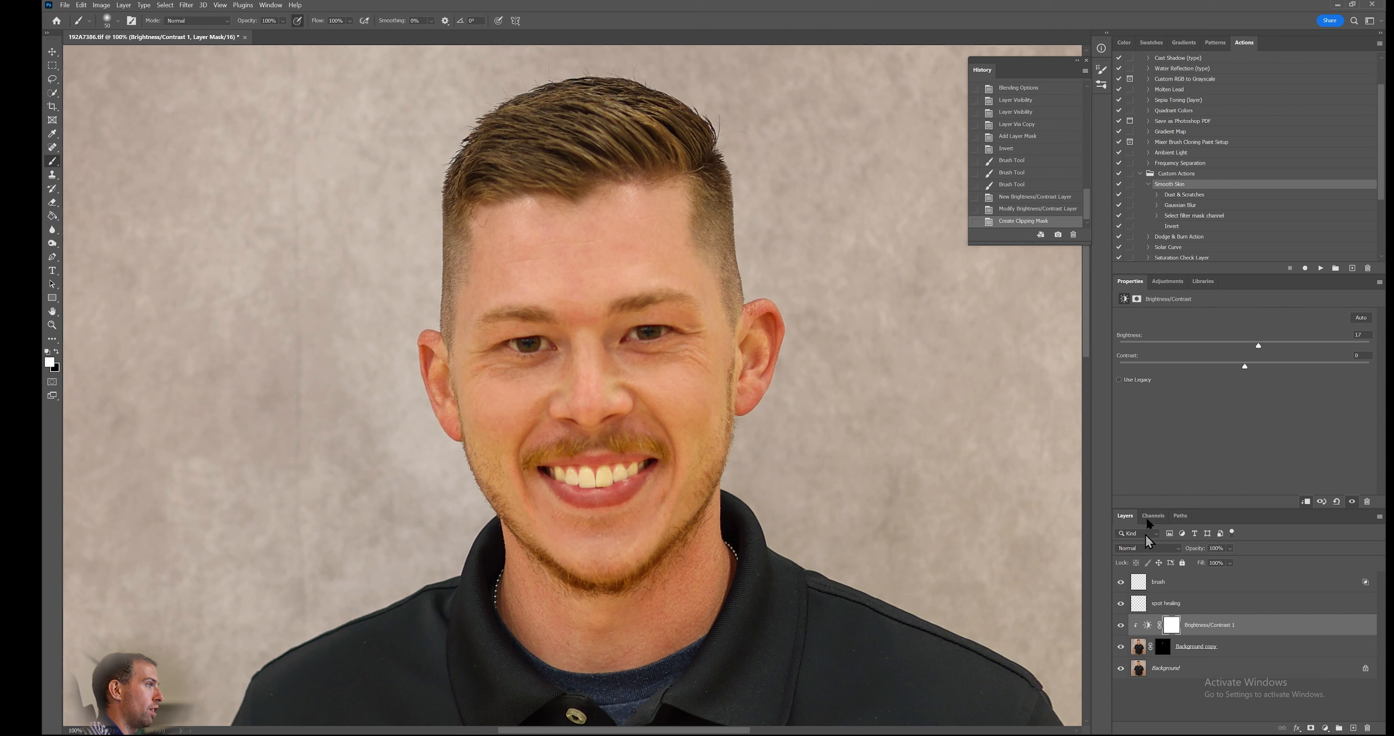
{"action": "mouse_move", "coordinate": [1259, 346]}
{"action": "left_mouse_down"}
{"action": "mouse_move", "coordinate": [1302, 346]}
{"action": "mouse_move", "coordinate": [1157, 349]}
{"action": "mouse_move", "coordinate": [1278, 359]}
{"action": "left_mouse_up"}
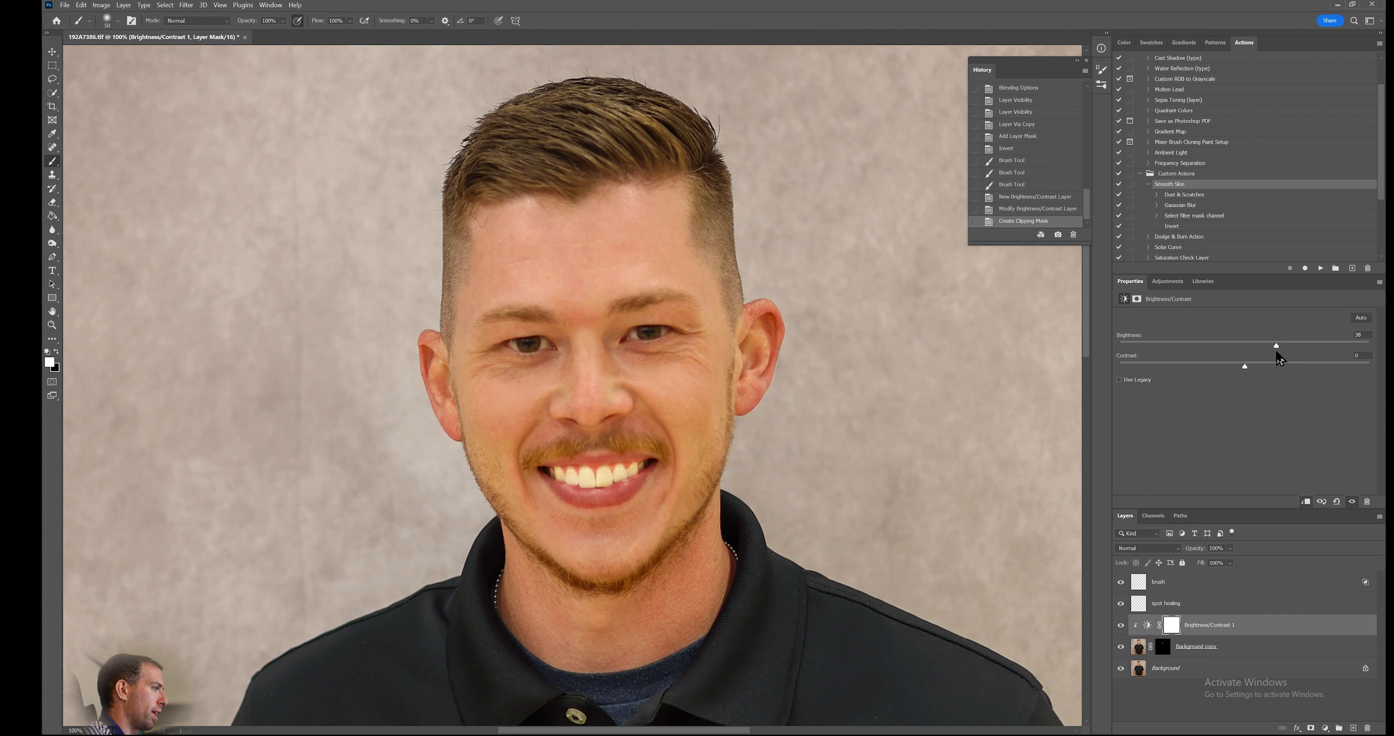
{"action": "left_click_drag", "start_coordinate": [1278, 358], "coordinate": [1275, 359]}
{"action": "left_click", "coordinate": [1121, 628]}
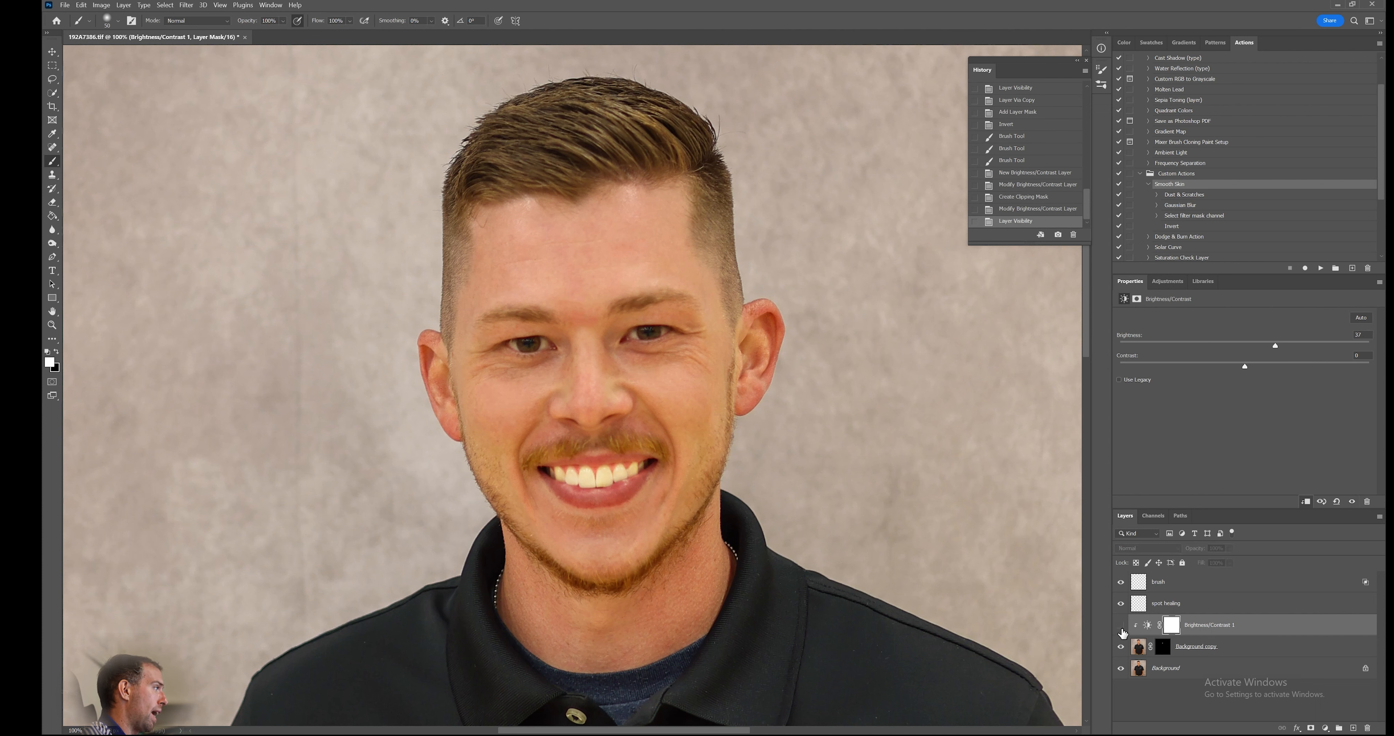
{"action": "left_click", "coordinate": [1120, 628]}
{"action": "left_click", "coordinate": [1121, 628]}
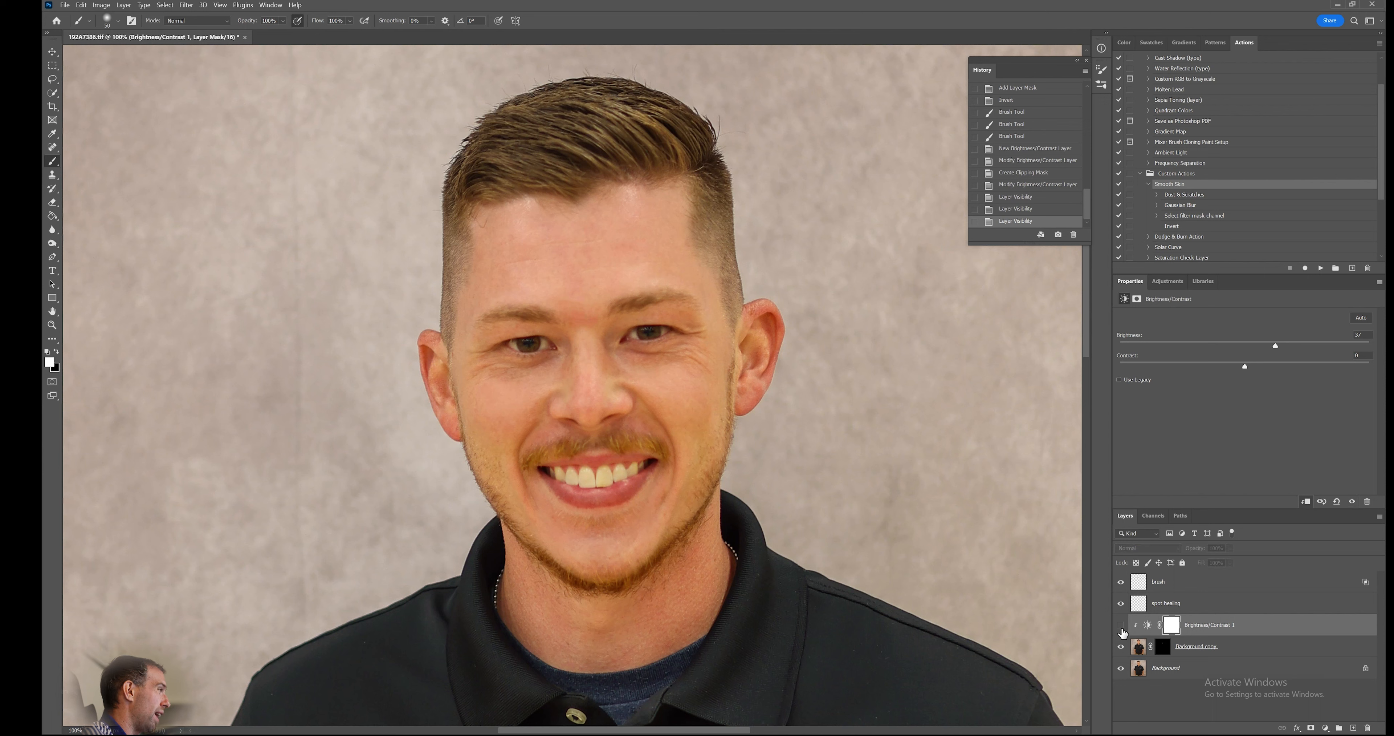
{"action": "left_click", "coordinate": [1121, 628]}
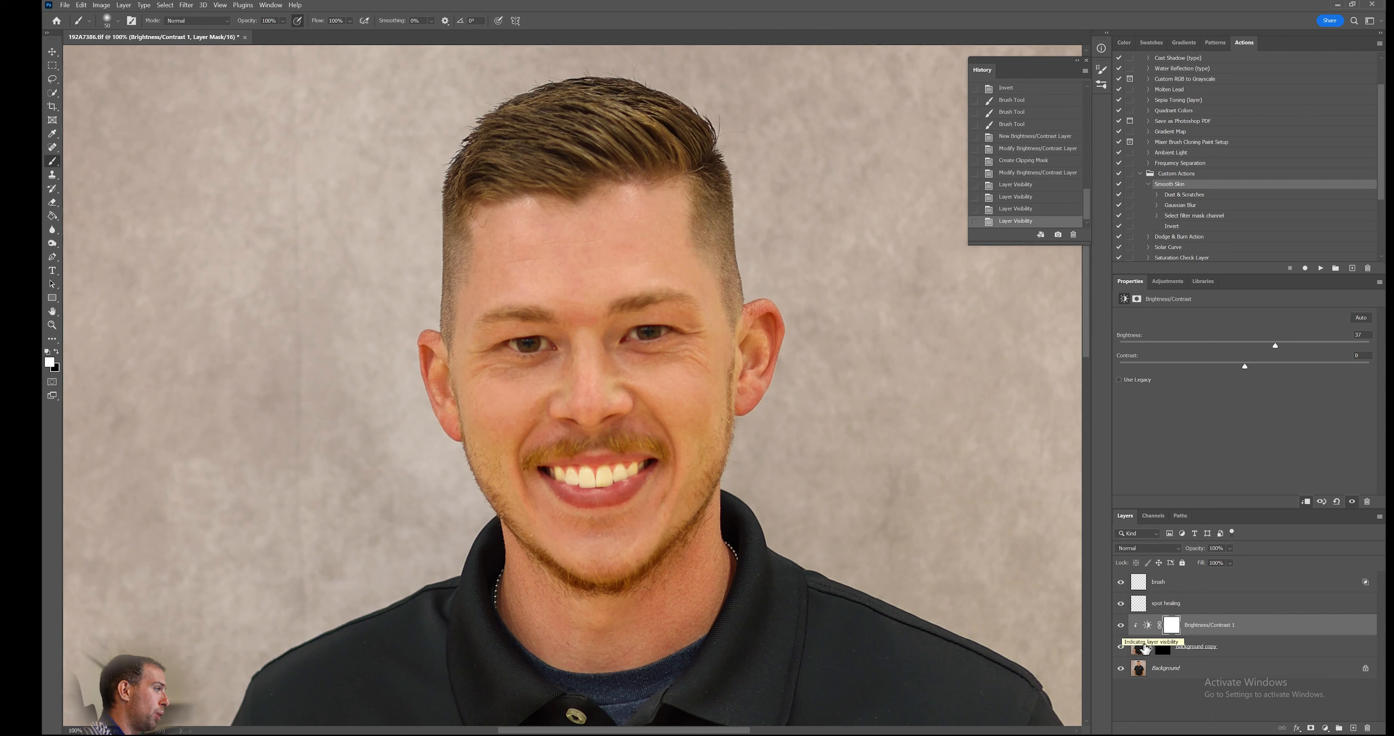
With the mask overlay displayed, paint black at both mouth corners on the Background copy's mask, and hide the overlay.
{"action": "left_click", "coordinate": [1164, 649]}
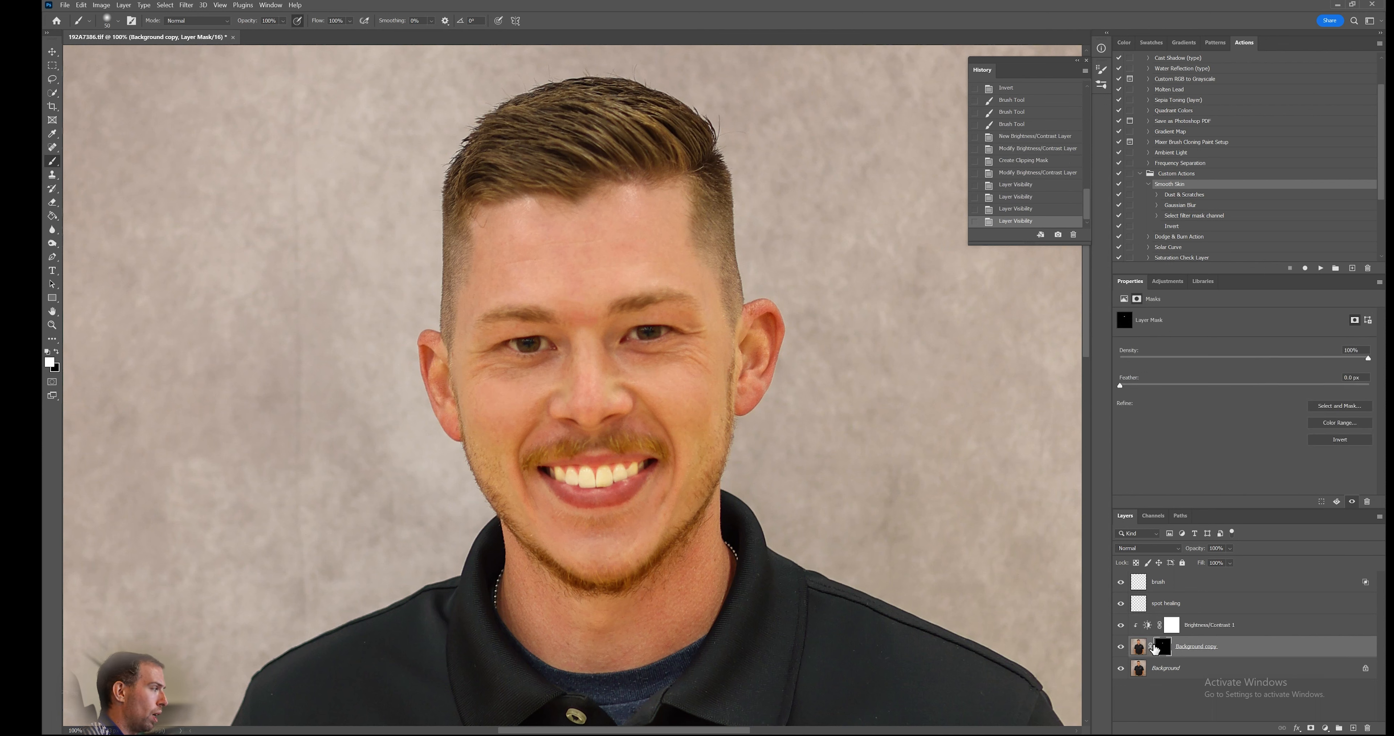
{"action": "key", "text": "backslash"}
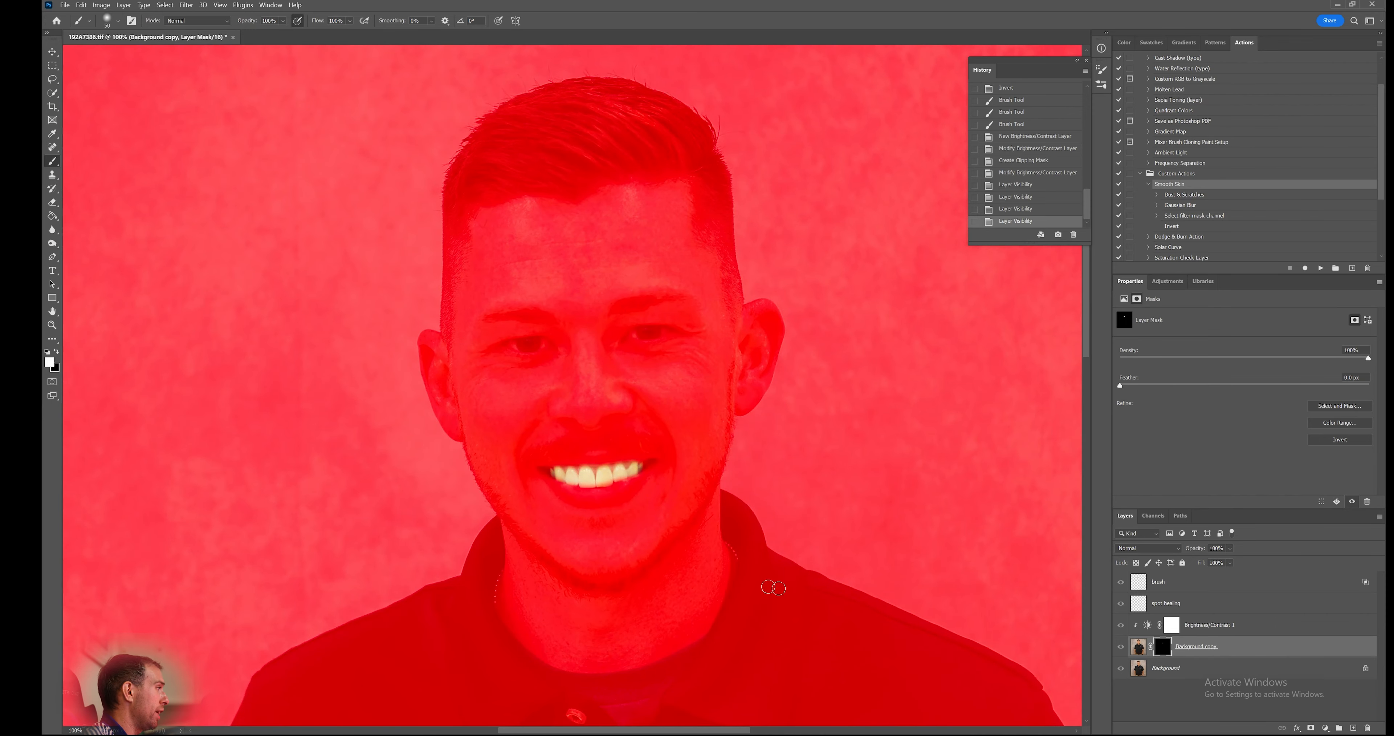
{"action": "key", "text": "x"}
{"action": "left_click_drag", "start_coordinate": [656, 468], "coordinate": [649, 465]}
{"action": "left_click_drag", "start_coordinate": [528, 479], "coordinate": [544, 466]}
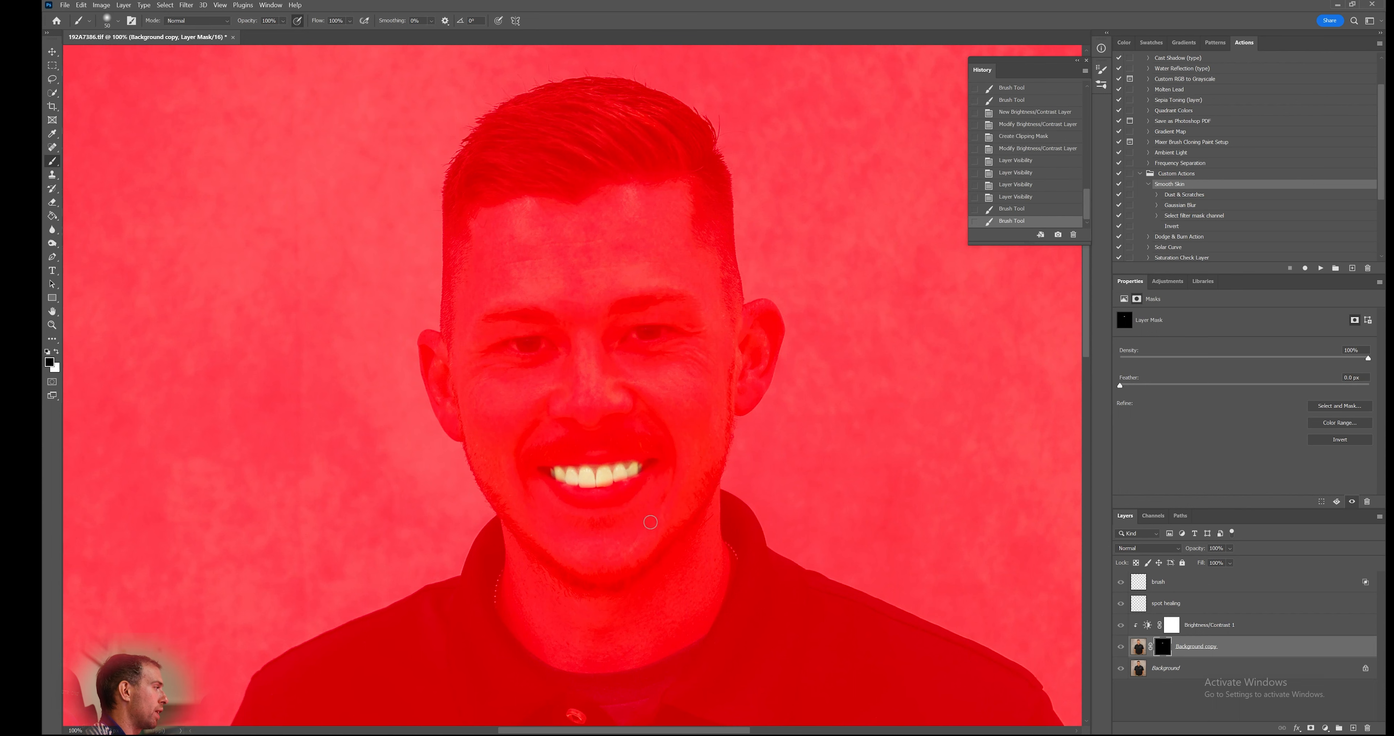
{"action": "key", "text": "backslash"}
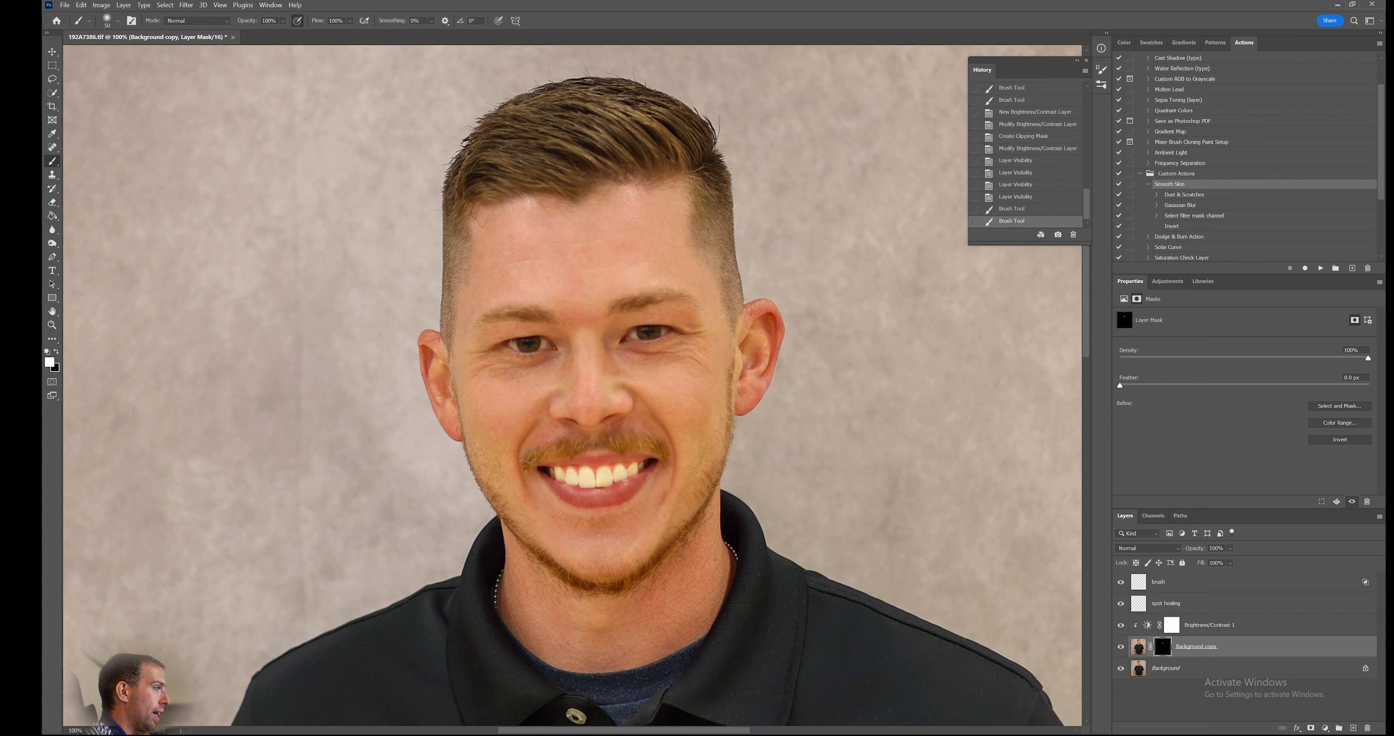
Set the Brightness/Contrast adjustment layer's contrast to -7.
{"action": "left_click", "coordinate": [1260, 629]}
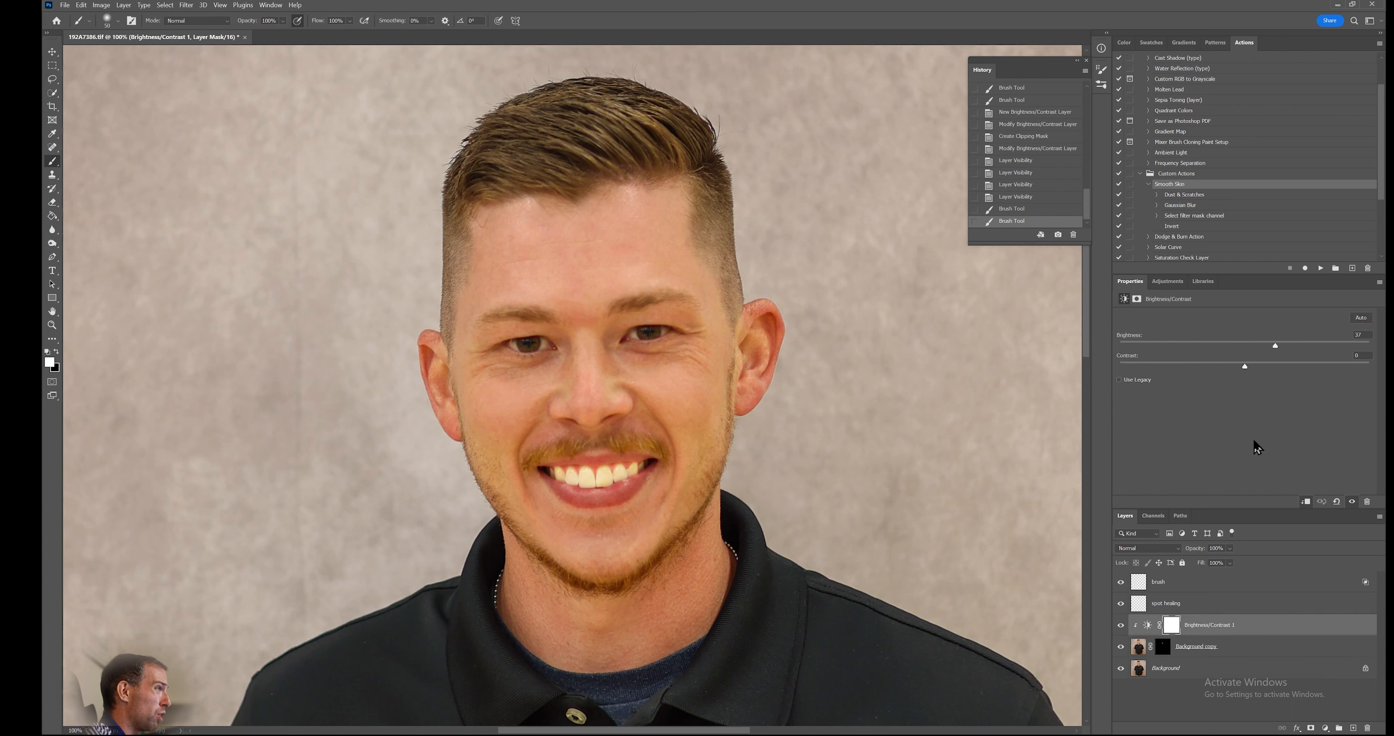
{"action": "left_click_drag", "start_coordinate": [1319, 373], "coordinate": [1229, 378]}
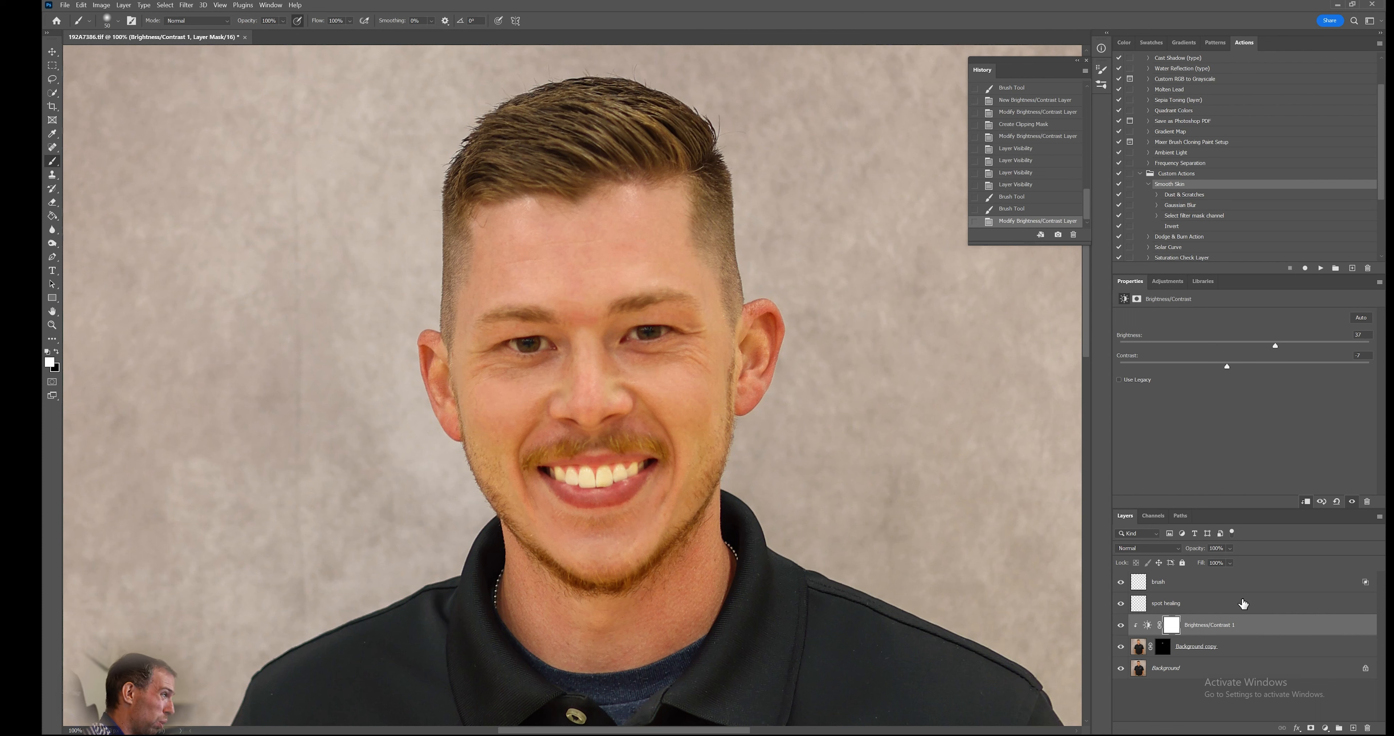
Duplicate the original Background layer.
{"action": "left_click", "coordinate": [1191, 669]}
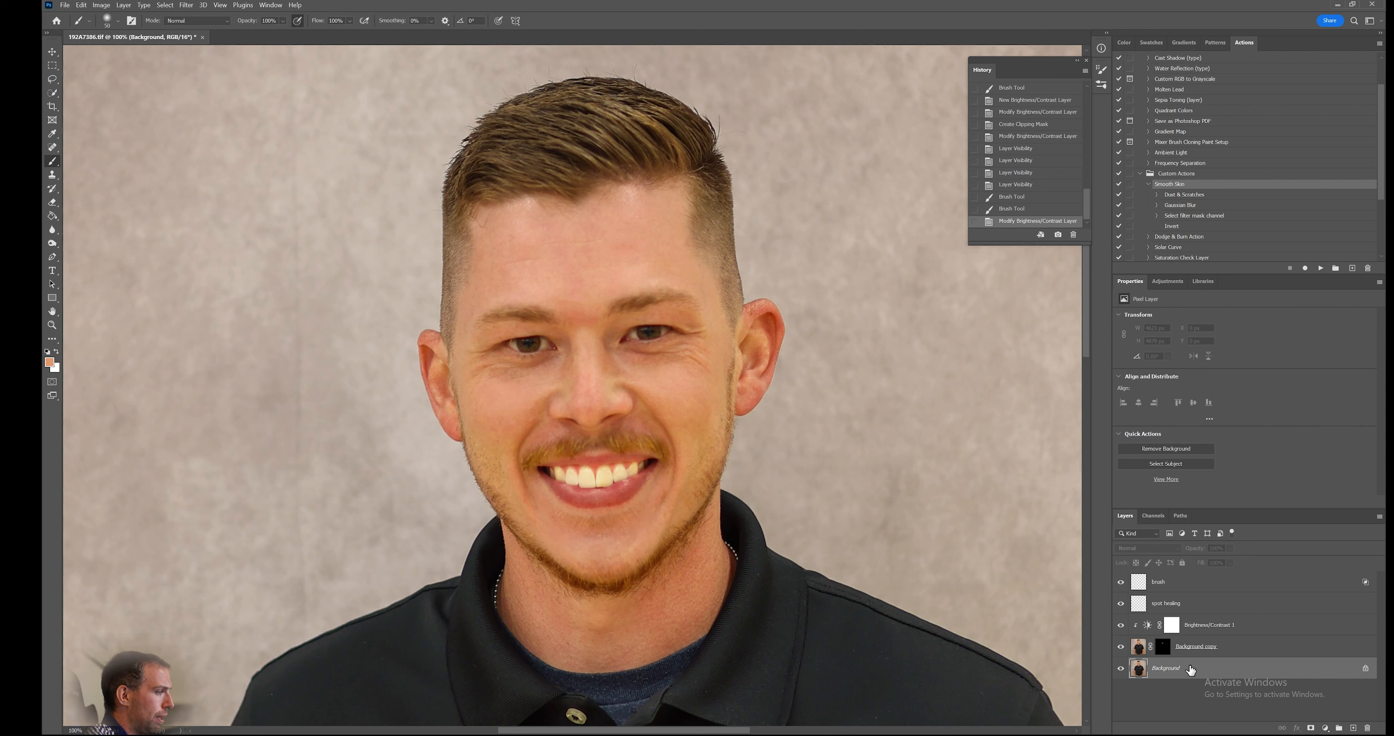
{"action": "key", "text": "ctrl+j"}
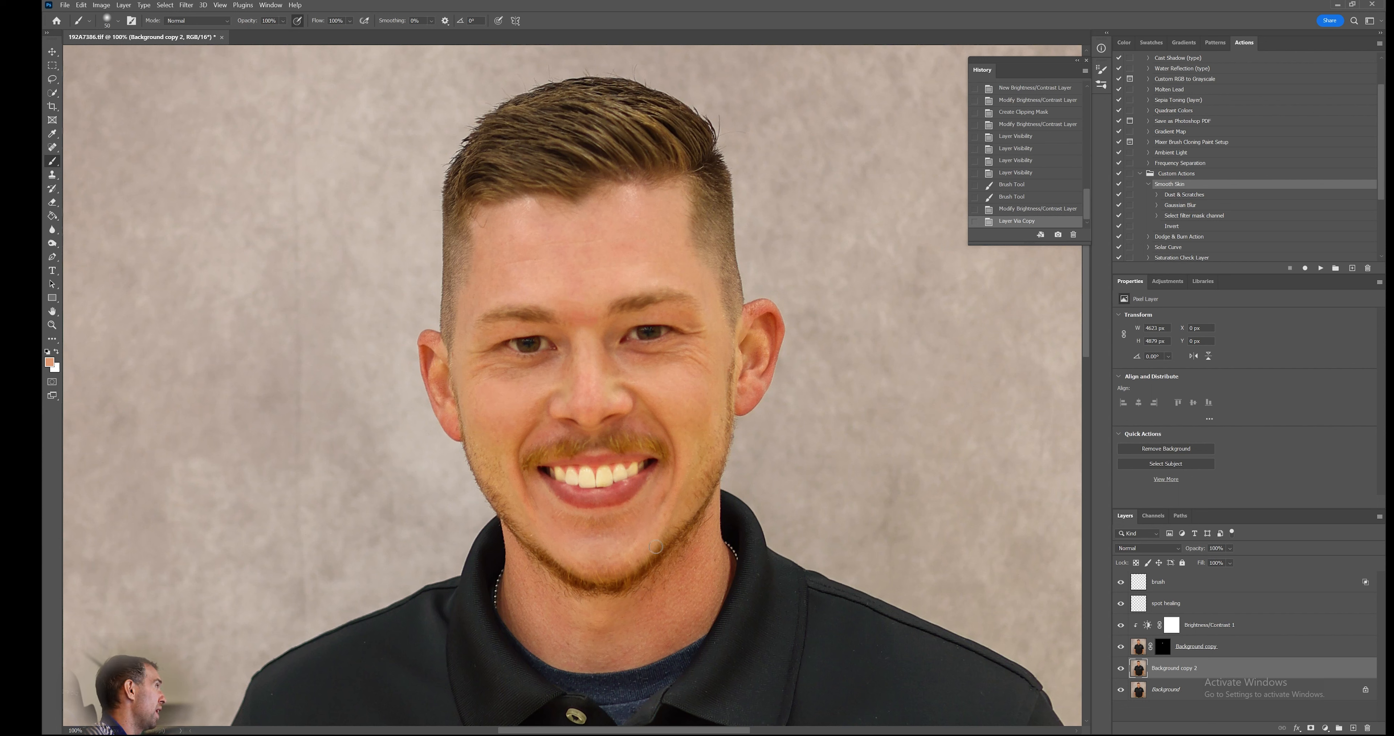
Patch the smile lines on both sides of the mouth using nearby cheek skin, and compare with the layer hidden and shown.
{"action": "left_click", "coordinate": [50, 147]}
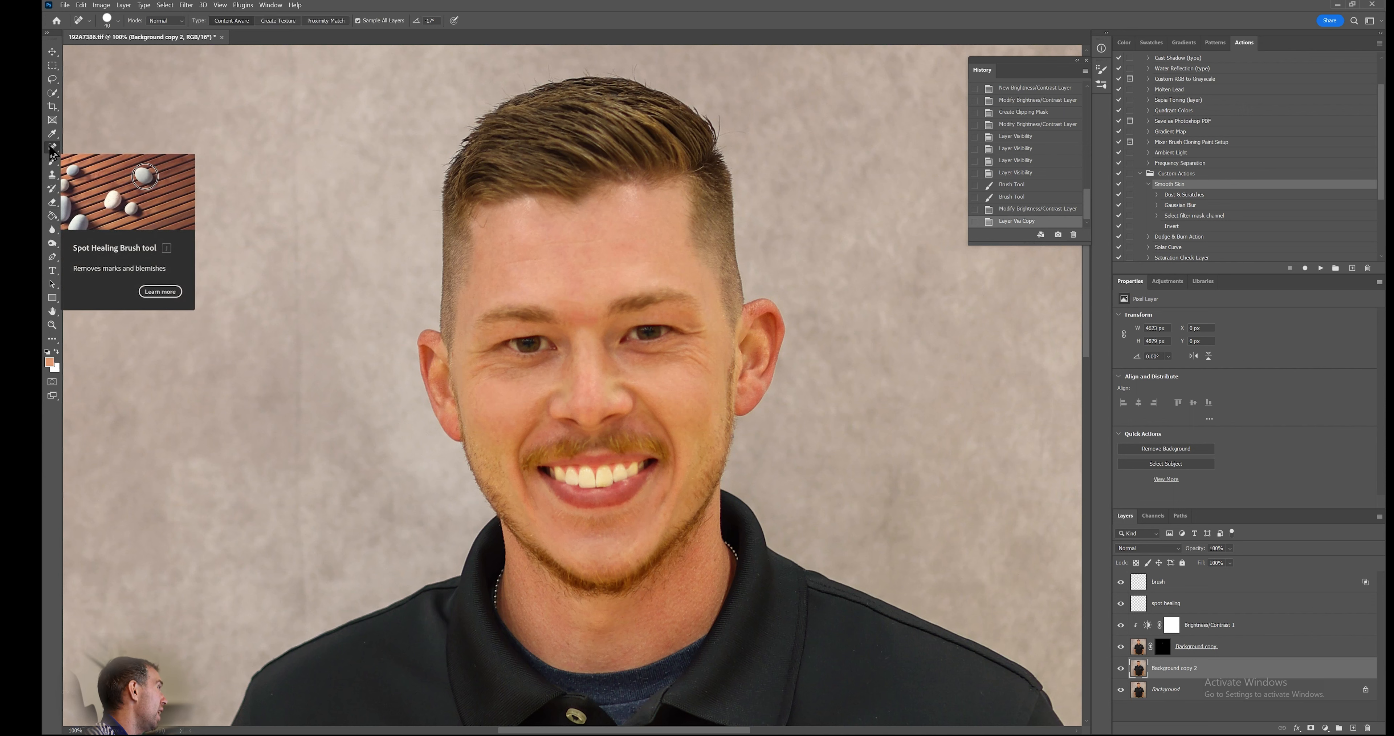
{"action": "right_click", "coordinate": [51, 148]}
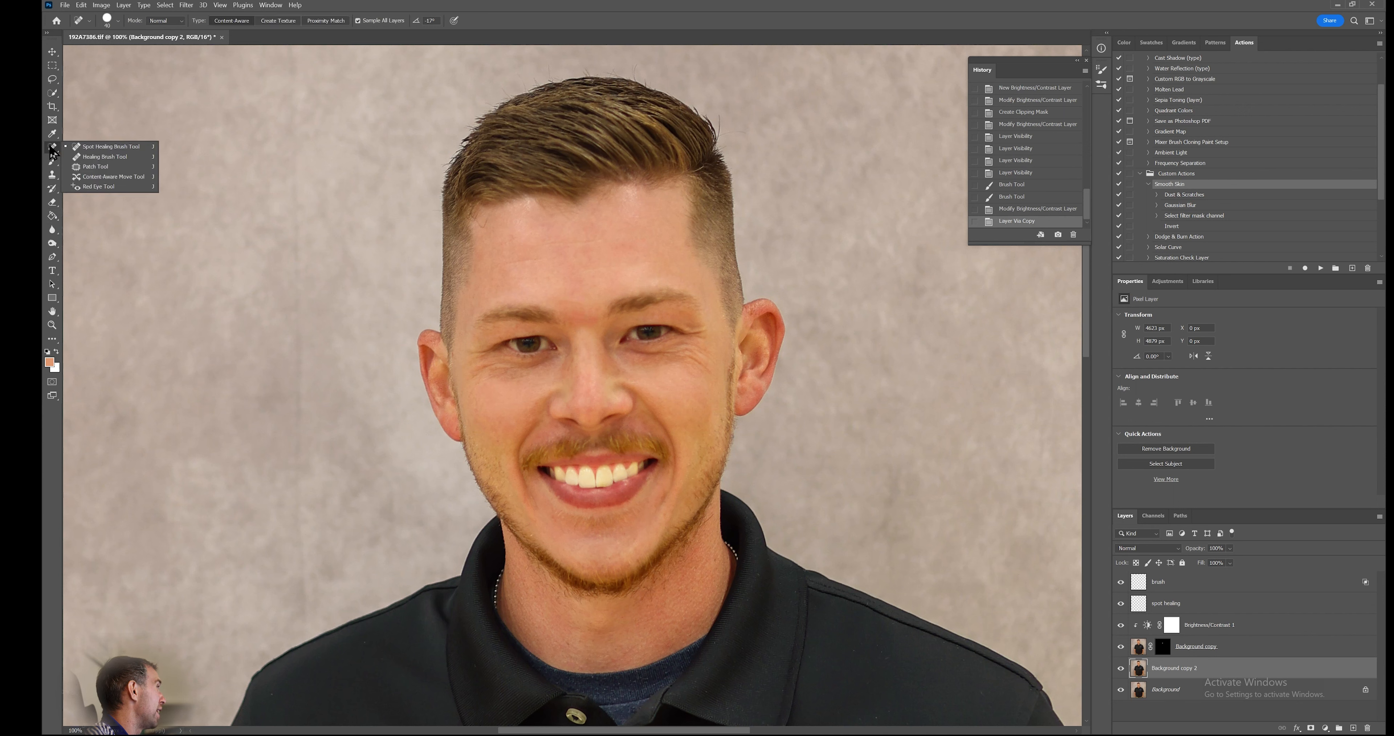
{"action": "left_click", "coordinate": [126, 169]}
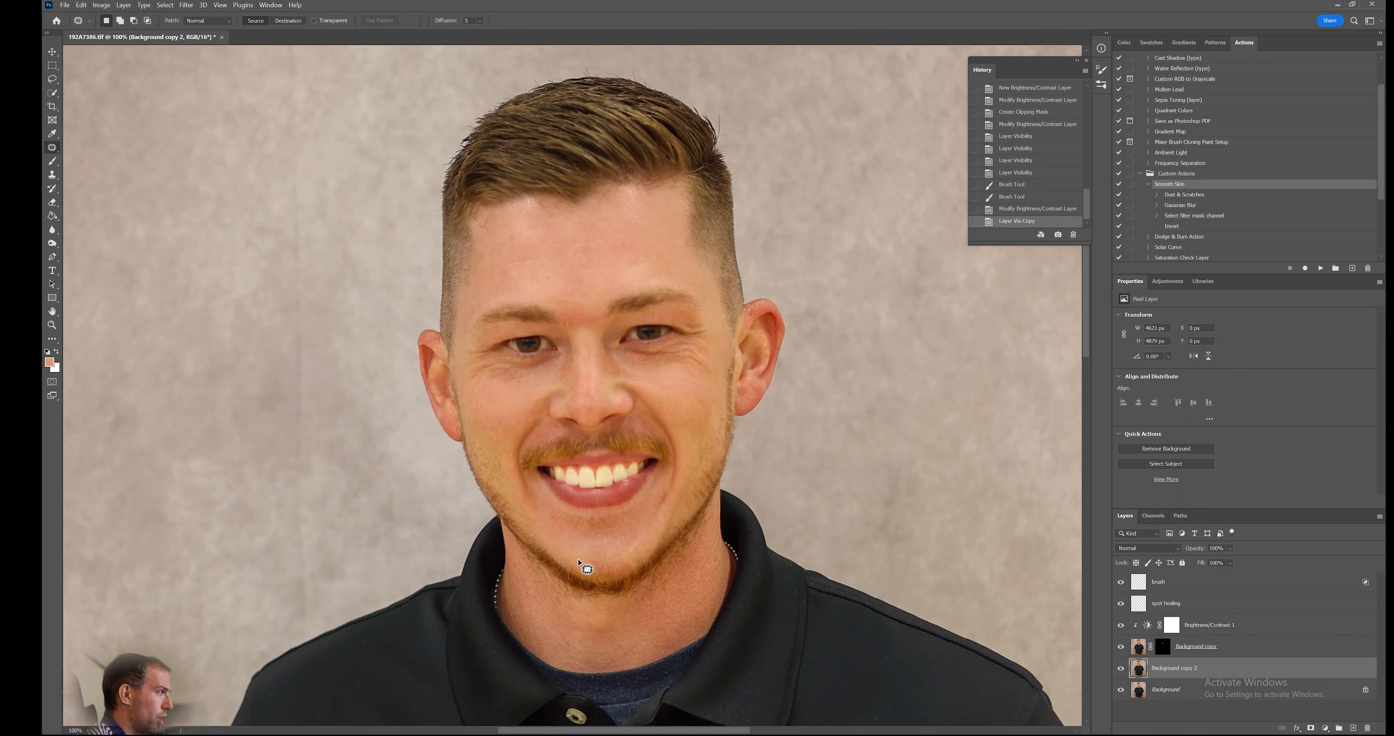
{"action": "key", "text": "ctrl+plus"}
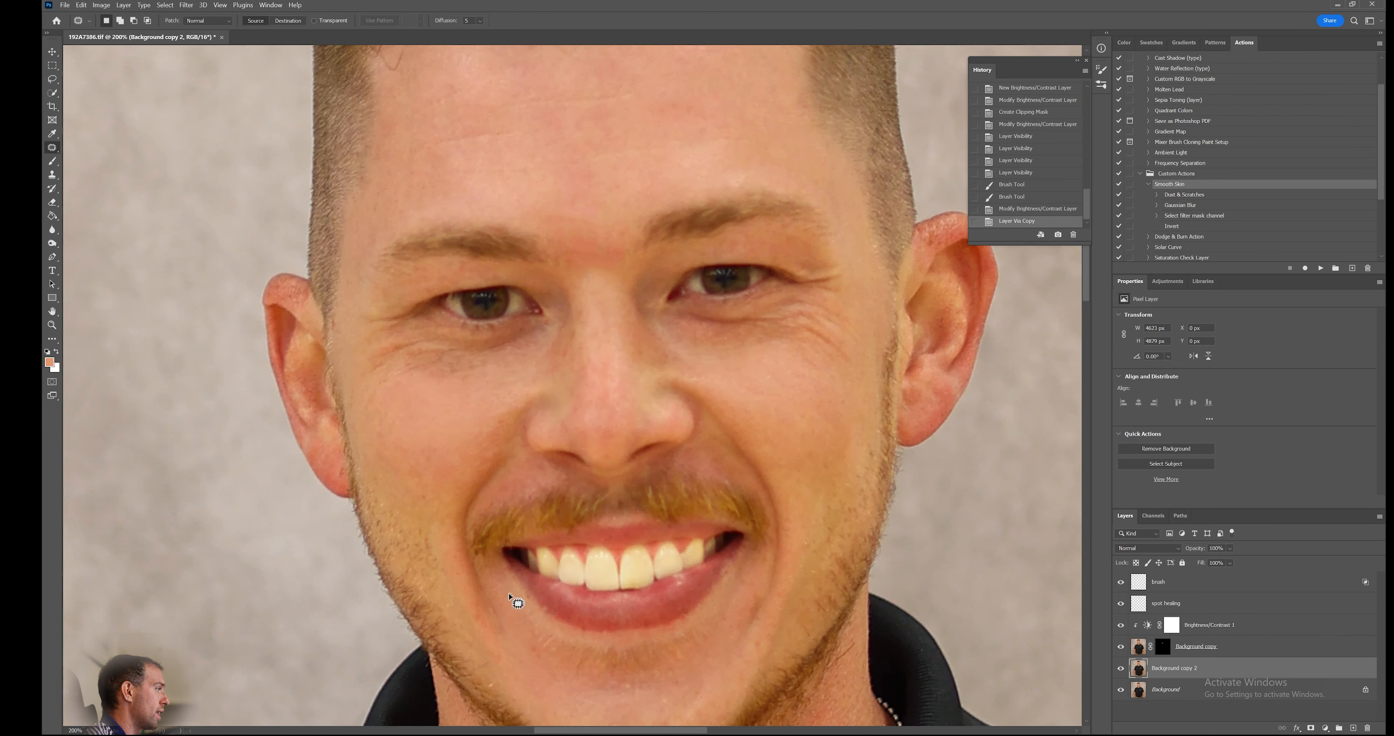
{"action": "mouse_move", "coordinate": [490, 591]}
{"action": "left_mouse_down"}
{"action": "mouse_move", "coordinate": [472, 522]}
{"action": "mouse_move", "coordinate": [516, 466]}
{"action": "mouse_move", "coordinate": [464, 506]}
{"action": "mouse_move", "coordinate": [458, 553]}
{"action": "mouse_move", "coordinate": [493, 627]}
{"action": "mouse_move", "coordinate": [503, 612]}
{"action": "mouse_move", "coordinate": [491, 587]}
{"action": "mouse_move", "coordinate": [492, 606]}
{"action": "mouse_move", "coordinate": [466, 599]}
{"action": "left_mouse_up"}
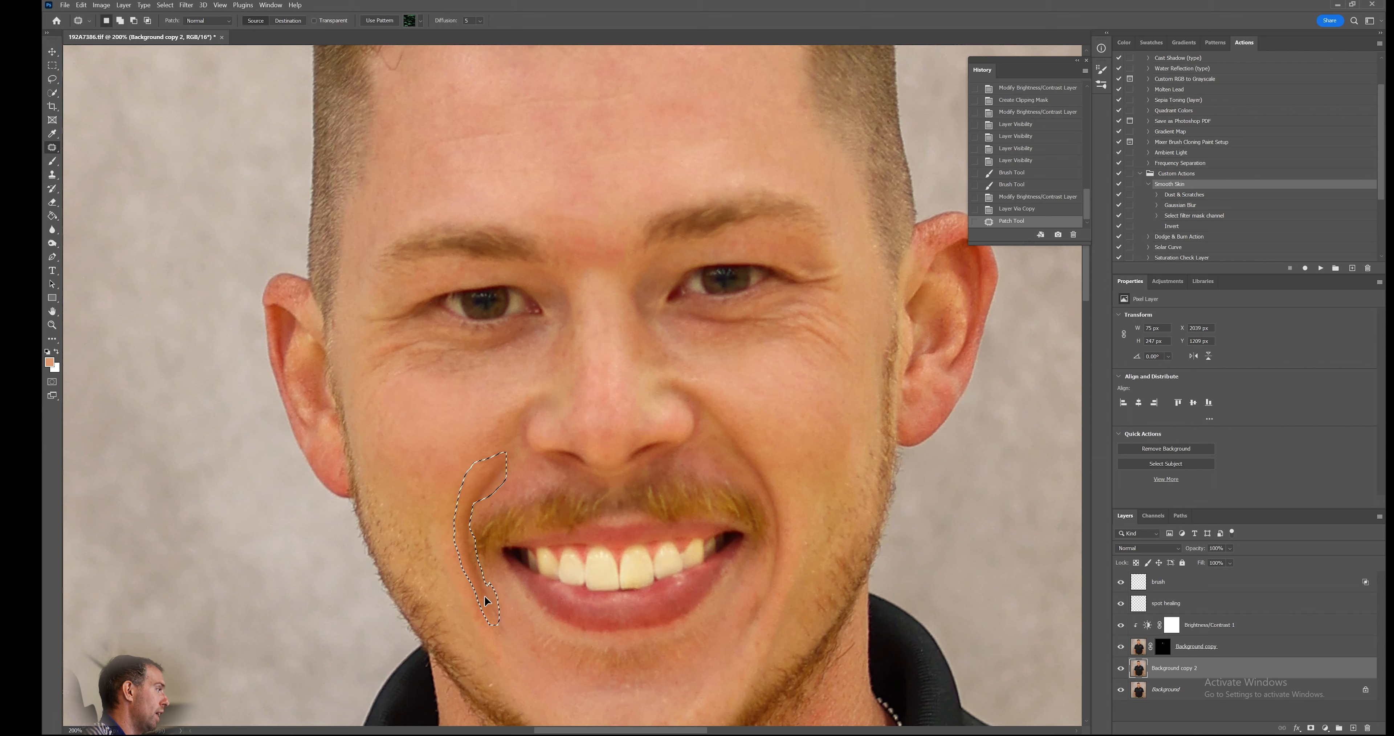
{"action": "left_click_drag", "start_coordinate": [485, 595], "coordinate": [465, 595]}
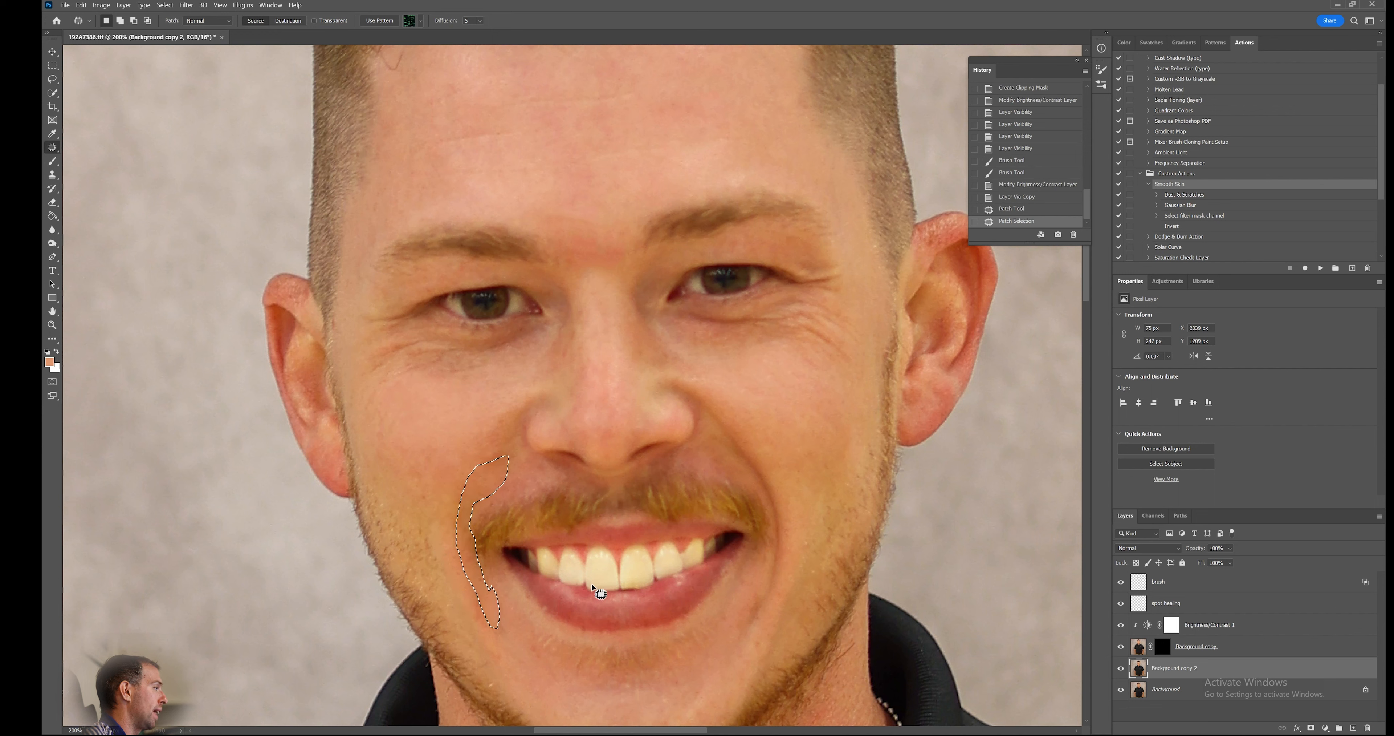
{"action": "mouse_move", "coordinate": [745, 614]}
{"action": "left_mouse_down"}
{"action": "mouse_move", "coordinate": [774, 537]}
{"action": "mouse_move", "coordinate": [725, 433]}
{"action": "mouse_move", "coordinate": [754, 446]}
{"action": "mouse_move", "coordinate": [782, 519]}
{"action": "mouse_move", "coordinate": [780, 565]}
{"action": "mouse_move", "coordinate": [746, 617]}
{"action": "mouse_move", "coordinate": [765, 579]}
{"action": "mouse_move", "coordinate": [800, 574]}
{"action": "left_mouse_up"}
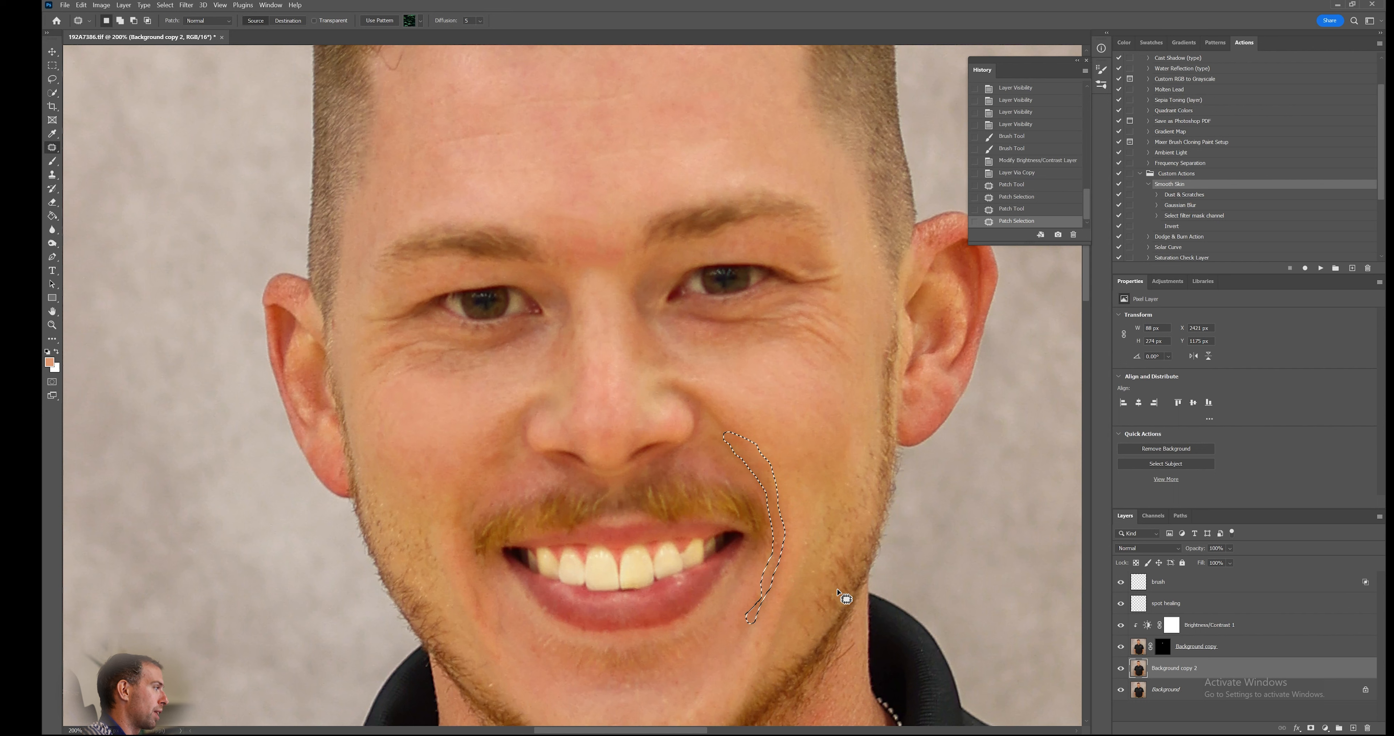
{"action": "key", "text": "ctrl+d"}
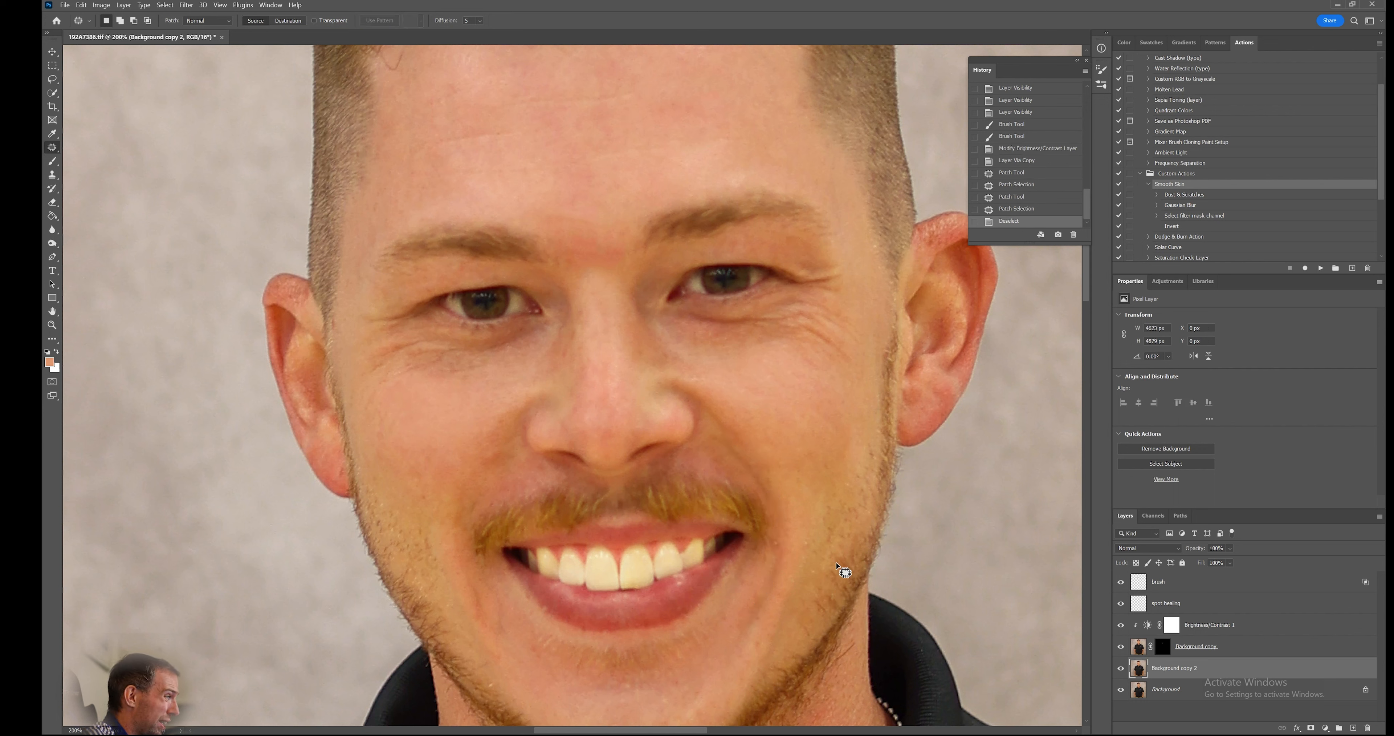
{"action": "left_click", "coordinate": [1121, 668]}
{"action": "left_click", "coordinate": [1120, 668]}
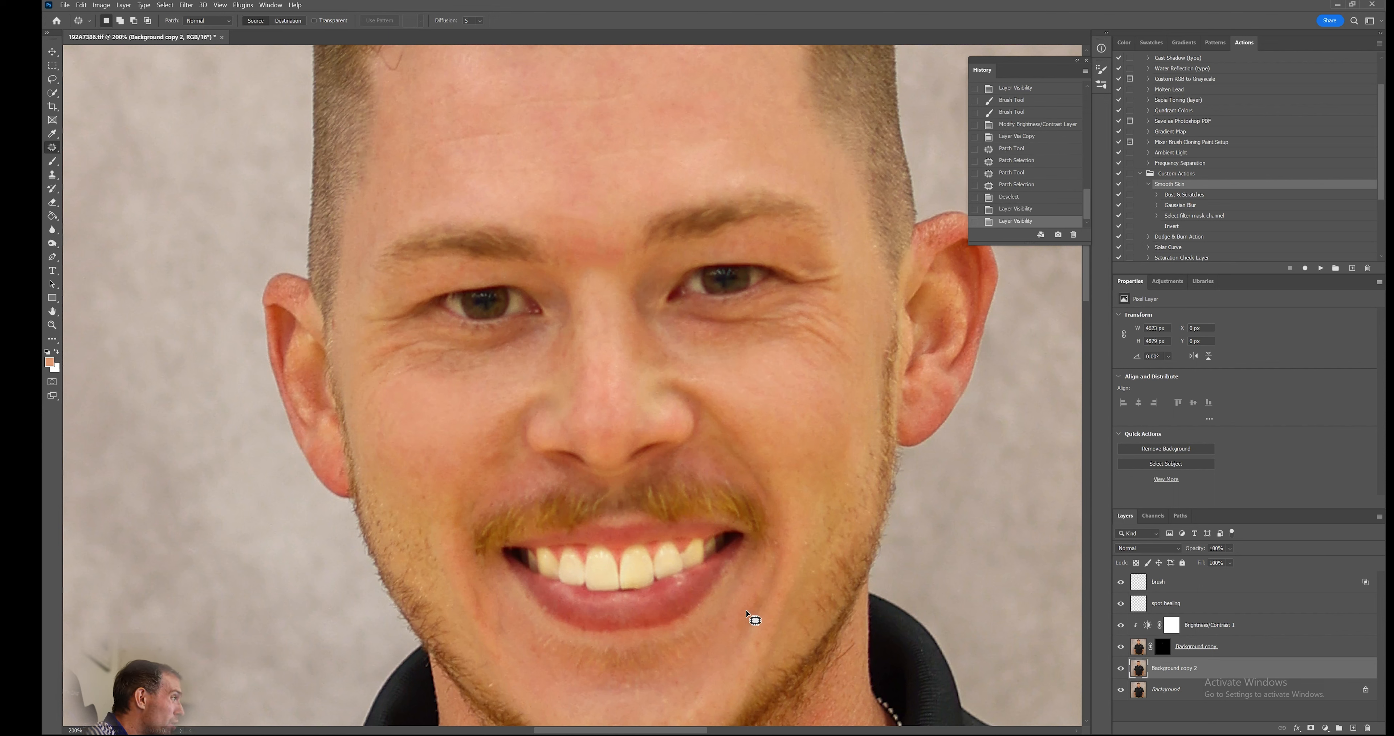
Patch the smile line on the image's right side again with adjacent cheek skin, deselect, and compare before and after.
{"action": "mouse_move", "coordinate": [743, 618]}
{"action": "left_mouse_down"}
{"action": "mouse_move", "coordinate": [767, 522]}
{"action": "mouse_move", "coordinate": [723, 433]}
{"action": "mouse_move", "coordinate": [754, 461]}
{"action": "mouse_move", "coordinate": [777, 540]}
{"action": "mouse_move", "coordinate": [781, 524]}
{"action": "mouse_move", "coordinate": [770, 603]}
{"action": "mouse_move", "coordinate": [738, 615]}
{"action": "mouse_move", "coordinate": [773, 539]}
{"action": "mouse_move", "coordinate": [726, 445]}
{"action": "mouse_move", "coordinate": [759, 460]}
{"action": "mouse_move", "coordinate": [781, 511]}
{"action": "mouse_move", "coordinate": [763, 610]}
{"action": "mouse_move", "coordinate": [737, 631]}
{"action": "mouse_move", "coordinate": [751, 596]}
{"action": "mouse_move", "coordinate": [781, 614]}
{"action": "left_mouse_up"}
{"action": "key", "text": "ctrl+d"}
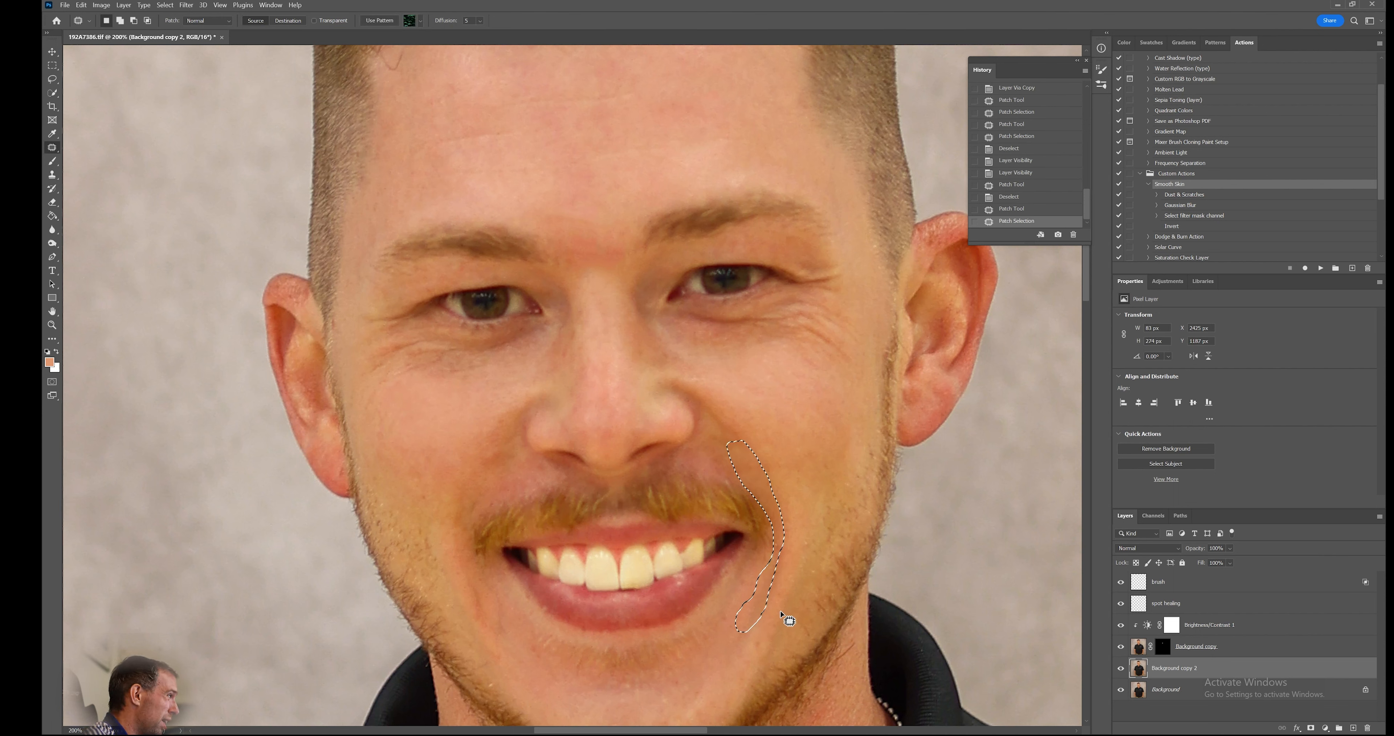
{"action": "key", "text": "ctrl+d"}
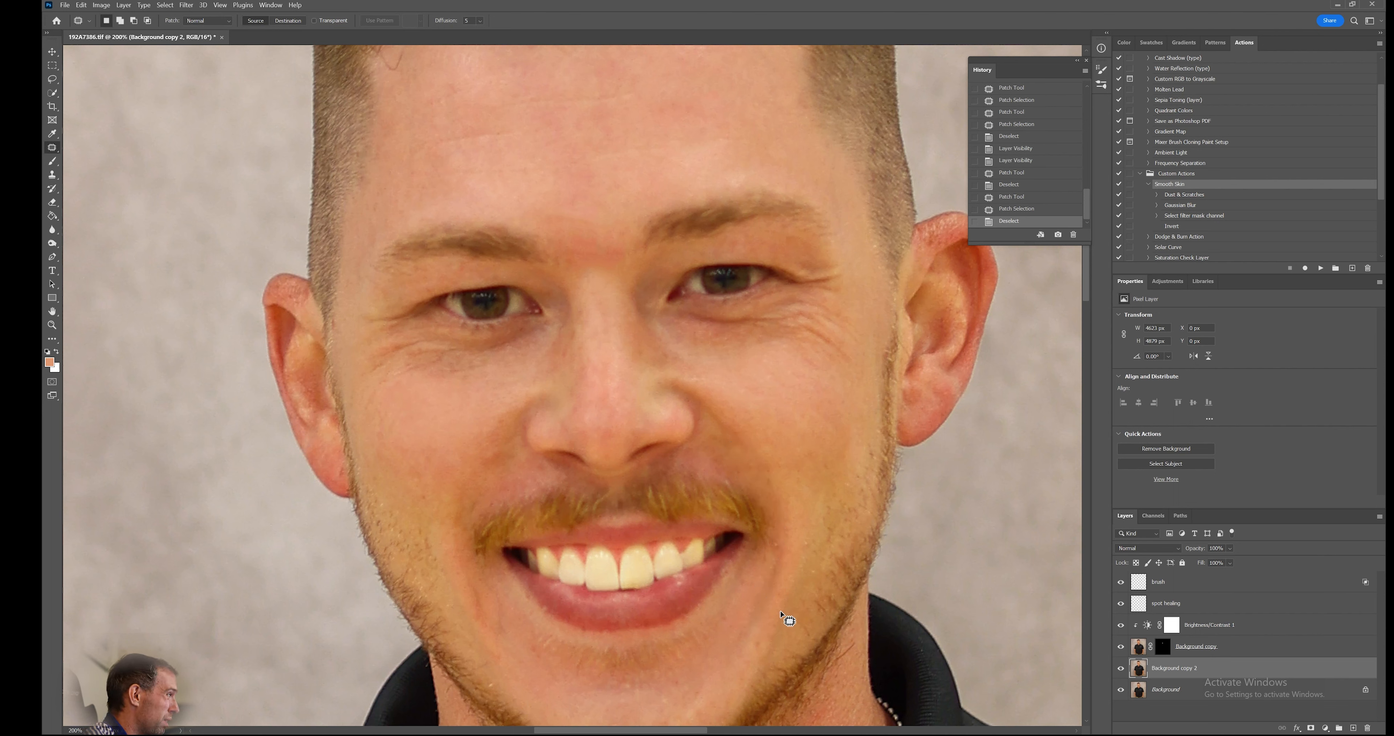
{"action": "left_click", "coordinate": [1122, 669]}
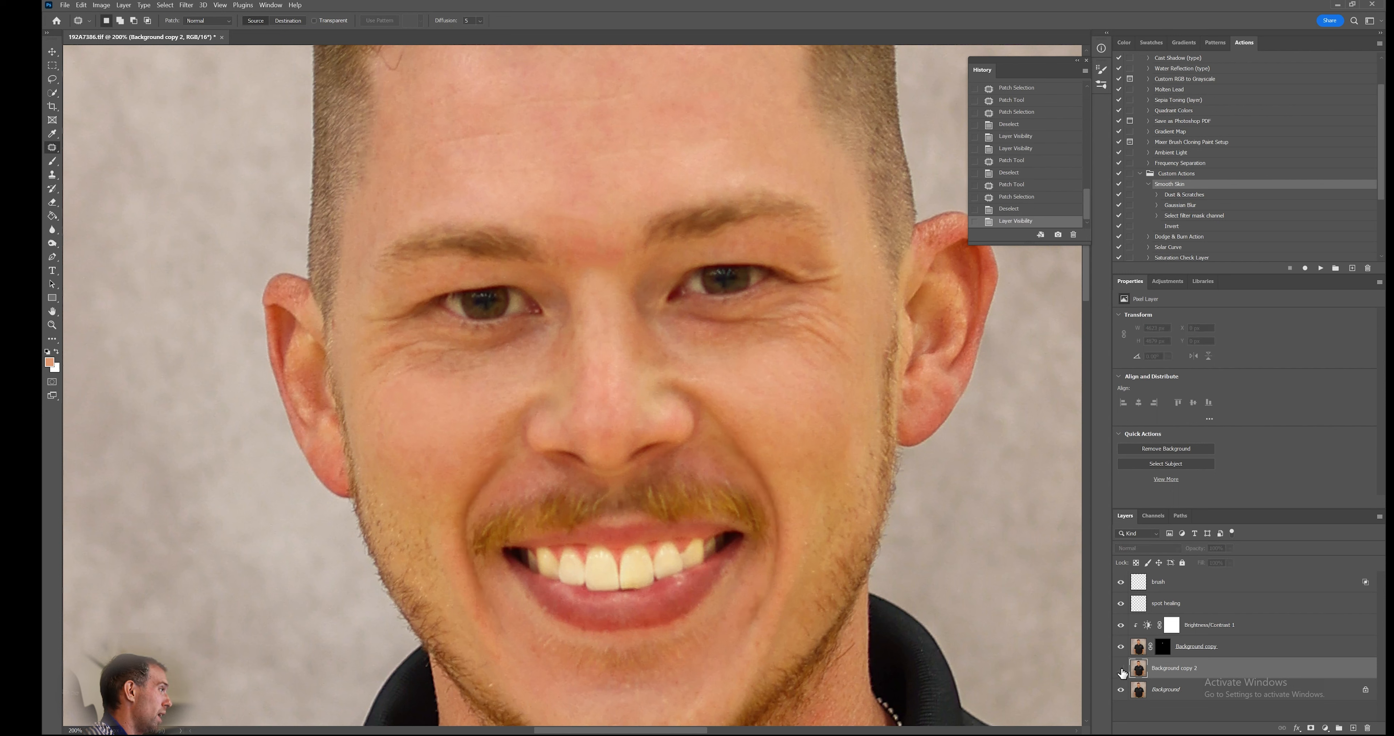
{"action": "left_click", "coordinate": [1122, 669]}
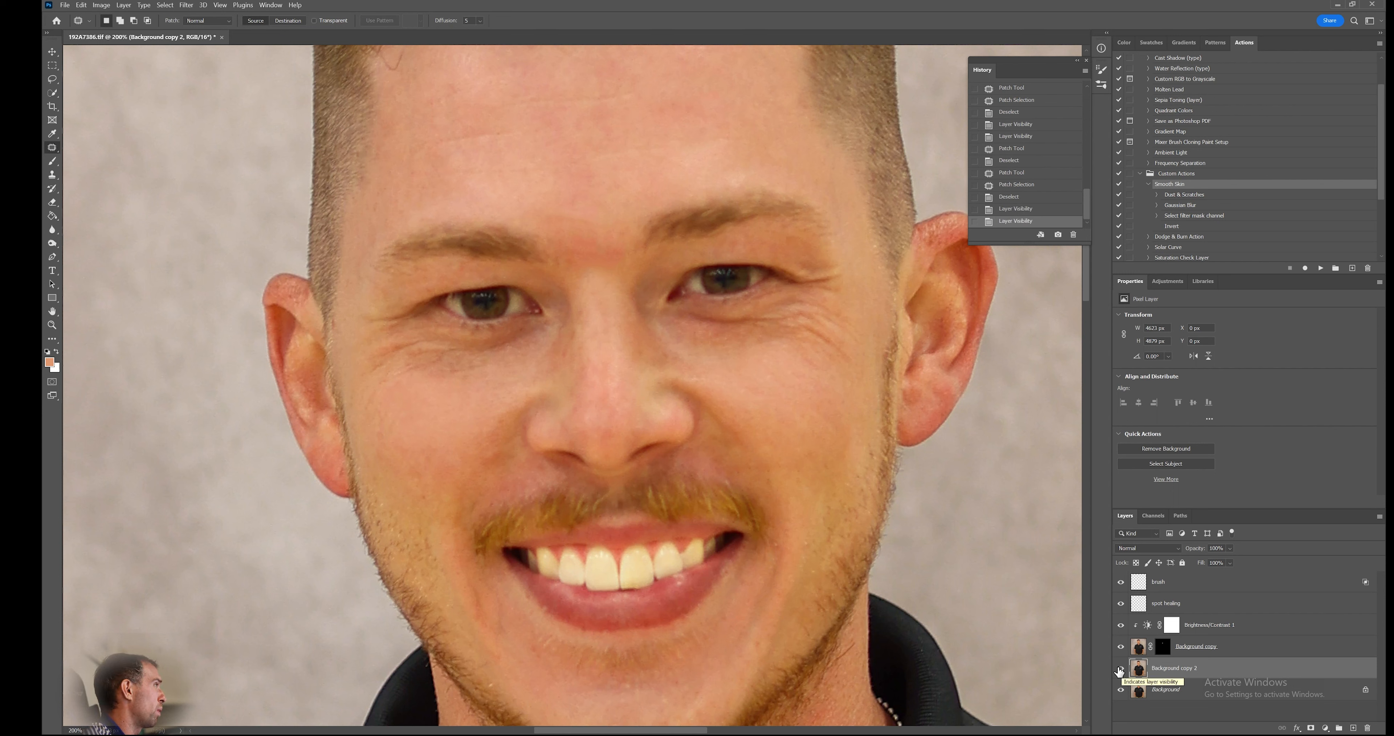
Blend the remaining smile-line traces on both sides of the mouth with the Spot Healing Brush.
{"action": "right_click", "coordinate": [53, 148]}
{"action": "left_click", "coordinate": [95, 144]}
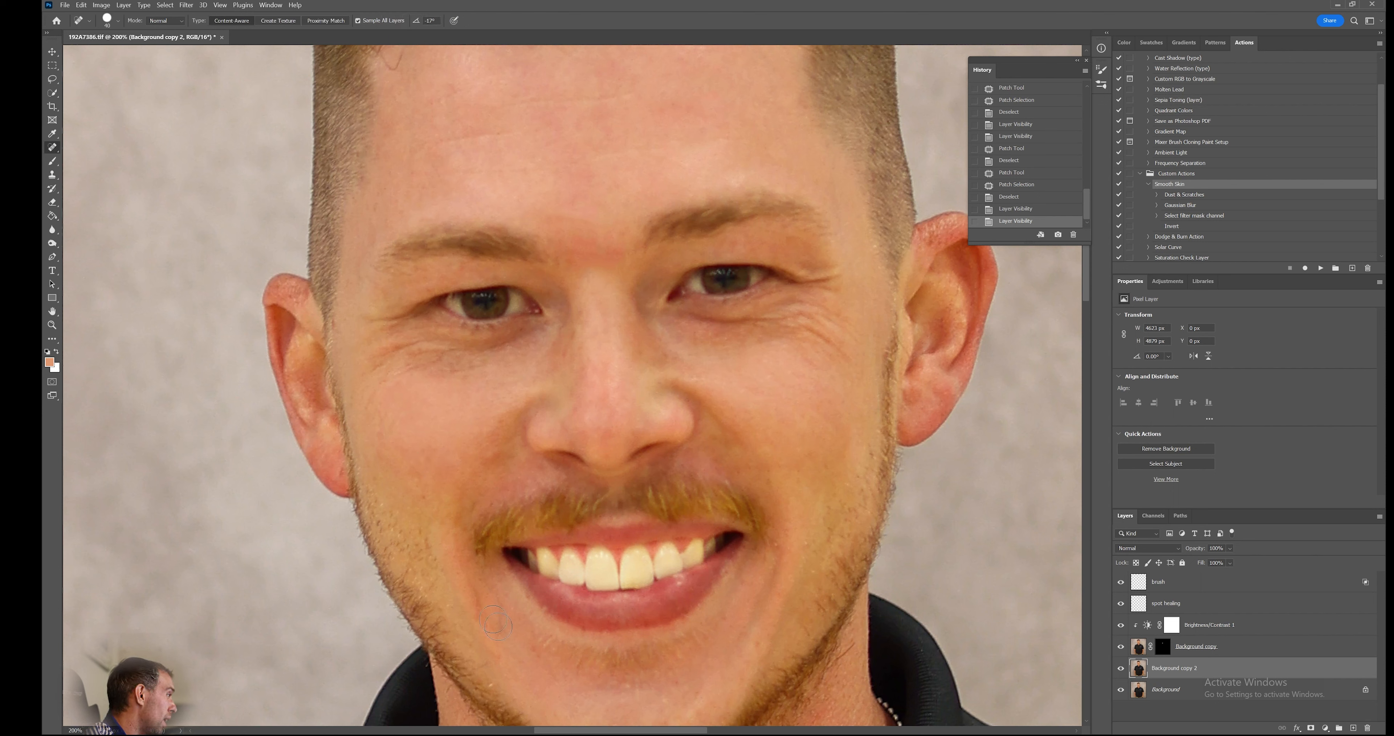
{"action": "left_click_drag", "start_coordinate": [471, 599], "coordinate": [490, 620]}
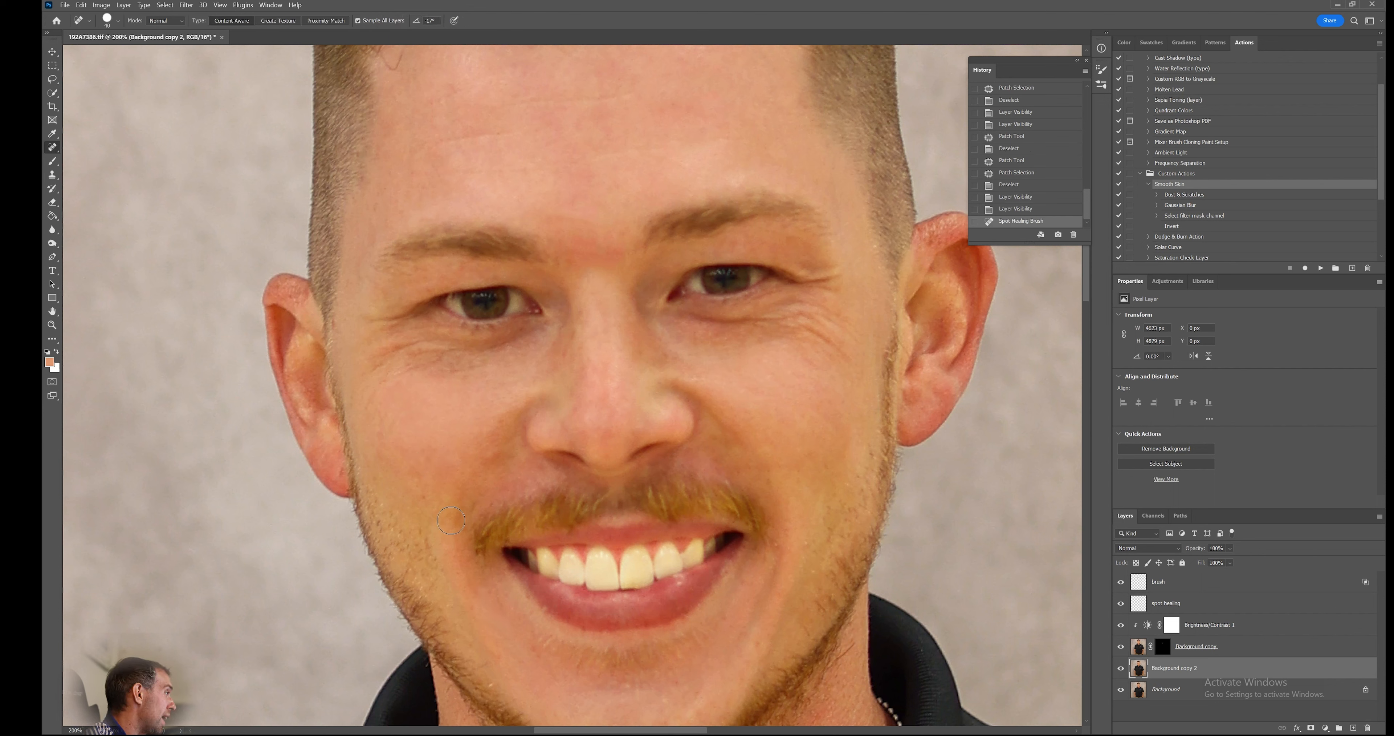
{"action": "left_click", "coordinate": [453, 505]}
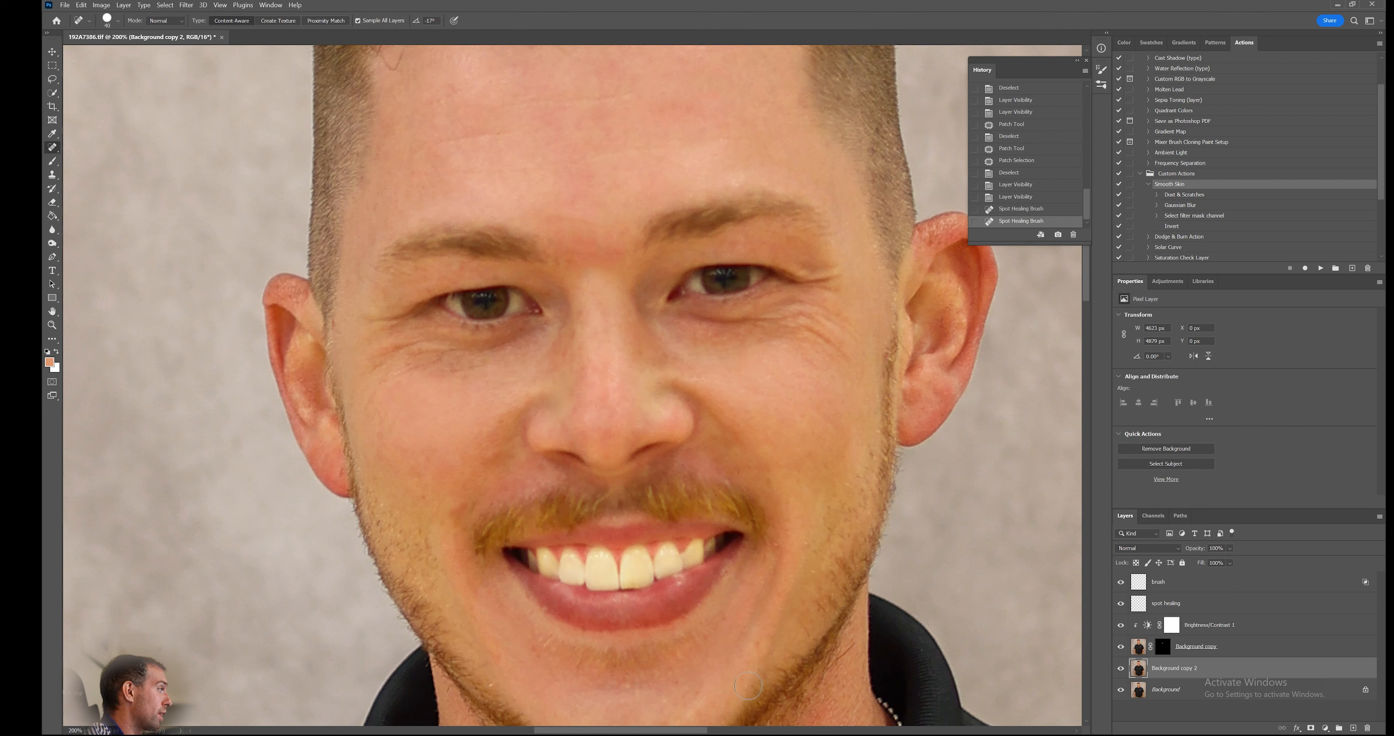
{"action": "left_click", "coordinate": [734, 655]}
{"action": "left_click", "coordinate": [760, 608]}
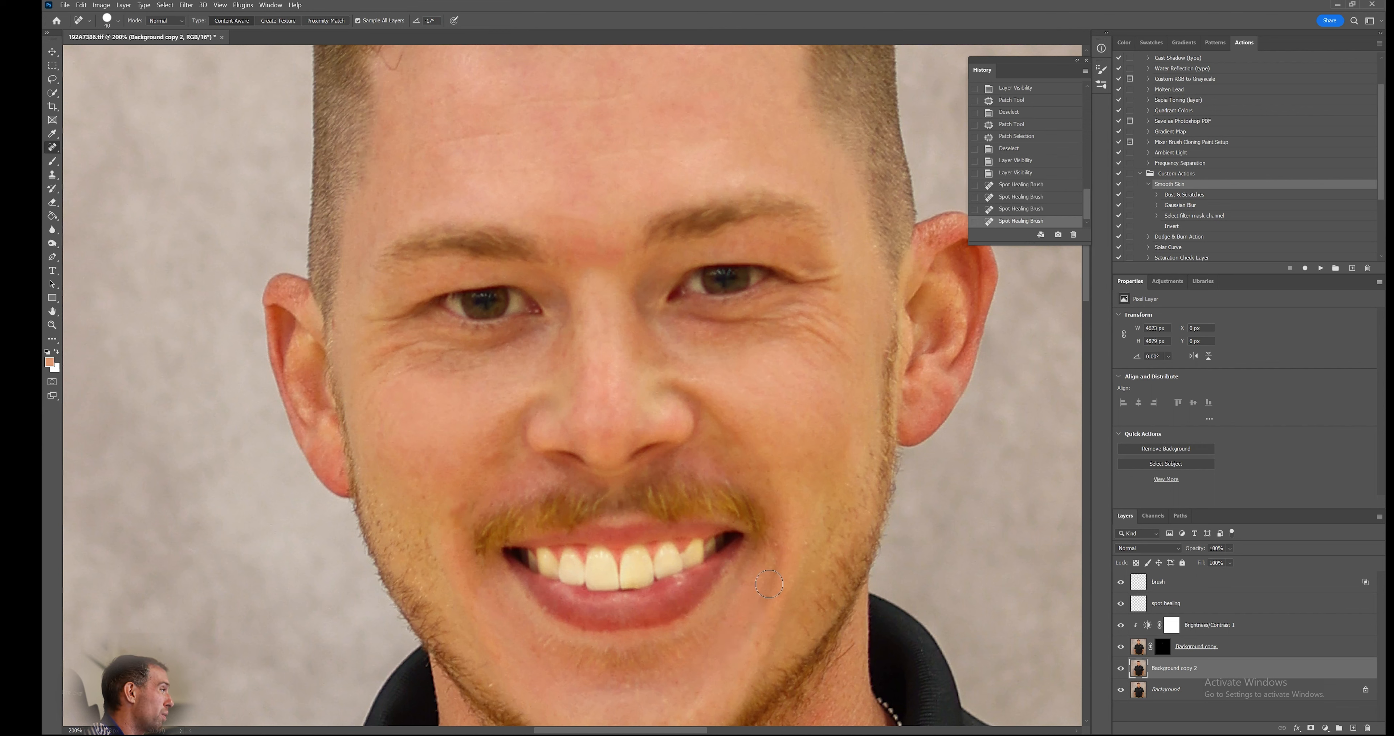
{"action": "left_click", "coordinate": [769, 569]}
{"action": "left_click", "coordinate": [768, 594]}
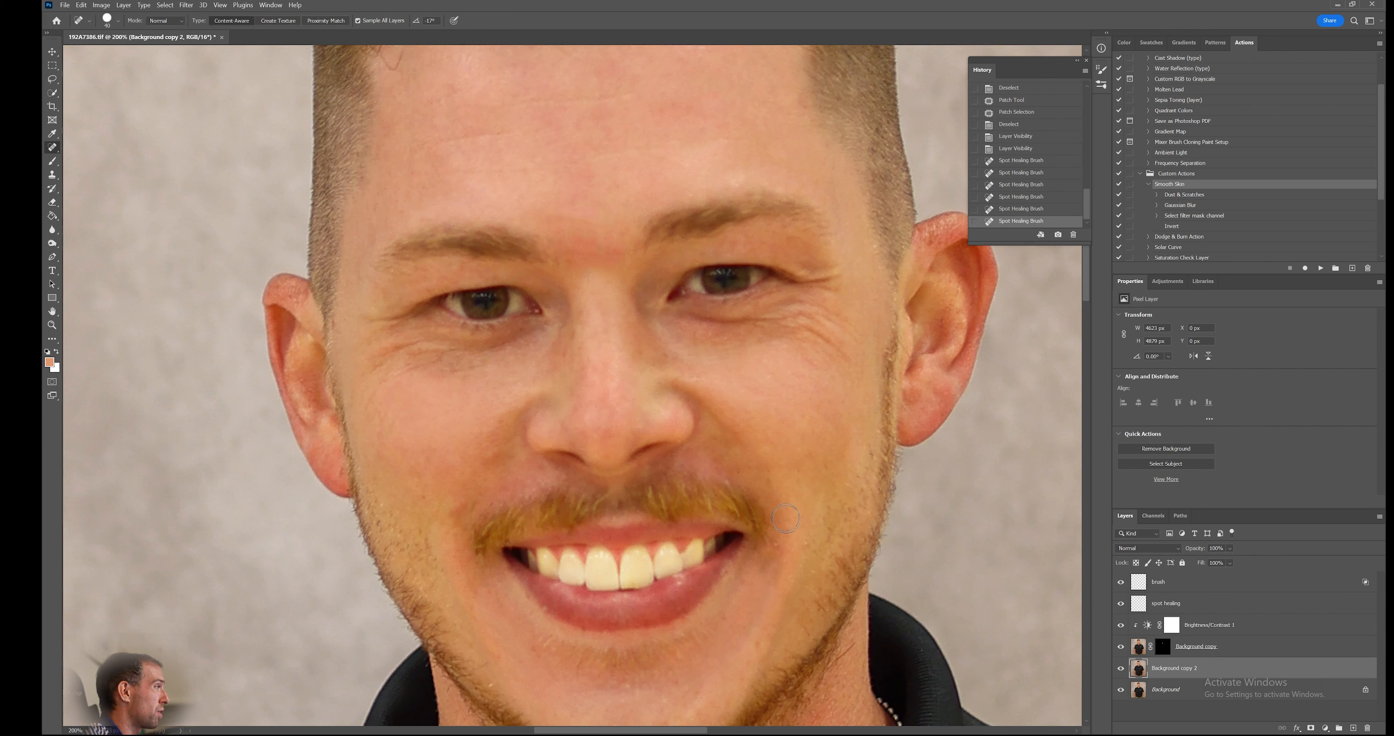
{"action": "left_click", "coordinate": [780, 536]}
{"action": "left_click", "coordinate": [474, 456]}
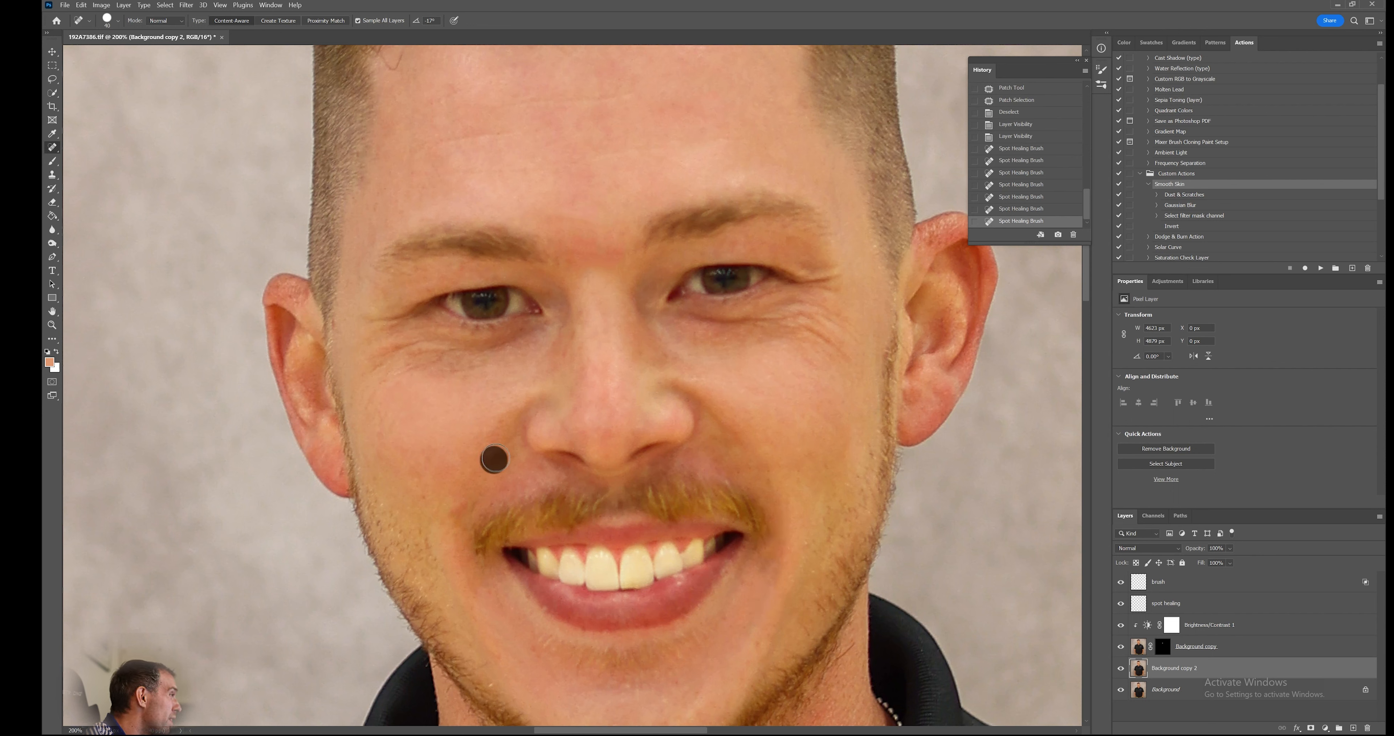
{"action": "left_click", "coordinate": [458, 510]}
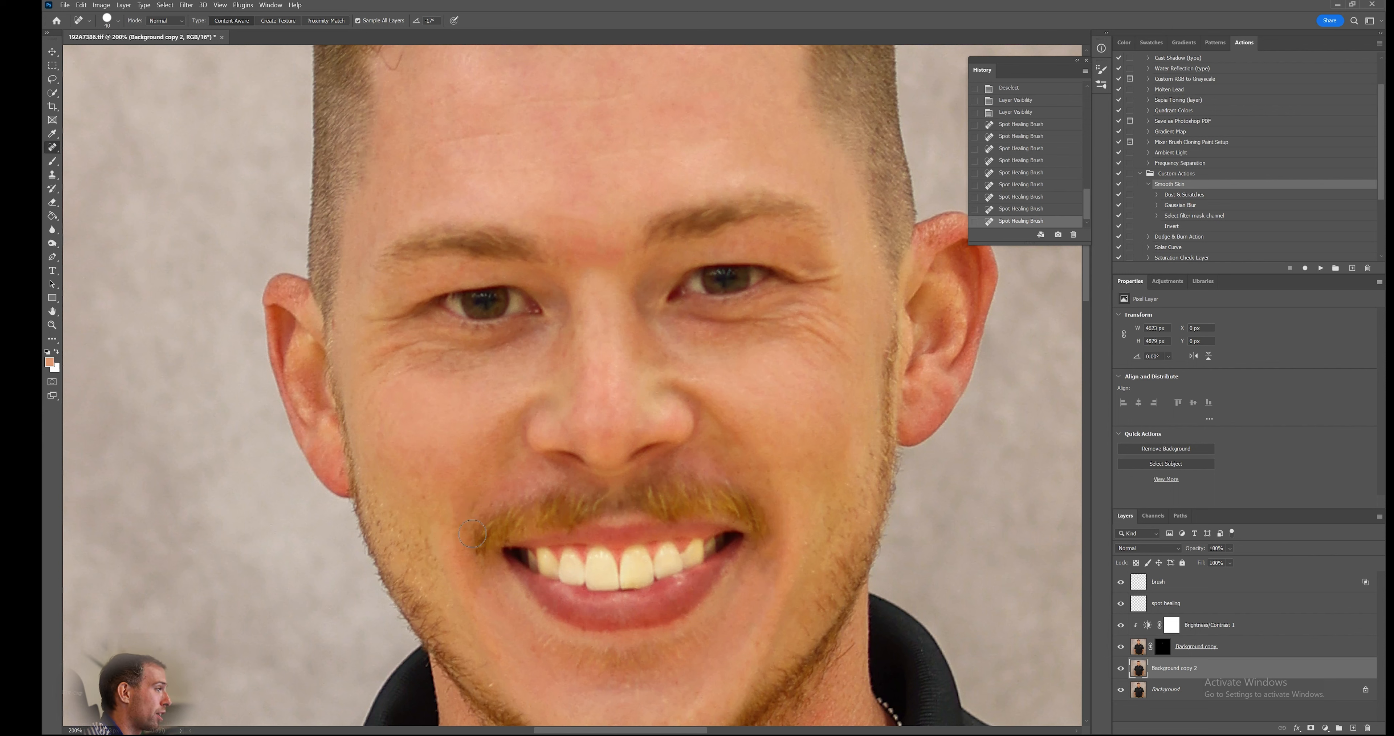
Compare the smile-line retouching by hiding and showing the Background copy 2 layer.
{"action": "left_click", "coordinate": [1122, 670]}
{"action": "left_click", "coordinate": [1122, 670]}
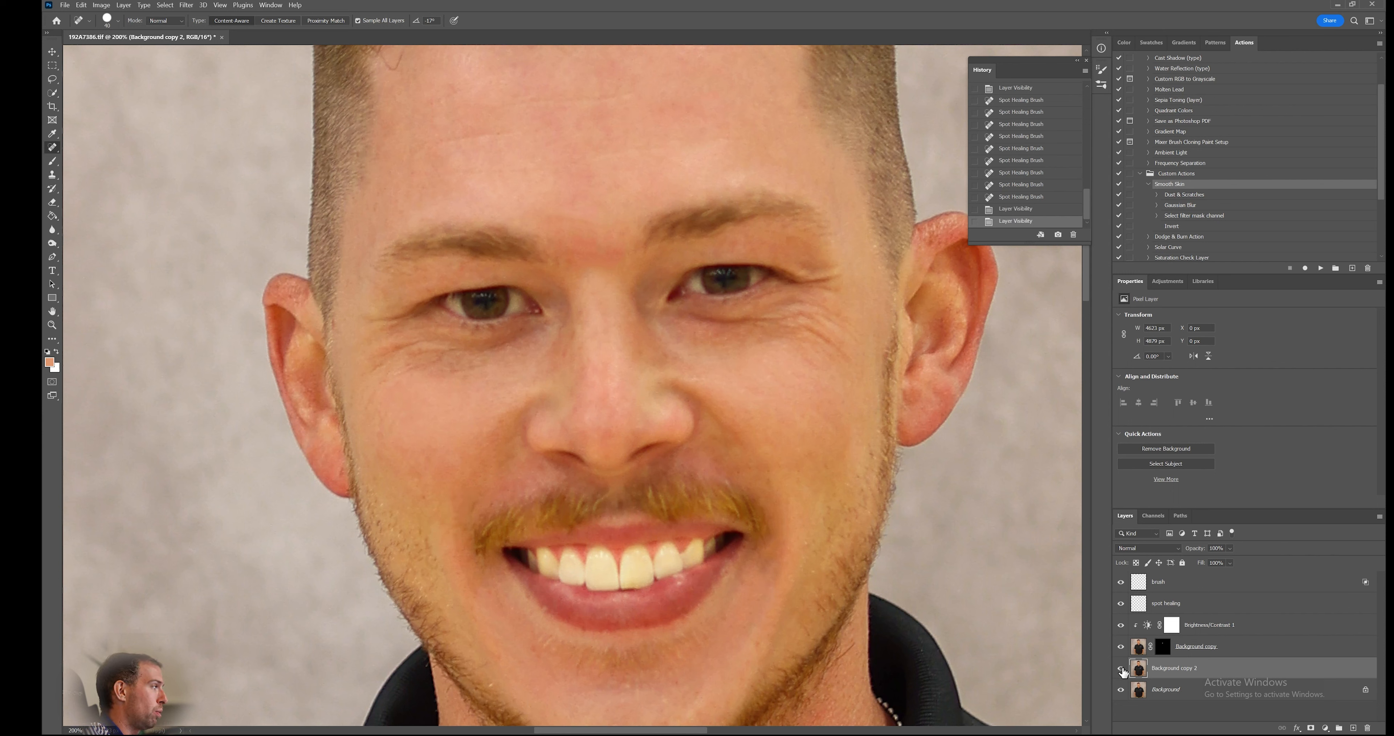
{"action": "left_click", "coordinate": [1121, 673]}
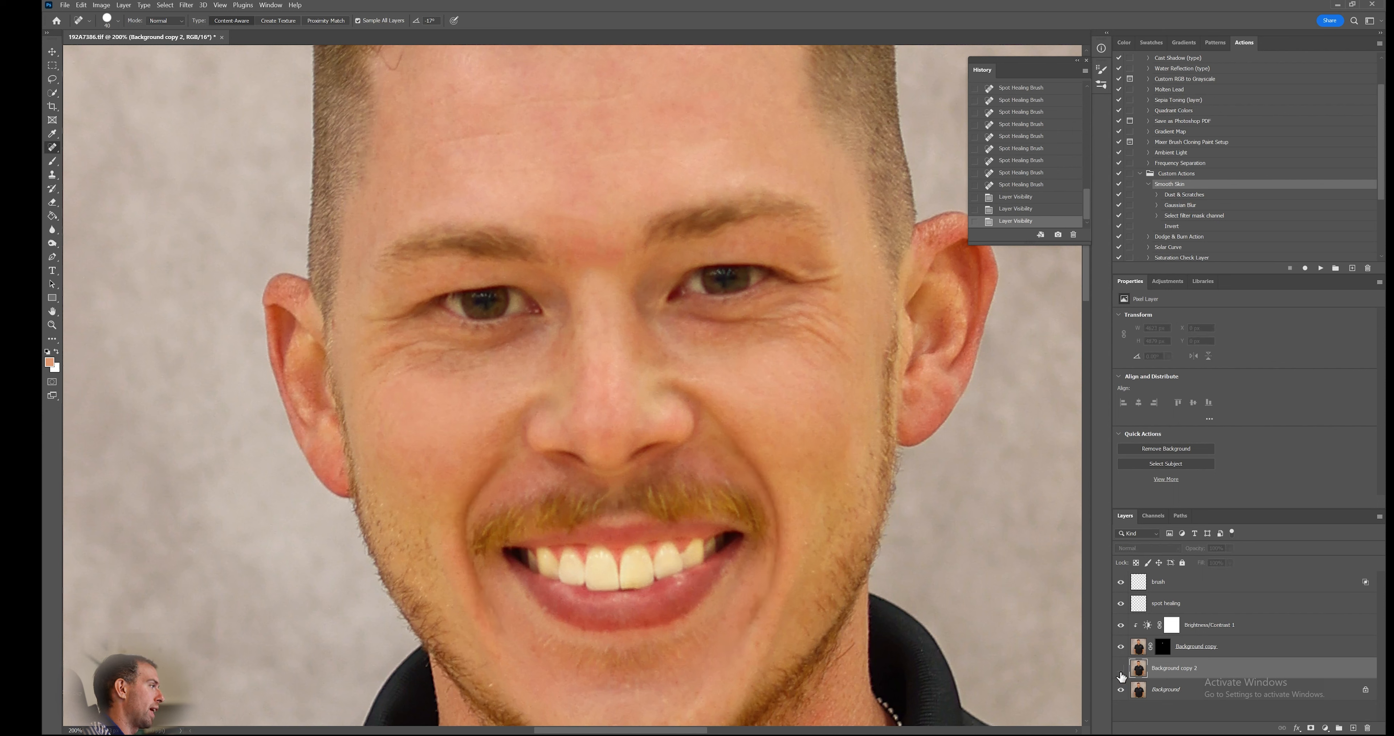
{"action": "left_click", "coordinate": [1121, 675]}
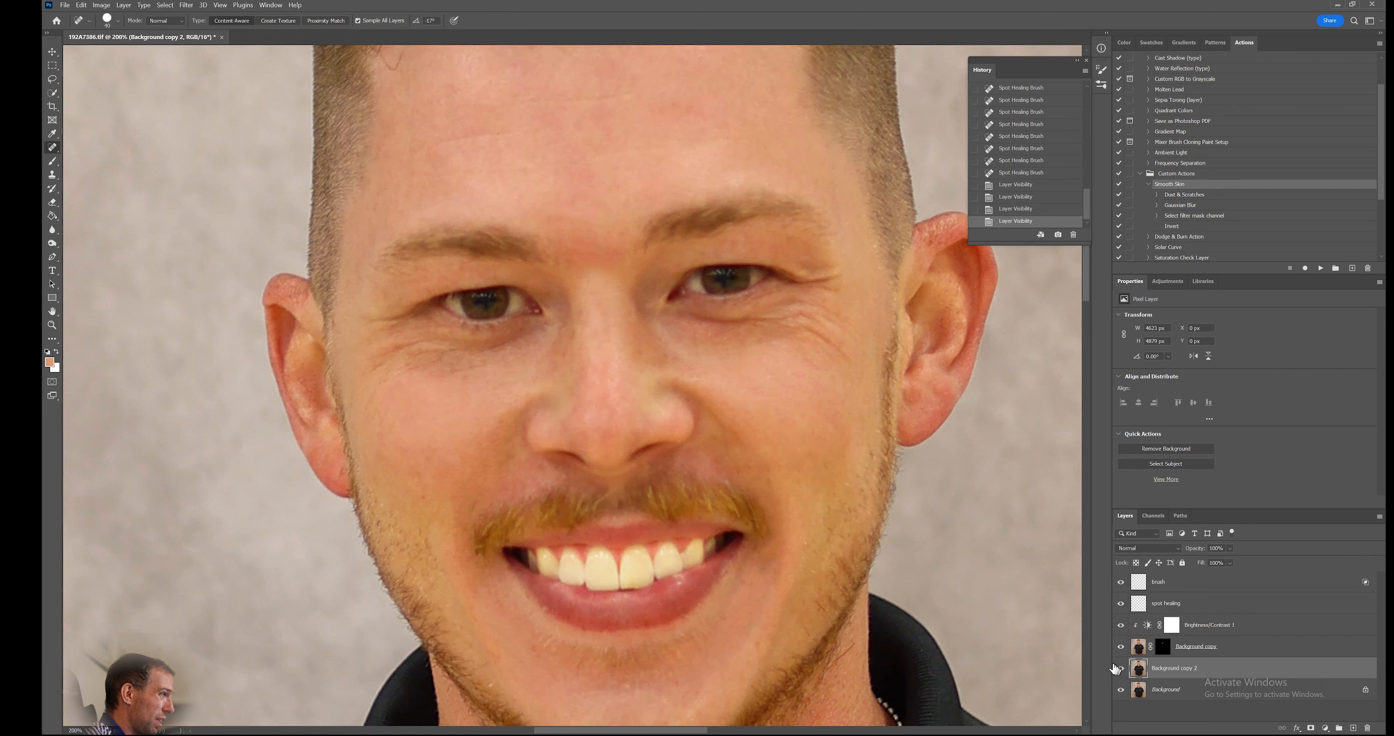
{"action": "left_click_drag", "start_coordinate": [929, 511], "coordinate": [905, 556]}
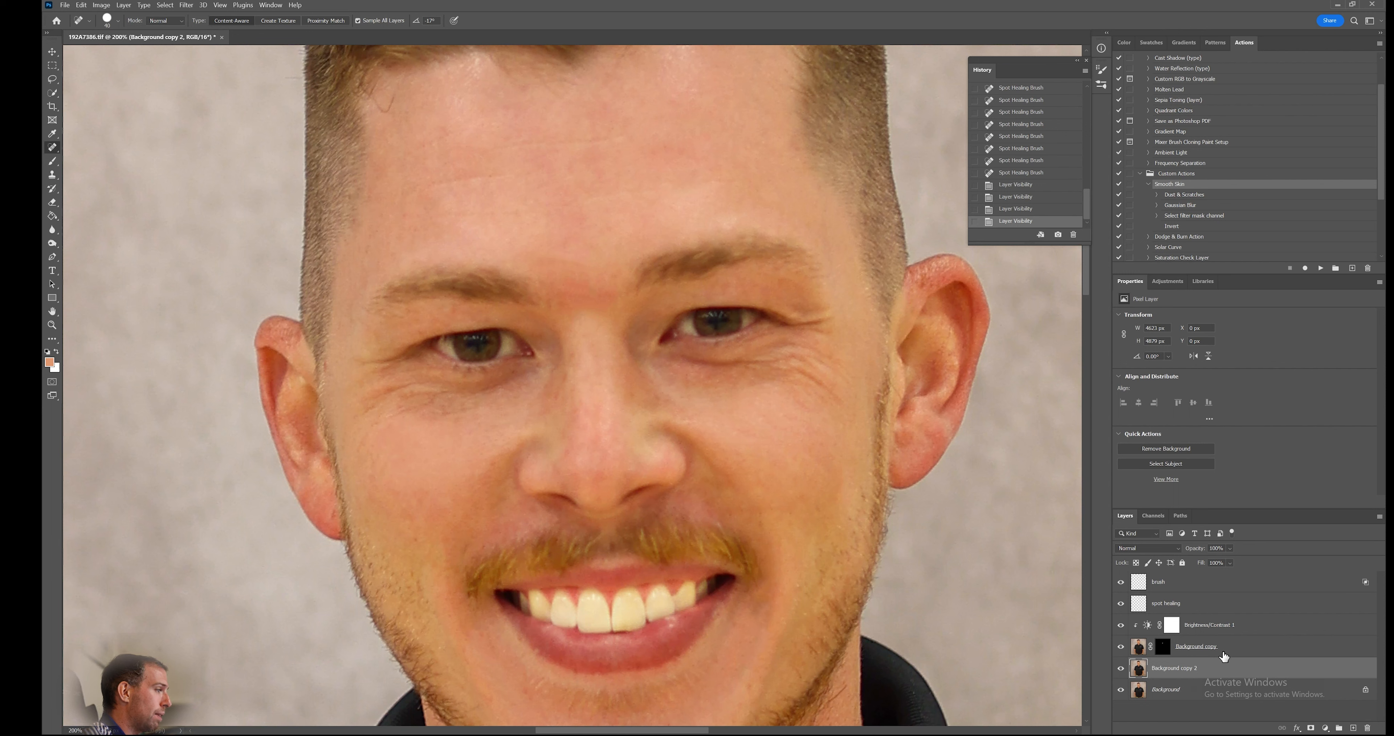
Duplicate the original Background layer and rename the copy "eyes".
{"action": "left_click", "coordinate": [1190, 696]}
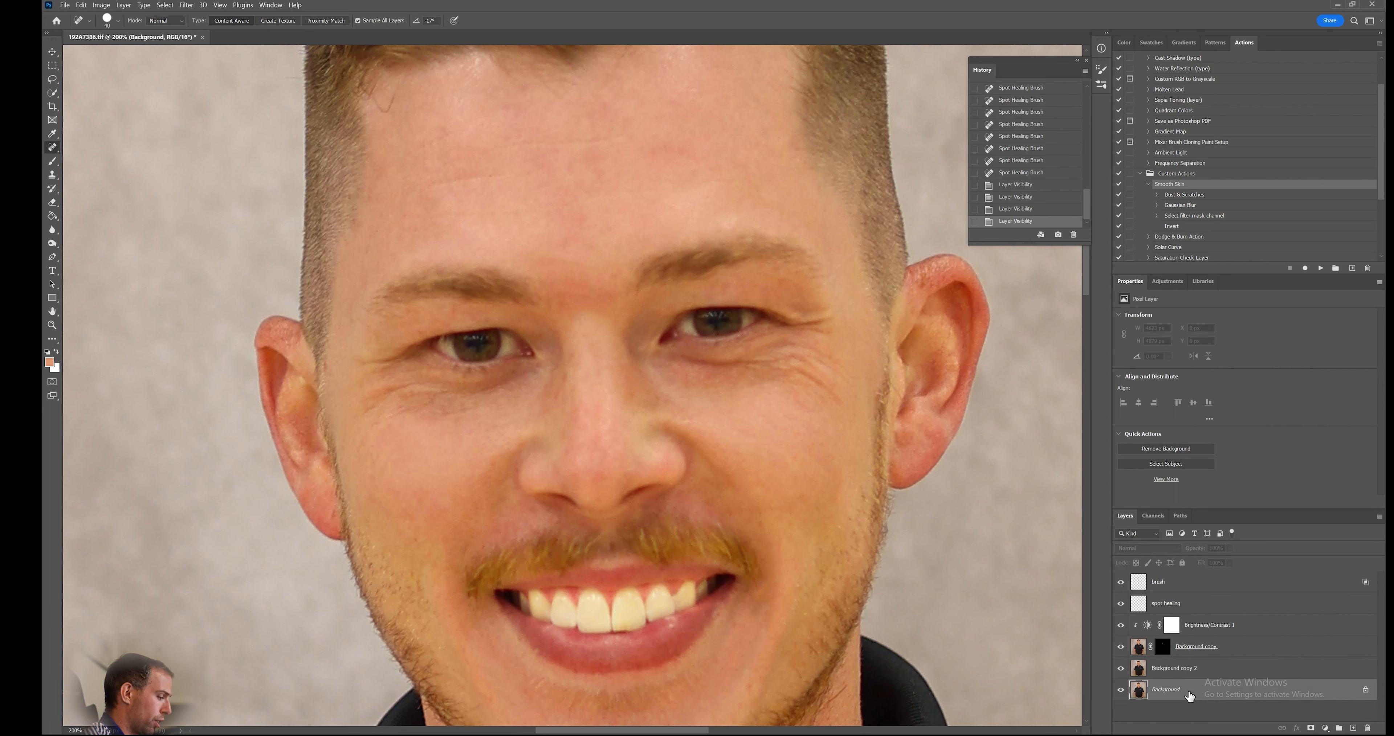
{"action": "key", "text": "ctrl+j"}
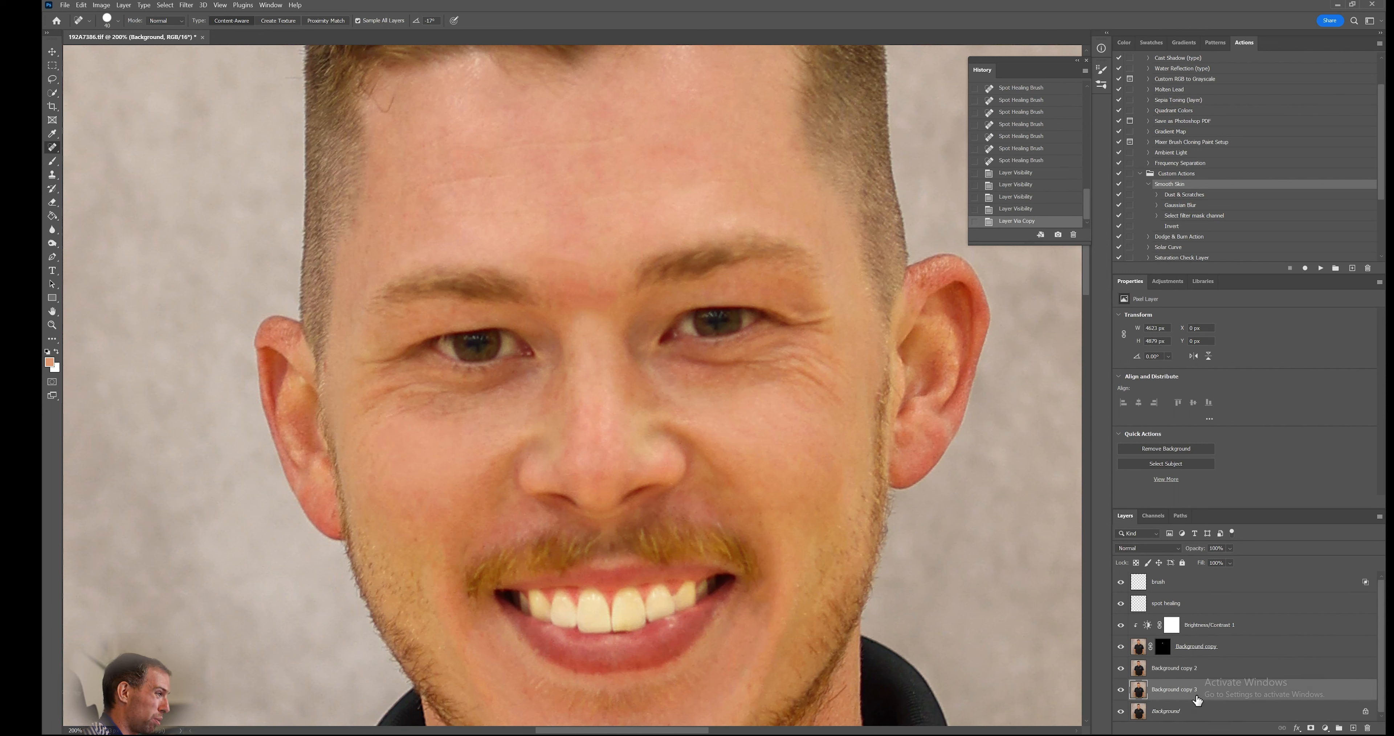
{"action": "double_click", "coordinate": [1176, 689]}
{"action": "type", "text": "eyes"}
{"action": "key", "text": "Return"}
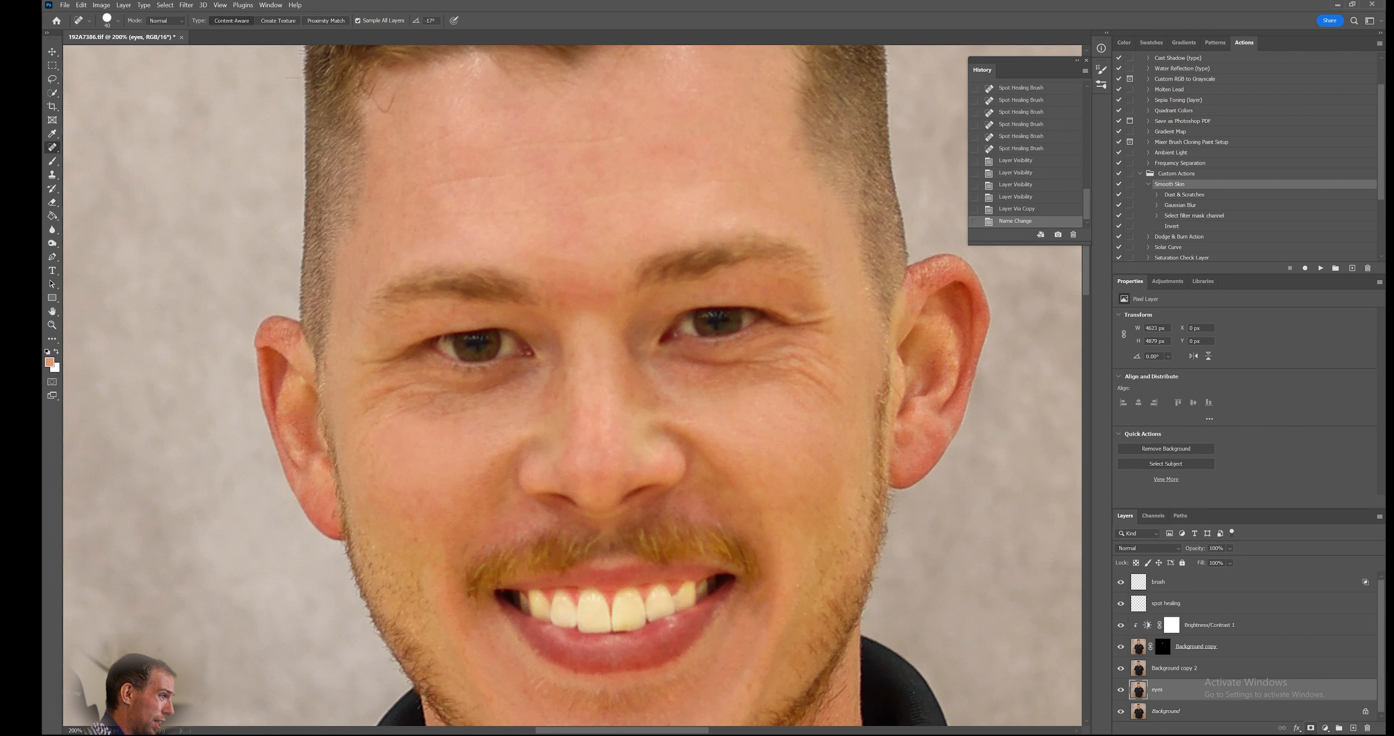
Add a black layer mask to the eyes layer and clip a new Hue/Saturation adjustment layer to it.
{"action": "left_click", "coordinate": [1310, 727]}
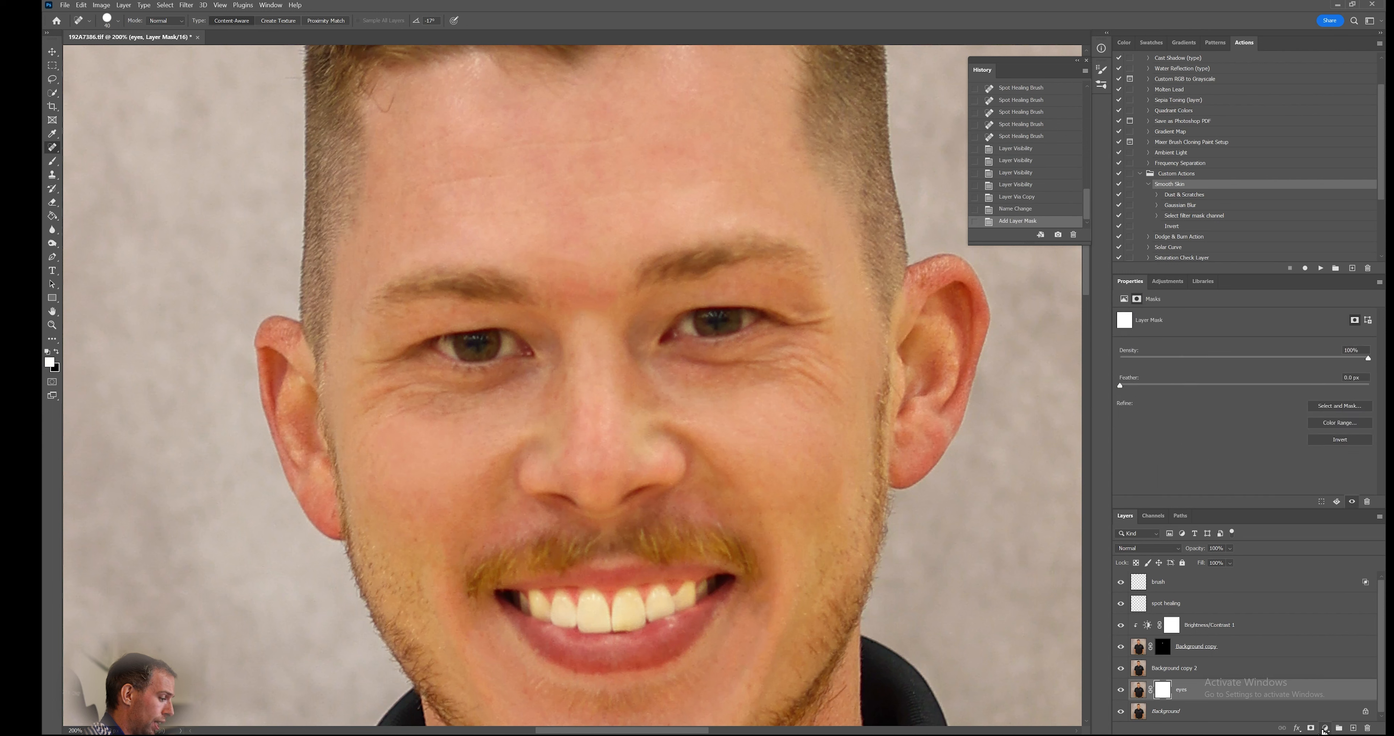
{"action": "key", "text": "ctrl+i"}
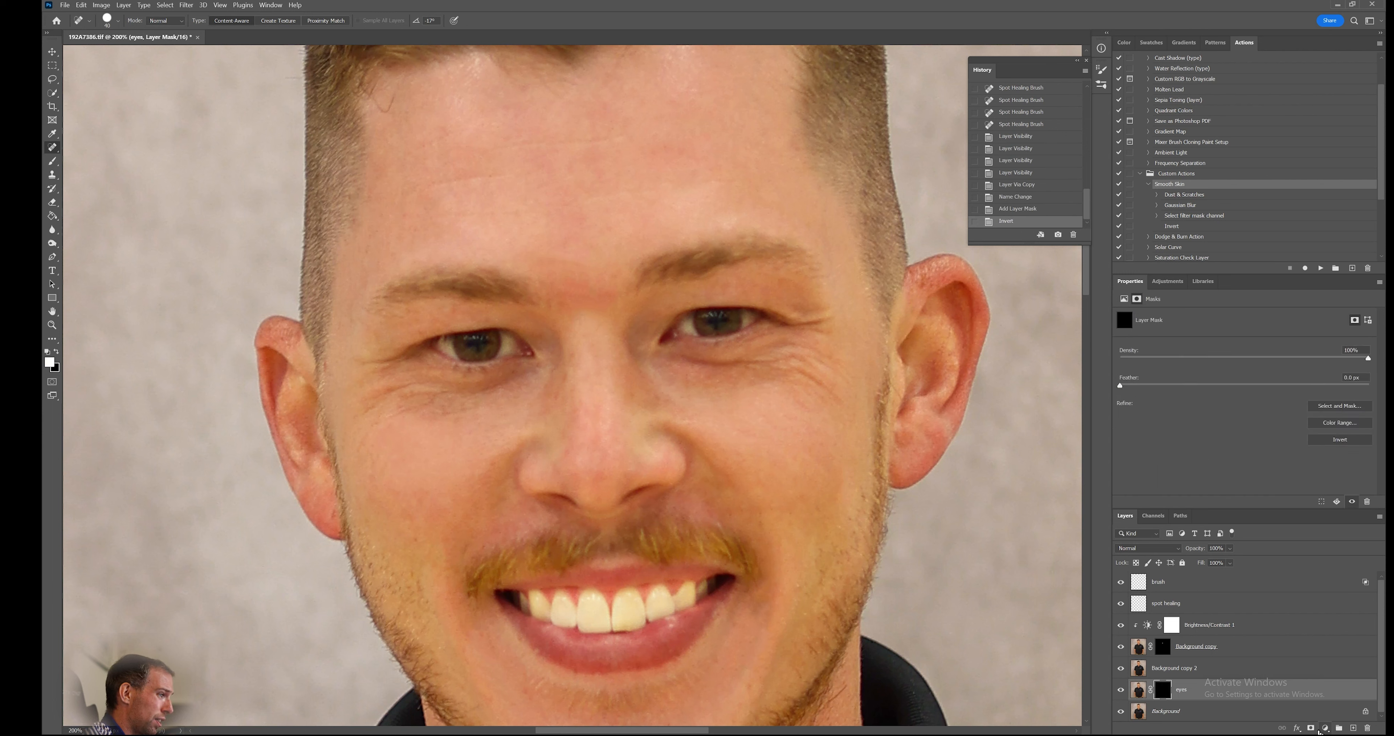
{"action": "left_click", "coordinate": [1326, 727]}
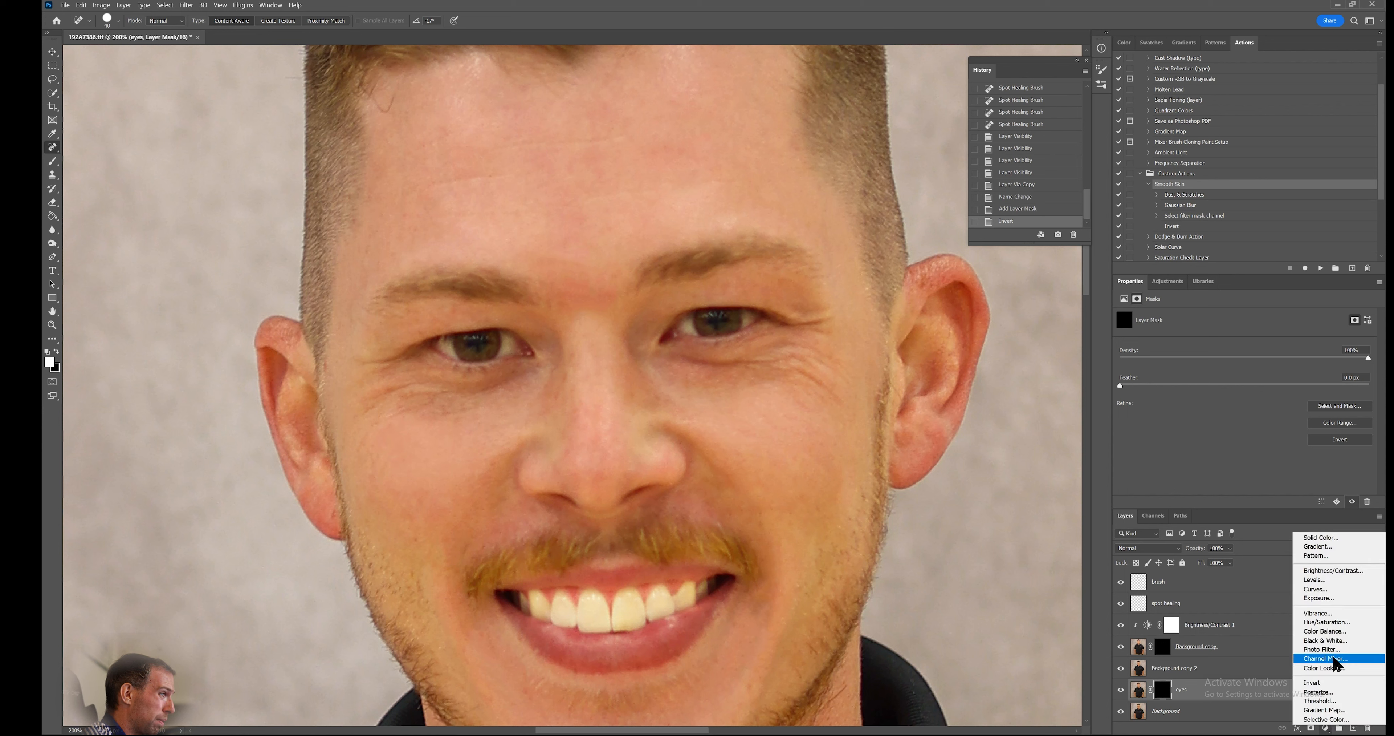
{"action": "left_click", "coordinate": [1323, 622]}
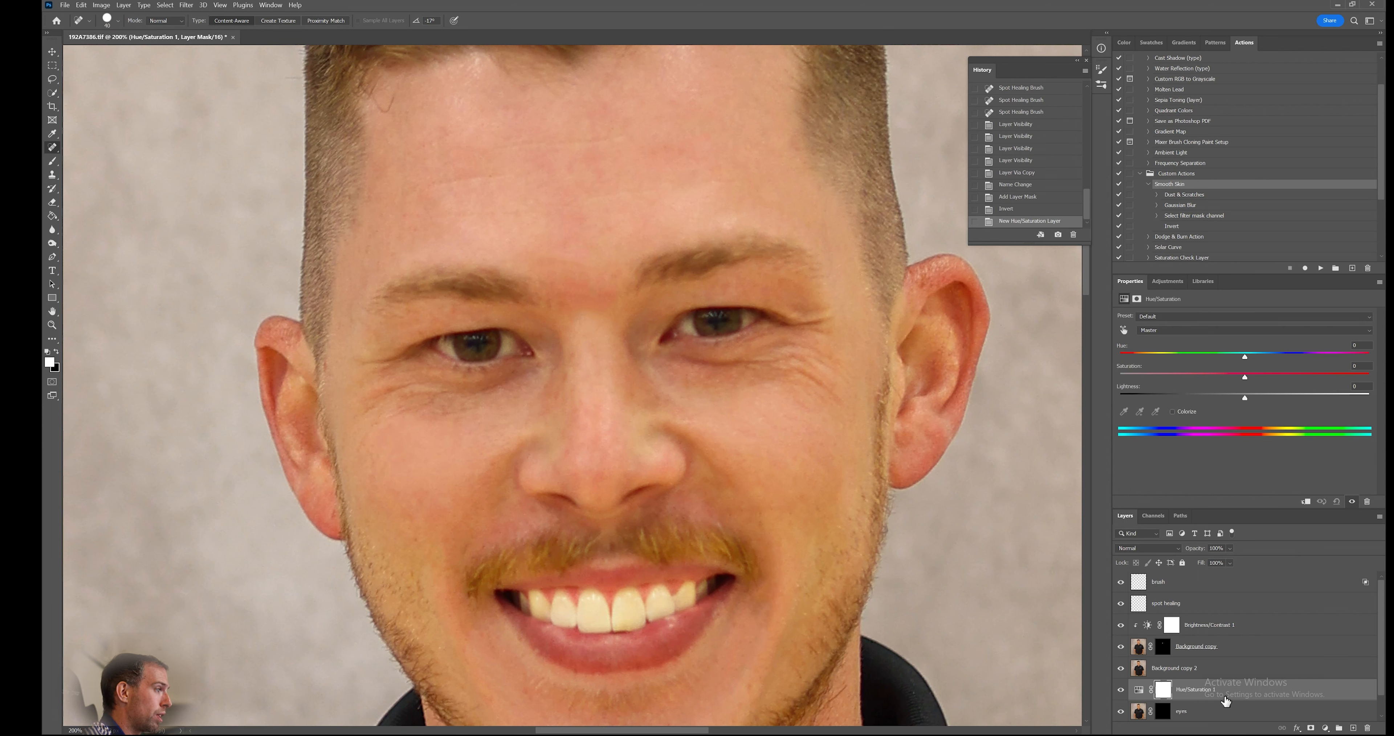
{"action": "scroll", "coordinate": [1223, 698], "scroll_direction": "down", "scroll_amount": 1}
{"action": "left_click", "coordinate": [1306, 503]}
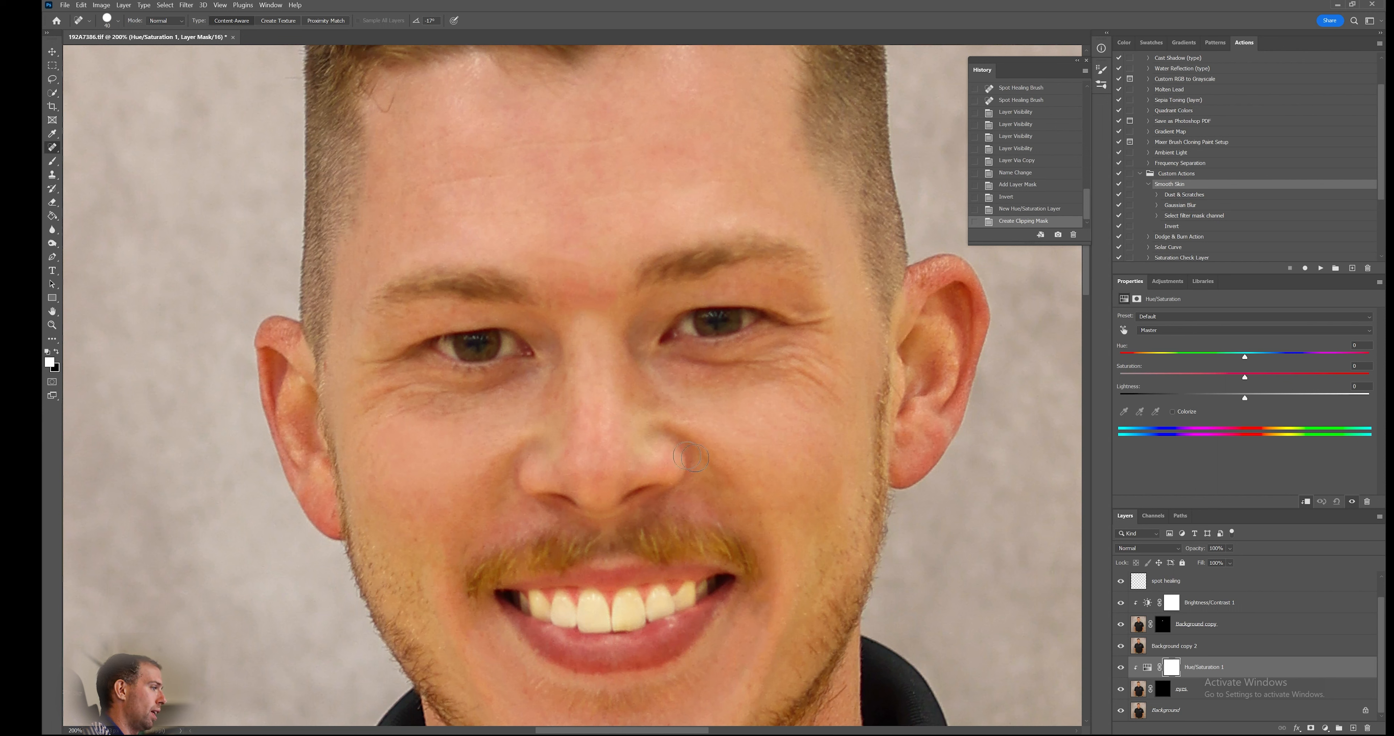
Paint white over both irises on the eyes layer's mask with the Brush, using the red mask overlay as a guide.
{"action": "left_click", "coordinate": [1165, 691]}
{"action": "key", "text": "x"}
{"action": "key", "text": "backslash"}
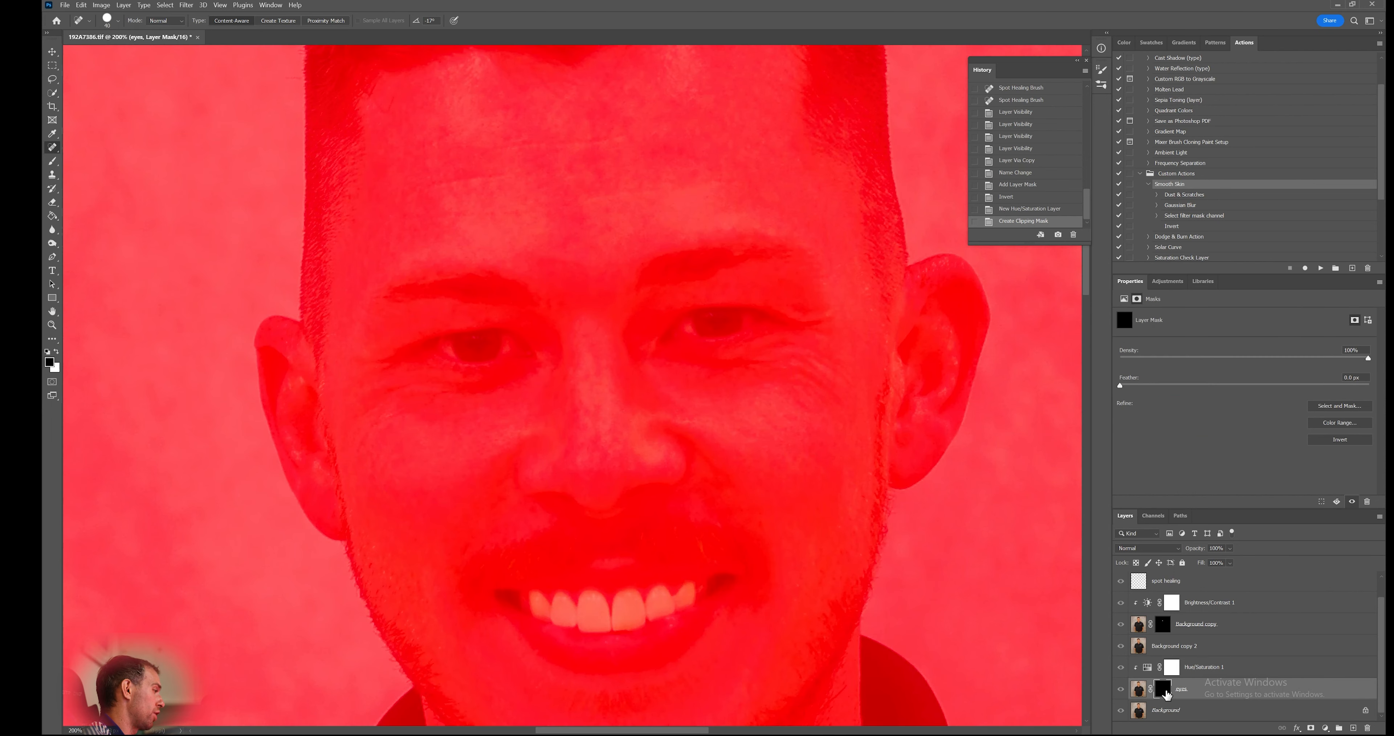
{"action": "key", "text": "b"}
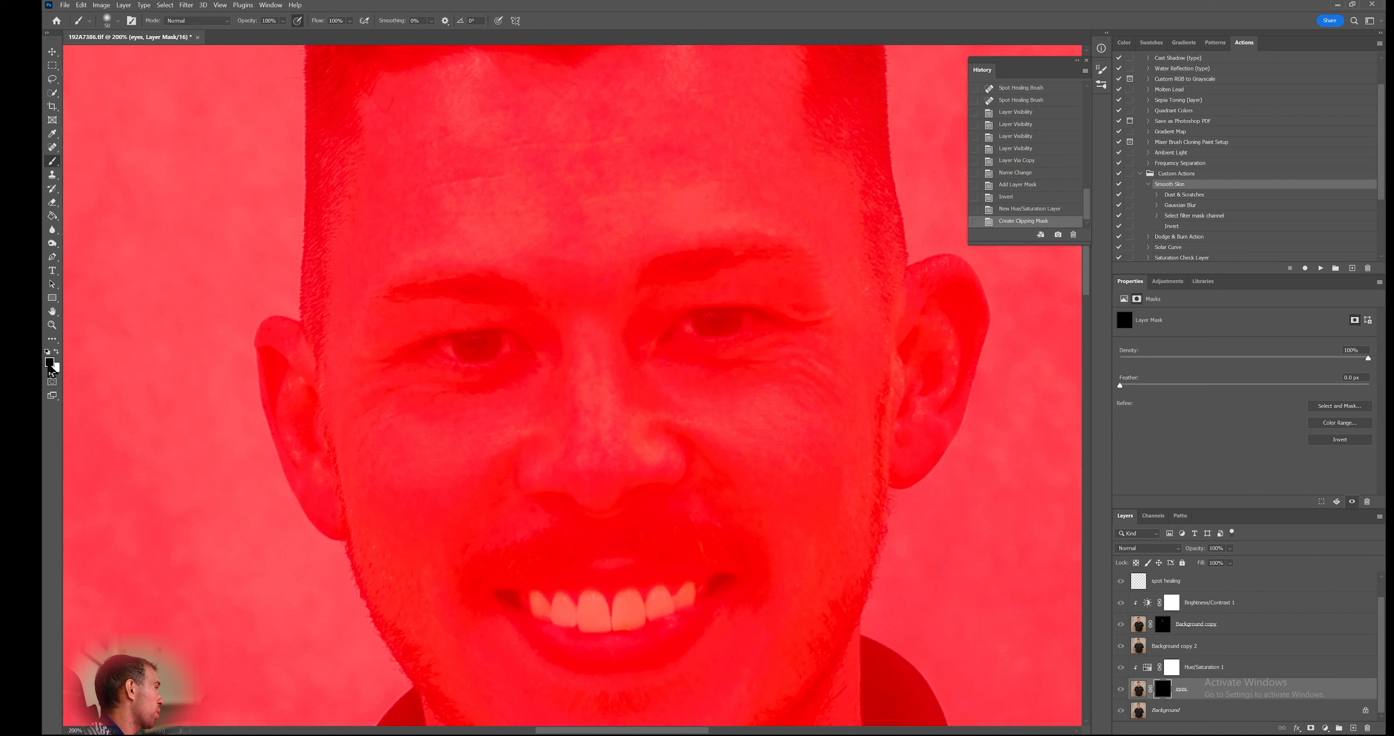
{"action": "key", "text": "x"}
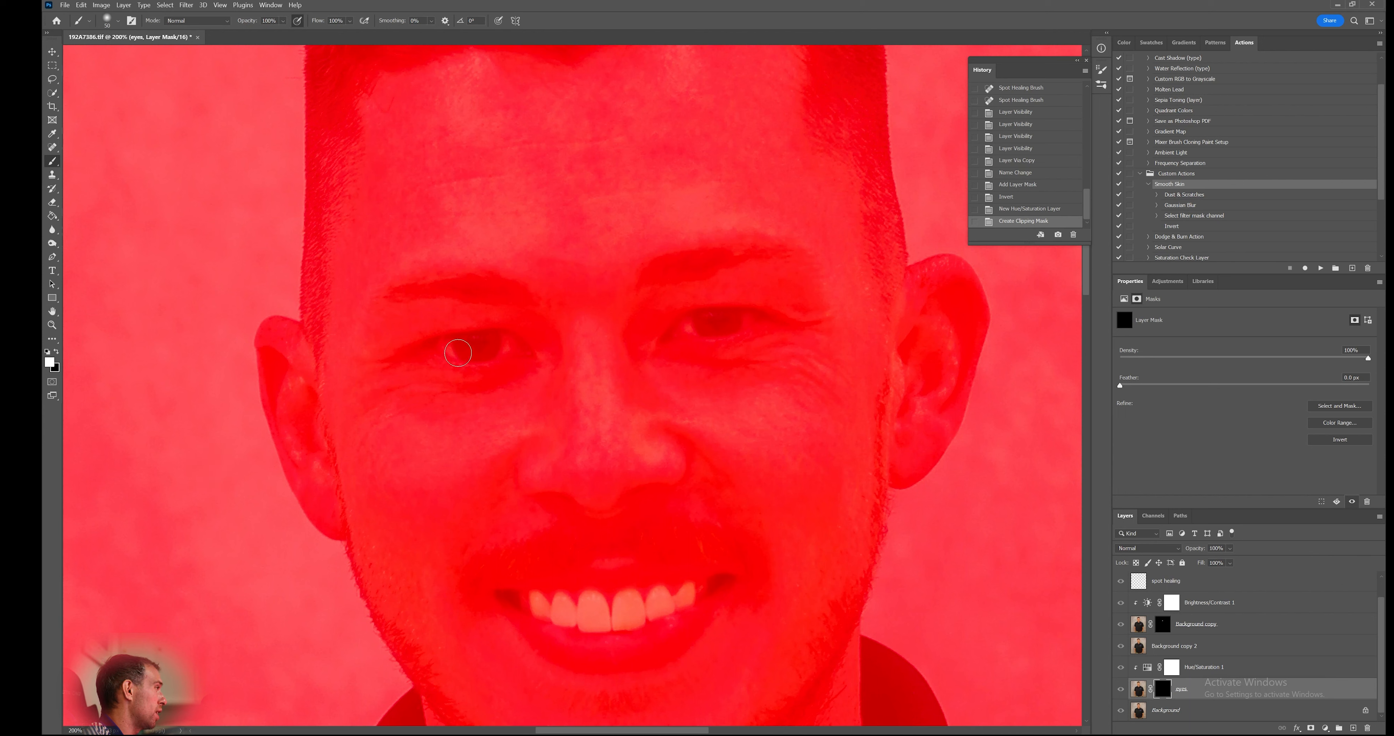
{"action": "left_click_drag", "start_coordinate": [477, 348], "coordinate": [473, 345]}
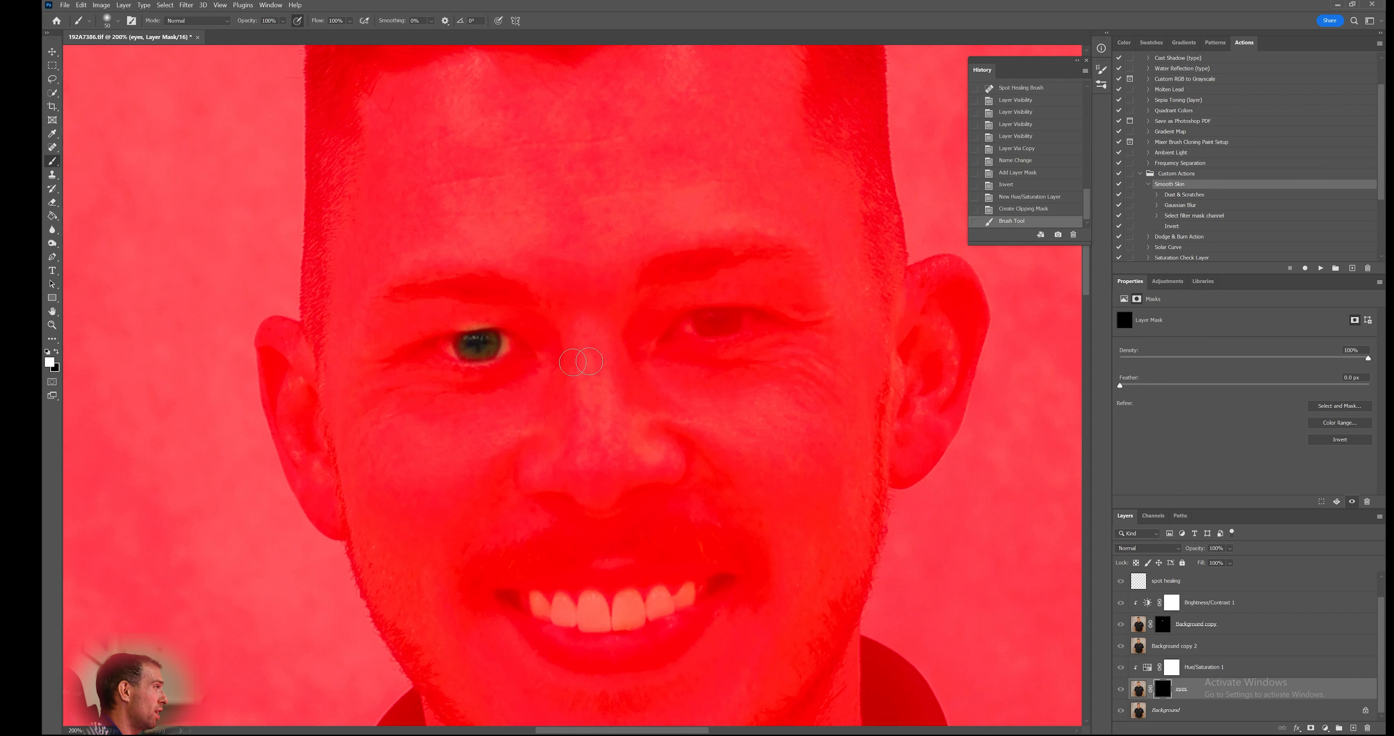
{"action": "mouse_move", "coordinate": [730, 318]}
{"action": "left_mouse_down"}
{"action": "mouse_move", "coordinate": [704, 323]}
{"action": "mouse_move", "coordinate": [722, 325]}
{"action": "left_mouse_up"}
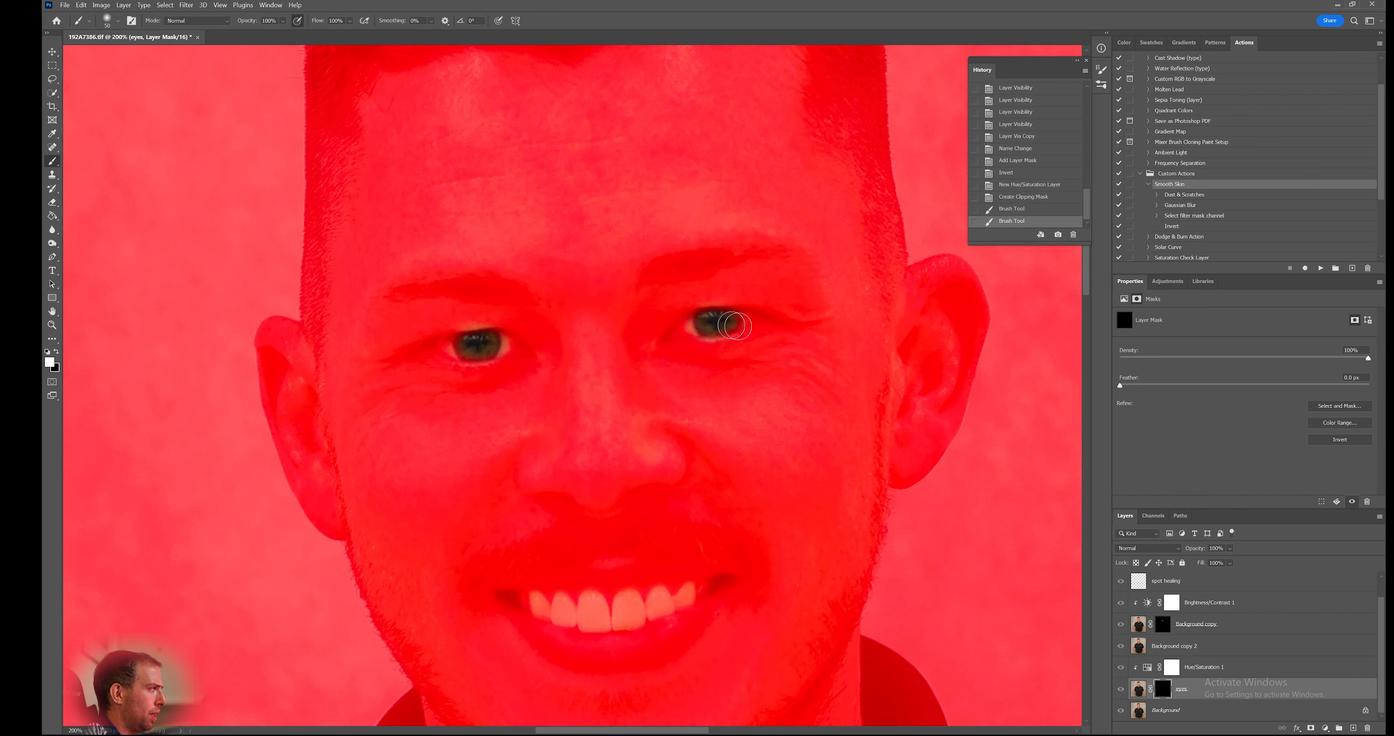
{"action": "key", "text": "backslash"}
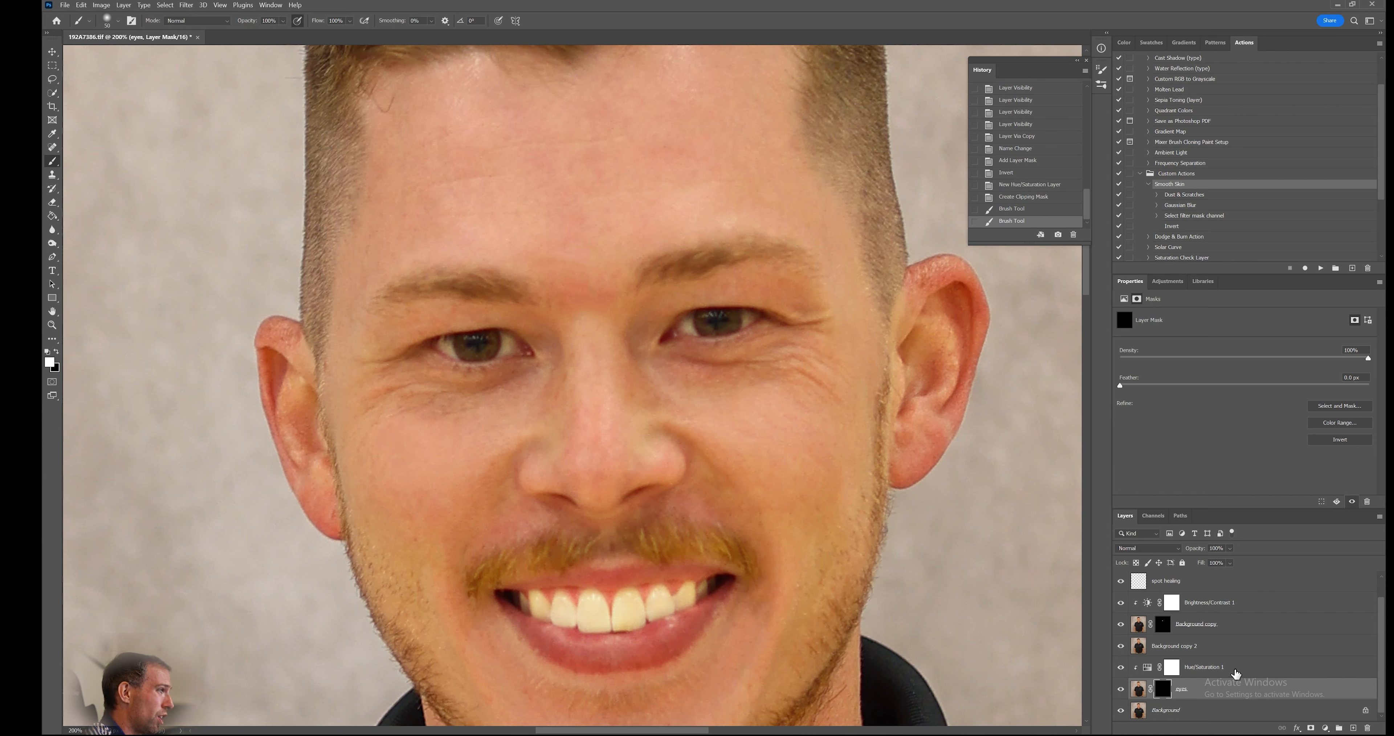
Try a Saturation of +4 and a Lightness of -11 on the Hue/Saturation layer clipped to the eyes layer.
{"action": "left_click", "coordinate": [1235, 670]}
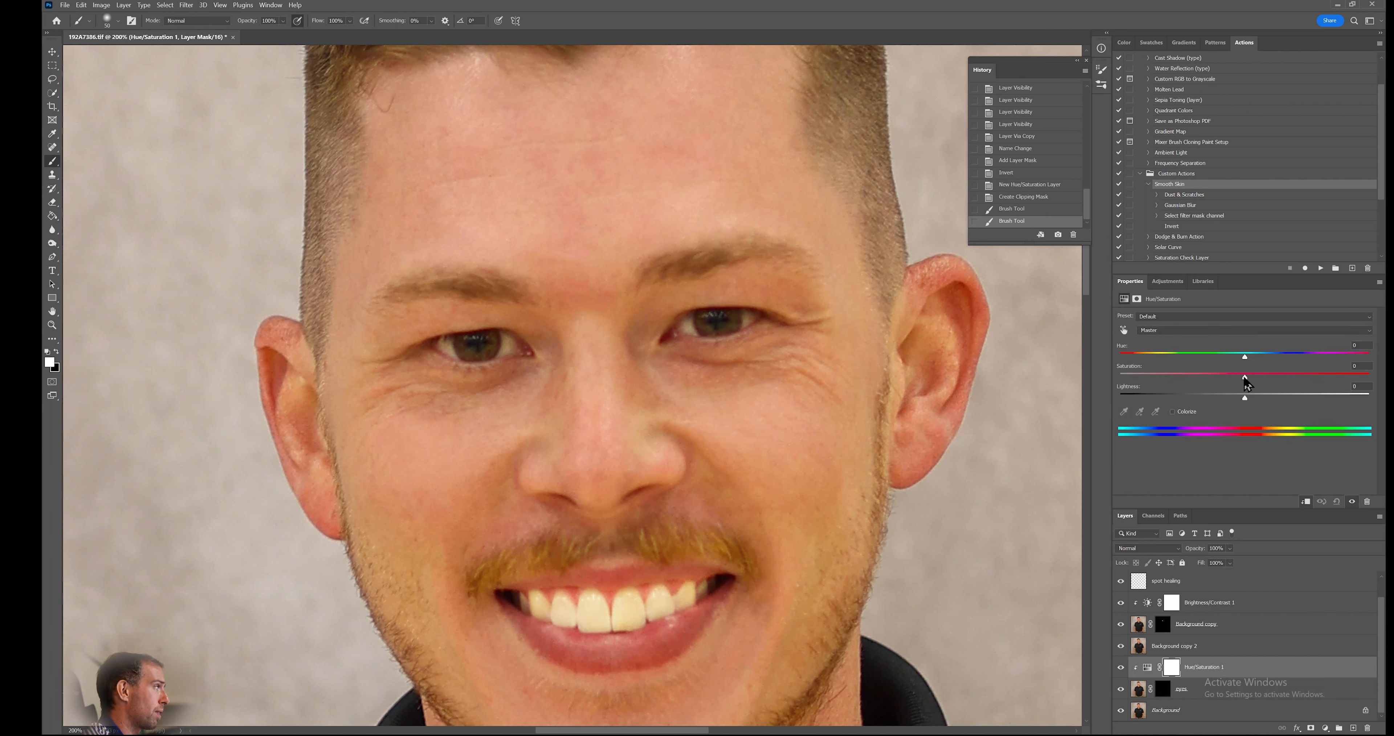
{"action": "left_click_drag", "start_coordinate": [1245, 383], "coordinate": [1310, 383]}
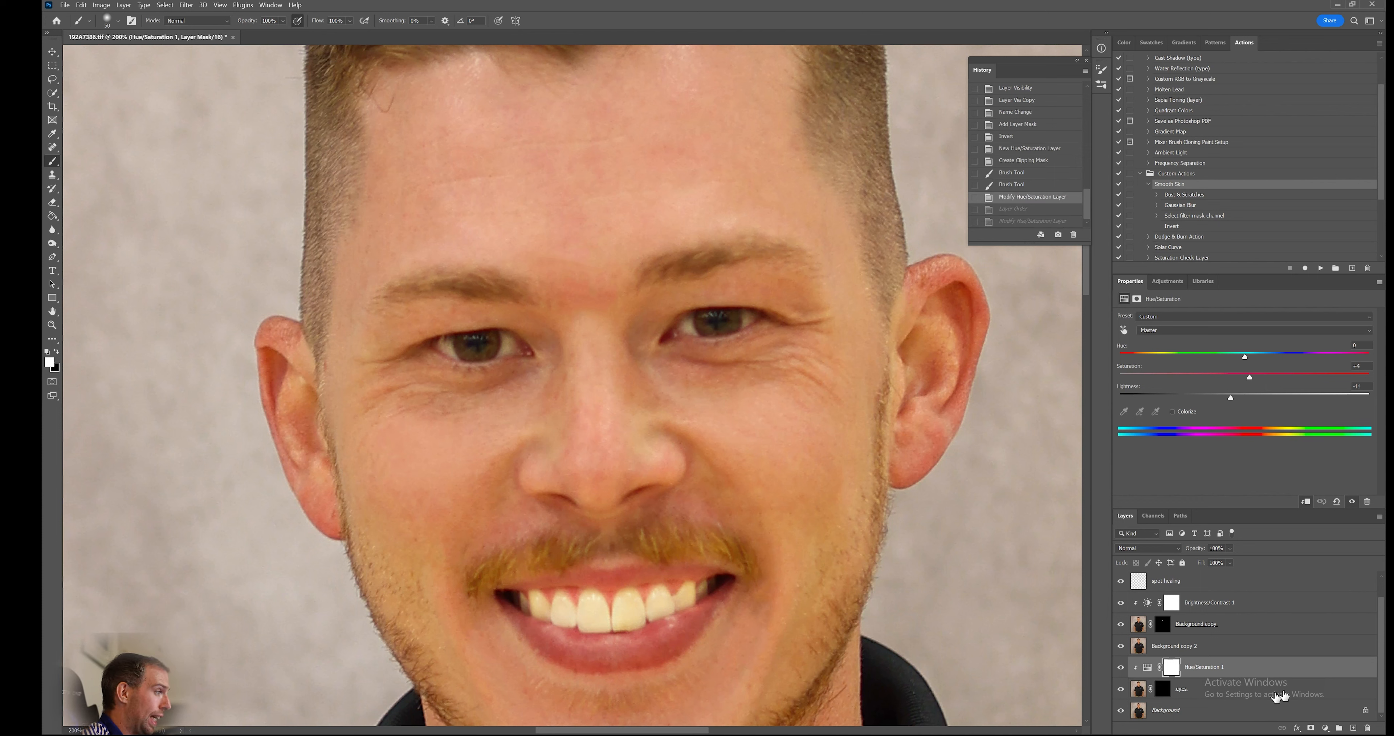
{"action": "left_click", "coordinate": [1335, 693]}
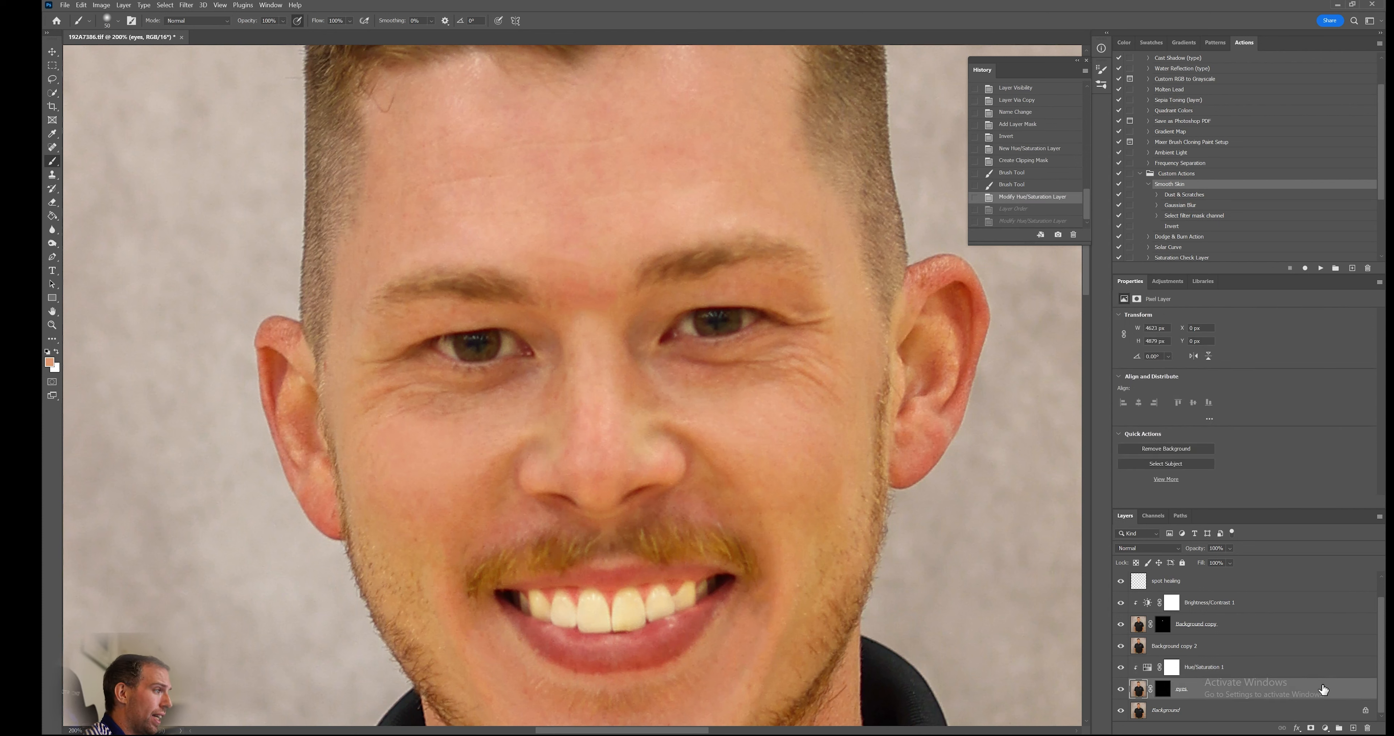
{"action": "left_click", "coordinate": [1292, 673]}
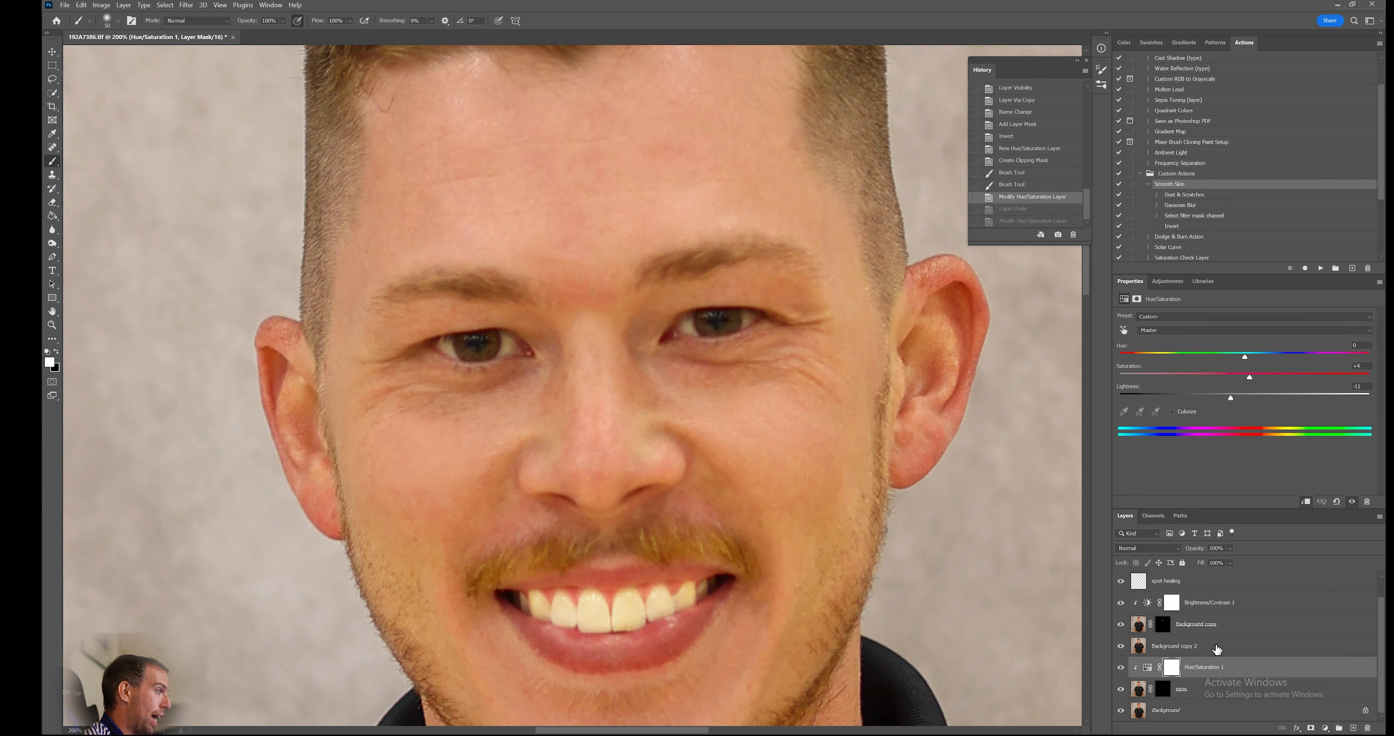
Toggle the Background copy 2 layer's visibility and move it below the eyes layer, directly above Background.
{"action": "left_click", "coordinate": [1207, 650]}
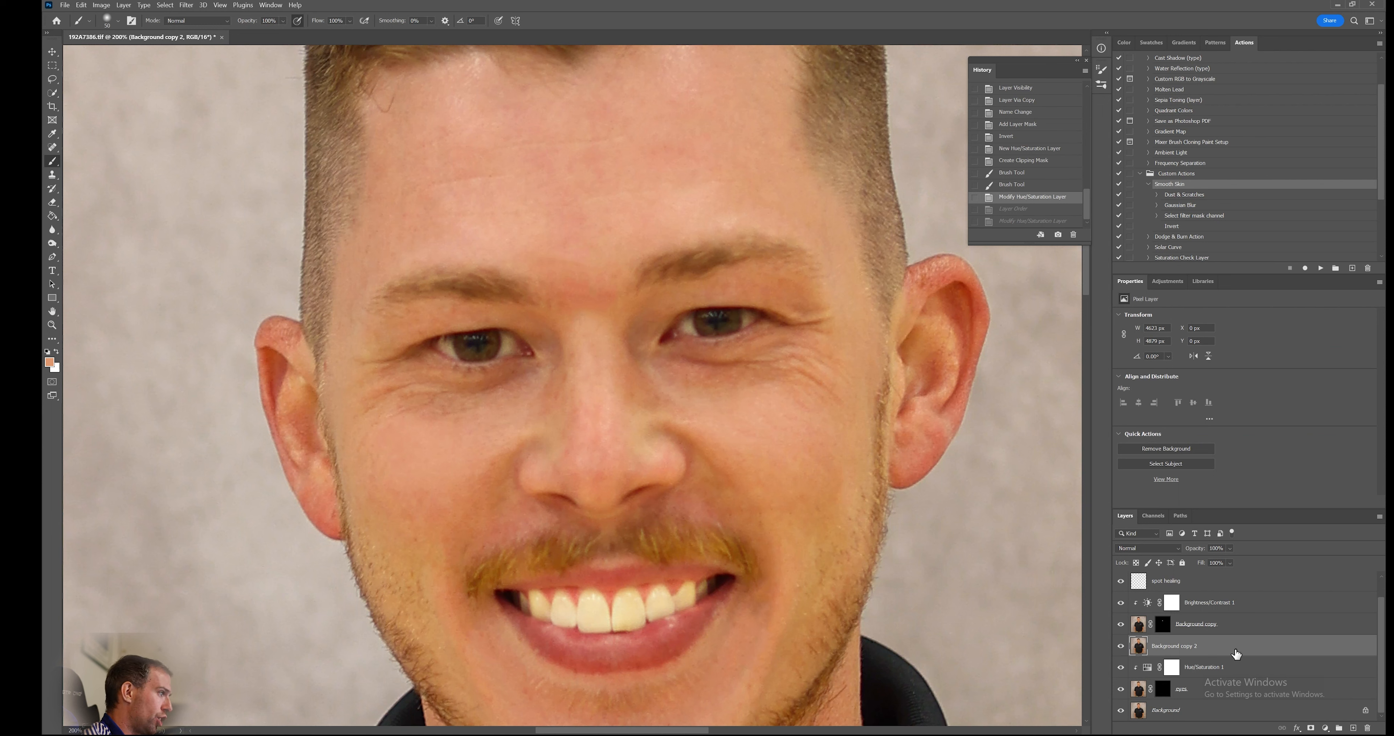
{"action": "left_click", "coordinate": [1121, 648]}
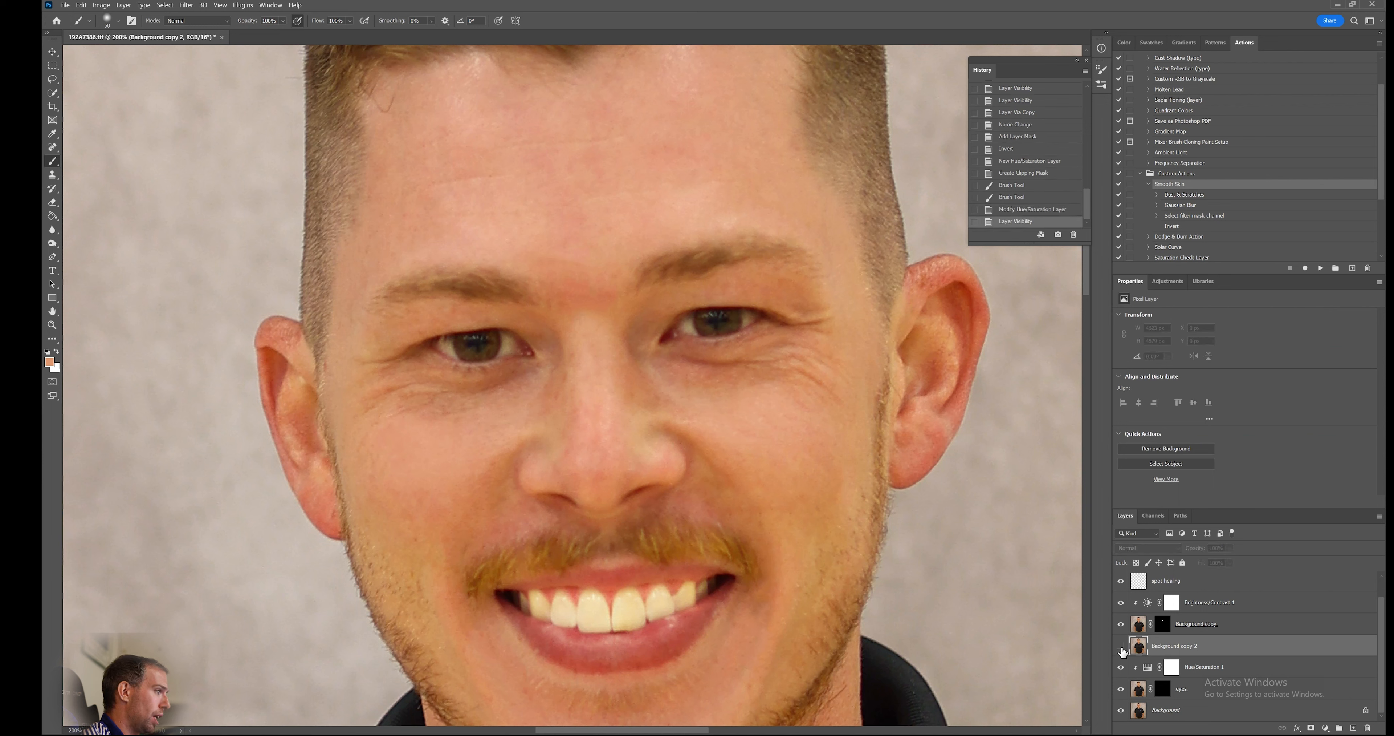
{"action": "left_click", "coordinate": [1121, 648]}
{"action": "left_click_drag", "start_coordinate": [1236, 646], "coordinate": [1237, 706]}
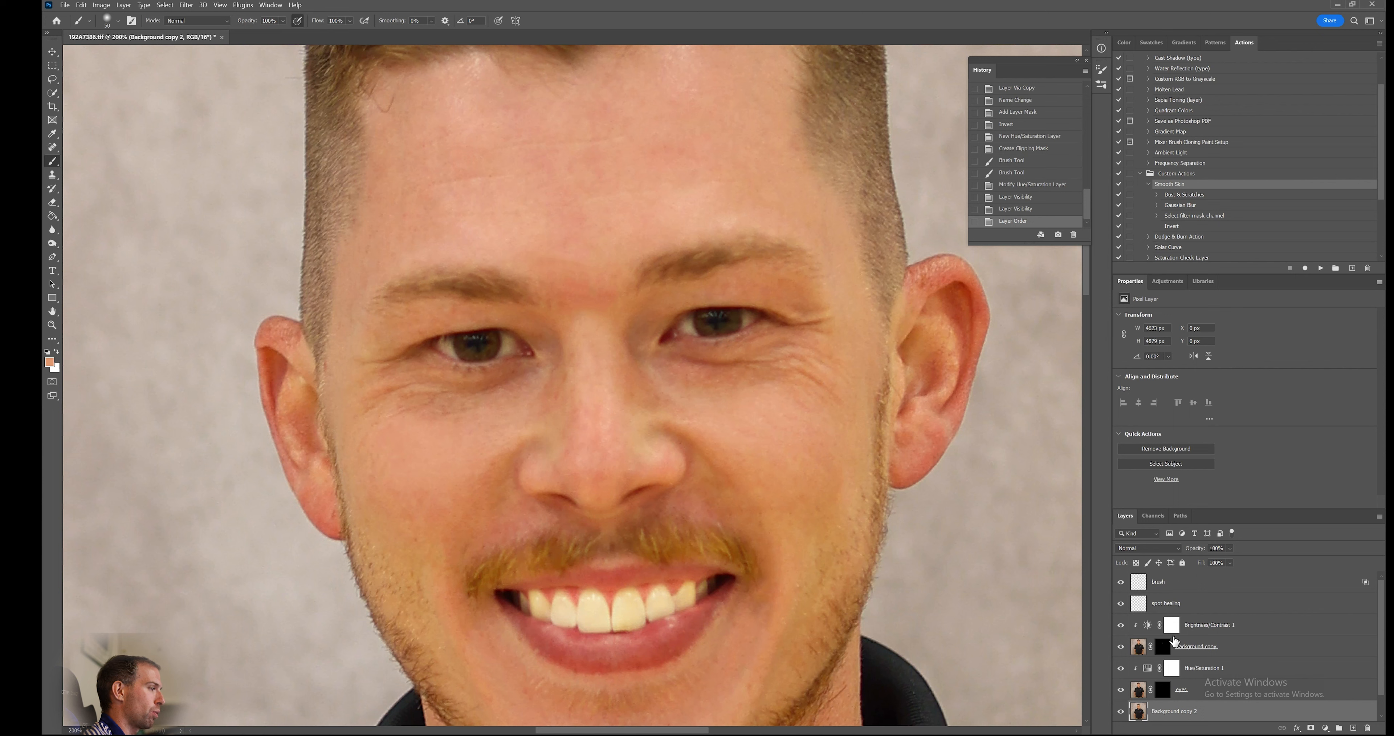
{"action": "left_click", "coordinate": [1202, 603]}
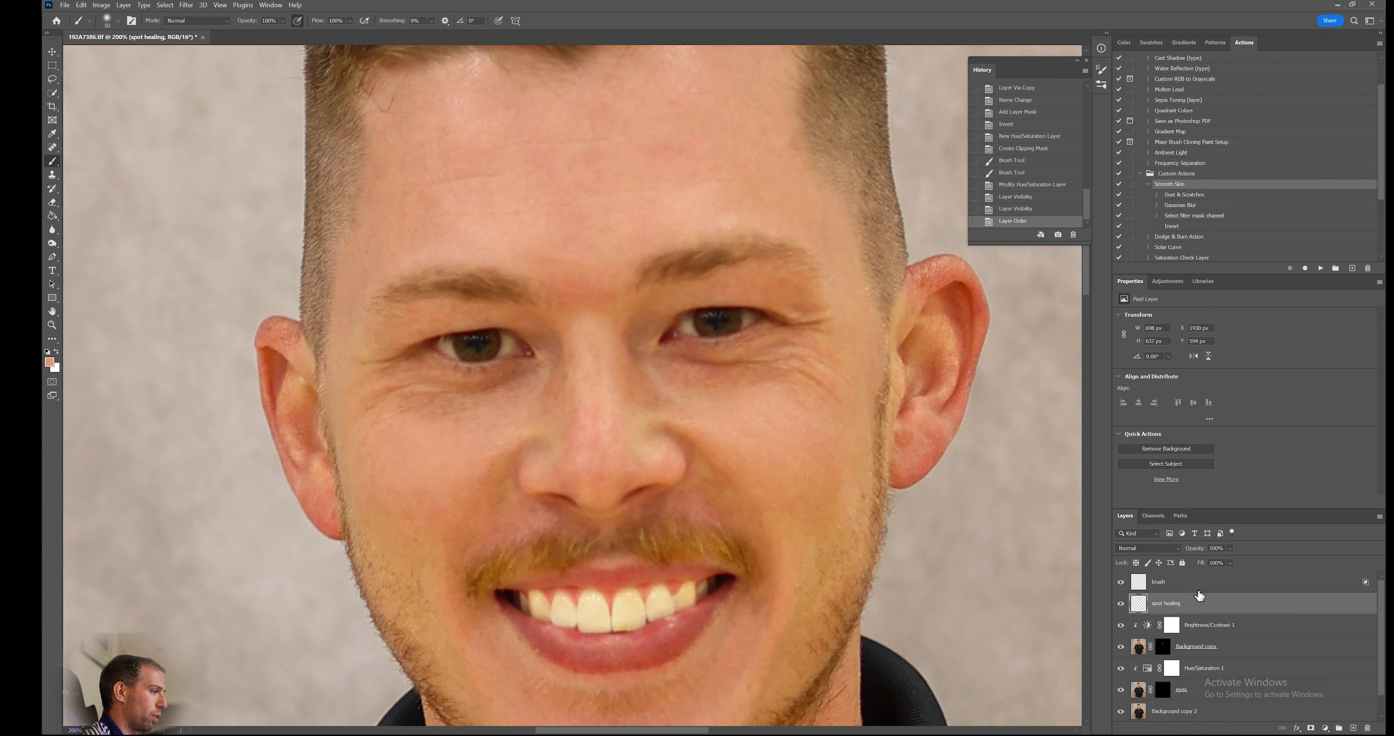
{"action": "key", "text": "ctrl+z"}
Set the eyes' Hue/Saturation adjustment to Saturation +20 and Lightness +5, and compare the portrait with the adjustment hidden and shown.
{"action": "left_click", "coordinate": [1252, 649]}
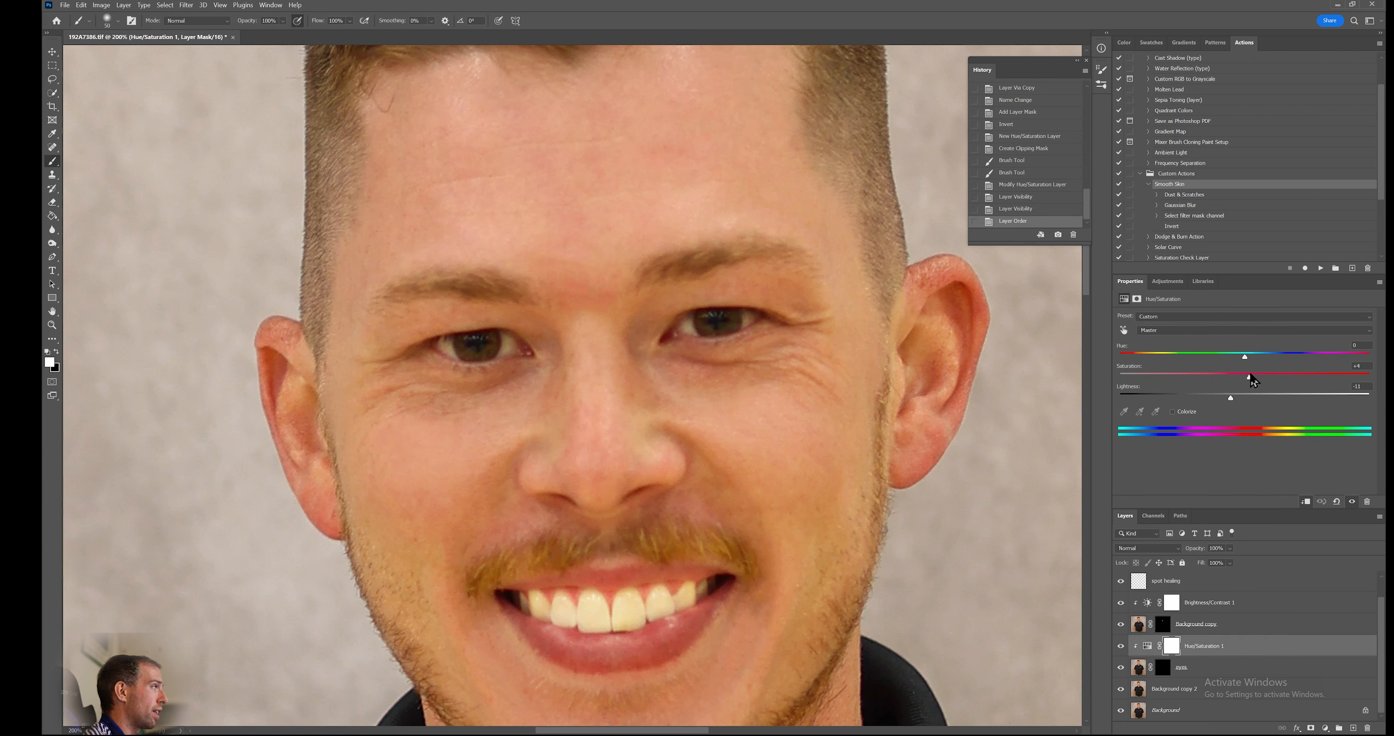
{"action": "mouse_move", "coordinate": [1253, 380]}
{"action": "left_mouse_down"}
{"action": "mouse_move", "coordinate": [1323, 387]}
{"action": "mouse_move", "coordinate": [1256, 405]}
{"action": "left_mouse_up"}
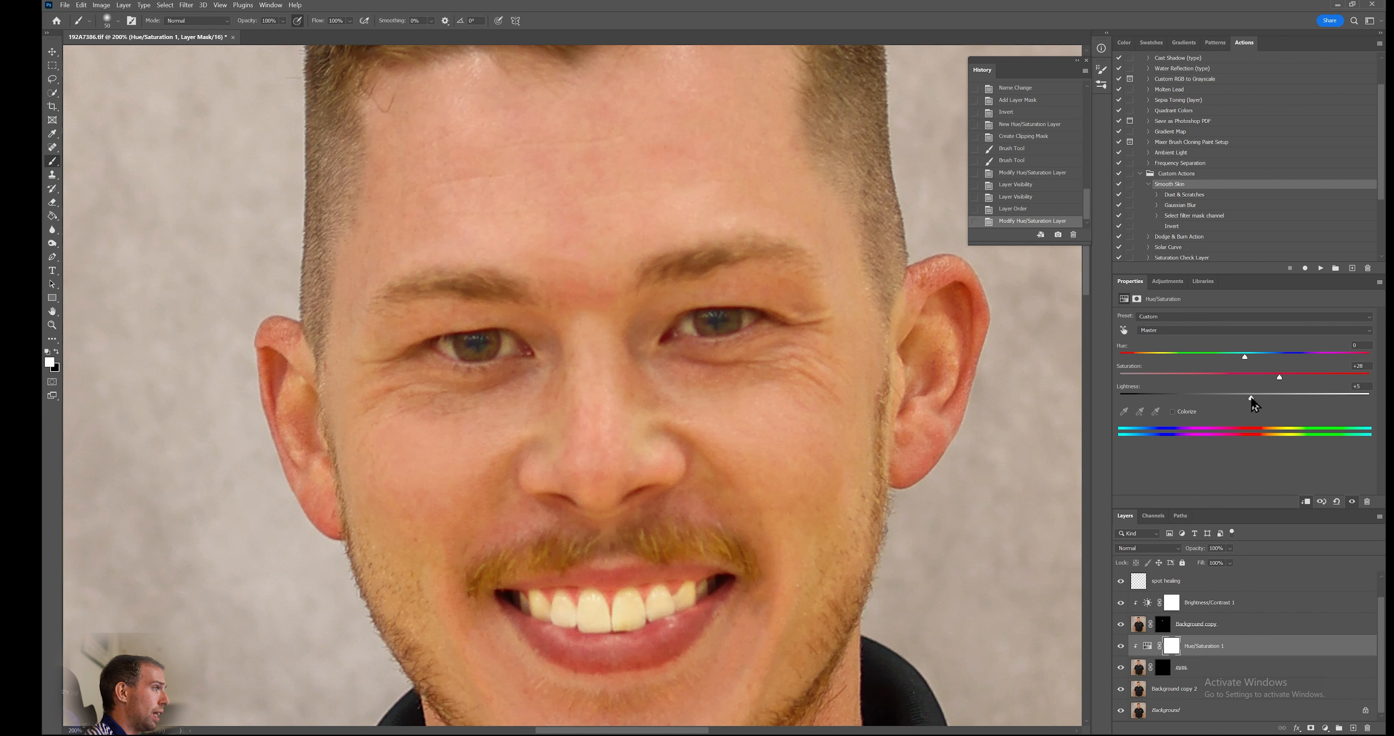
{"action": "left_click_drag", "start_coordinate": [1280, 380], "coordinate": [1272, 381]}
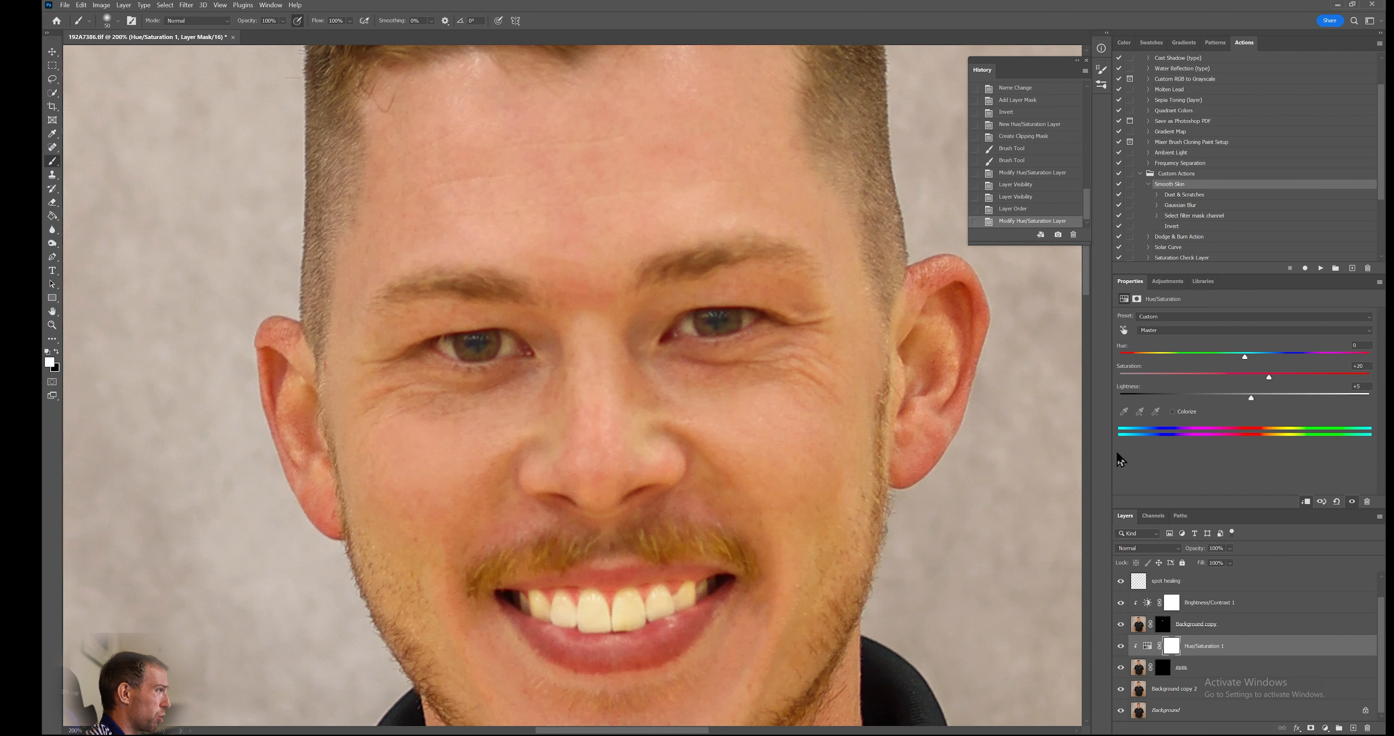
{"action": "key", "text": "ctrl+minus"}
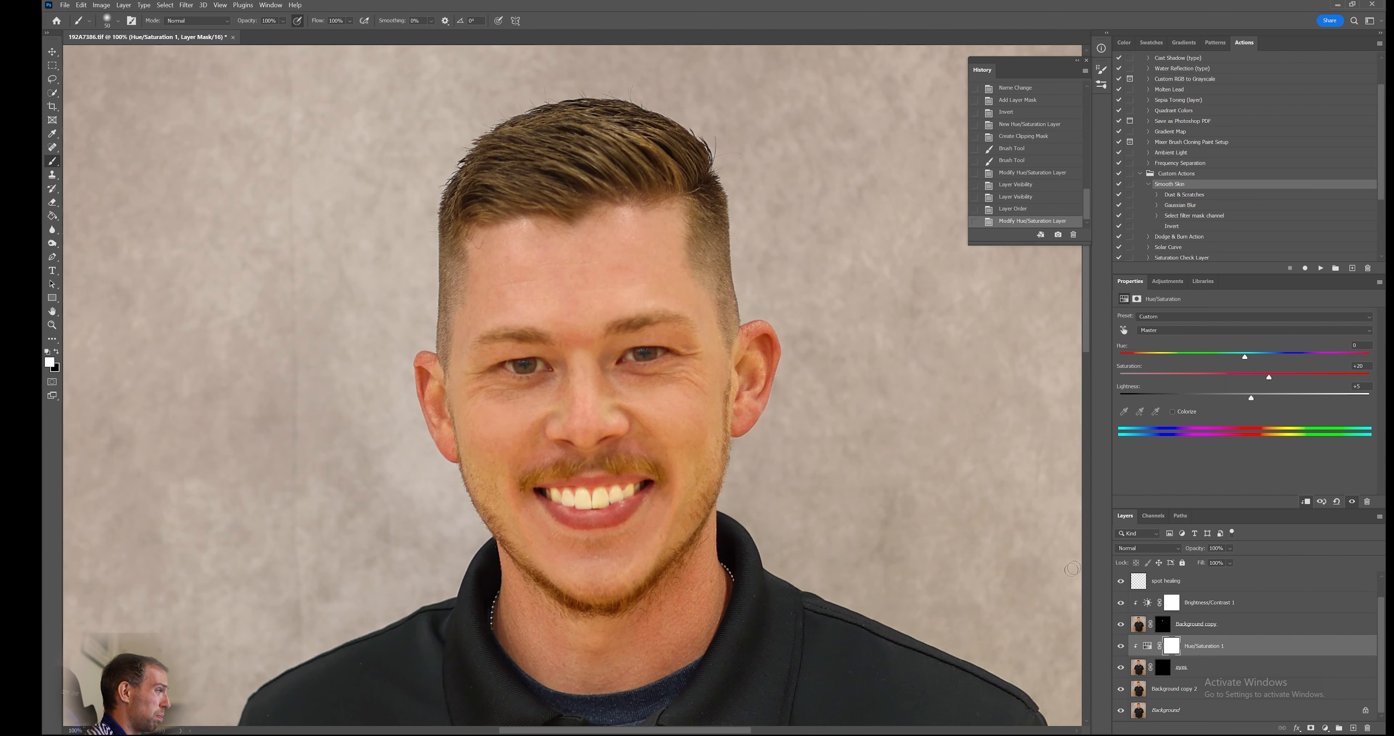
{"action": "left_click", "coordinate": [1121, 646]}
{"action": "left_click", "coordinate": [1121, 646]}
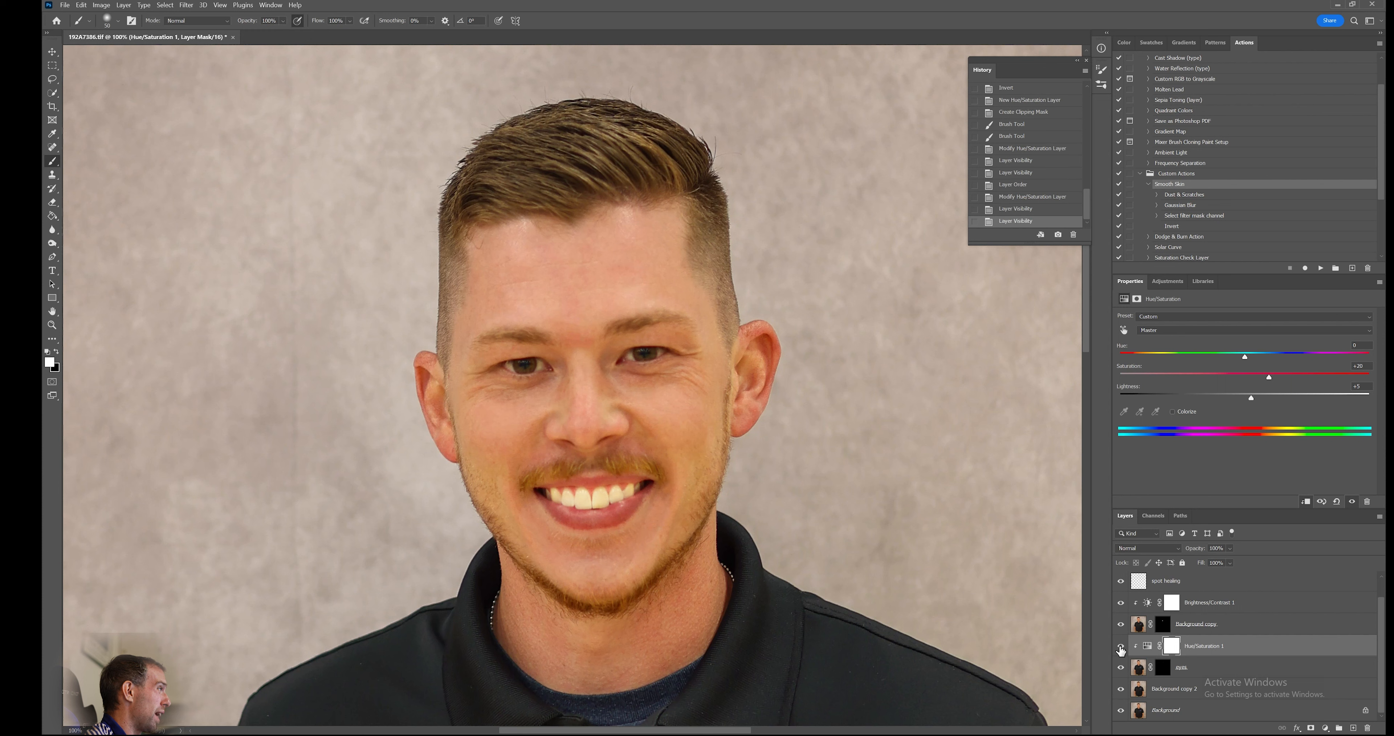
{"action": "left_click", "coordinate": [1121, 647]}
{"action": "left_click", "coordinate": [1121, 647]}
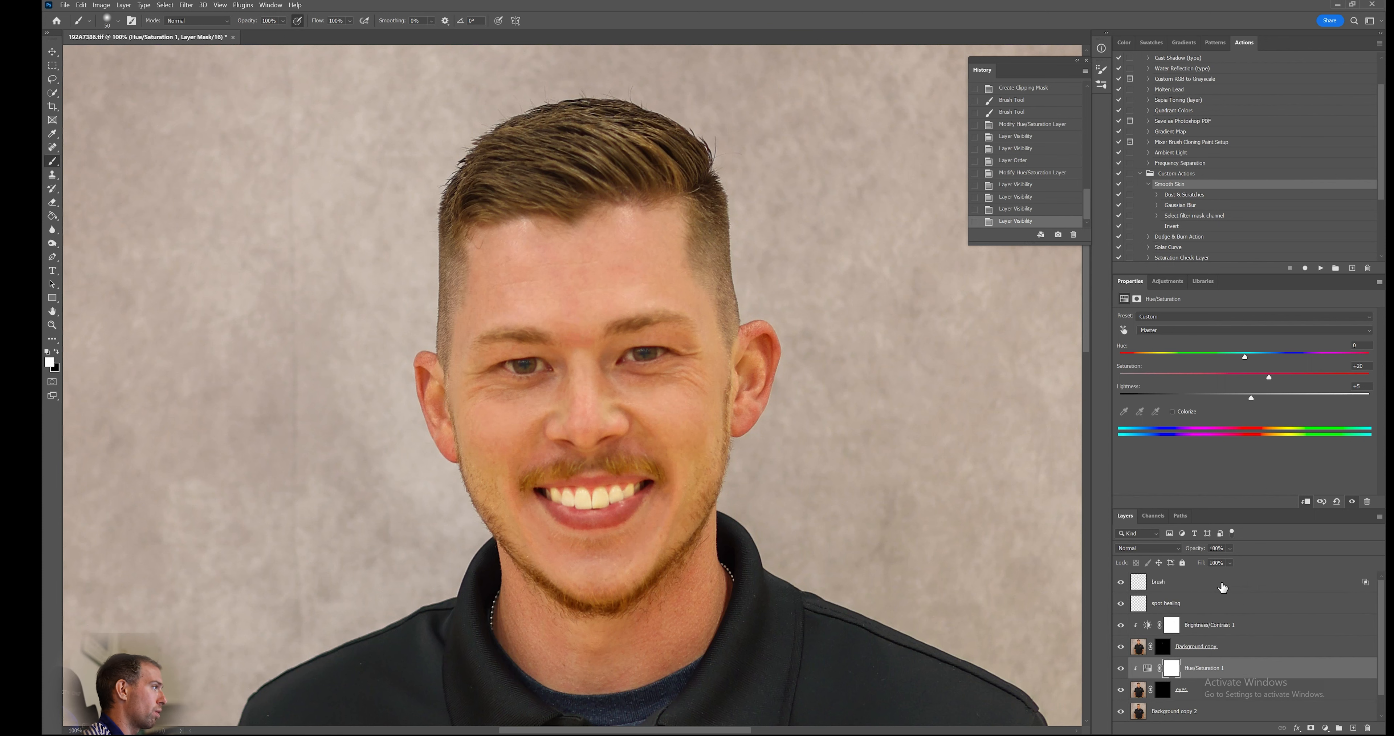
Stamp all visible layers into a new merged layer above the brush layer.
{"action": "left_click", "coordinate": [1223, 586]}
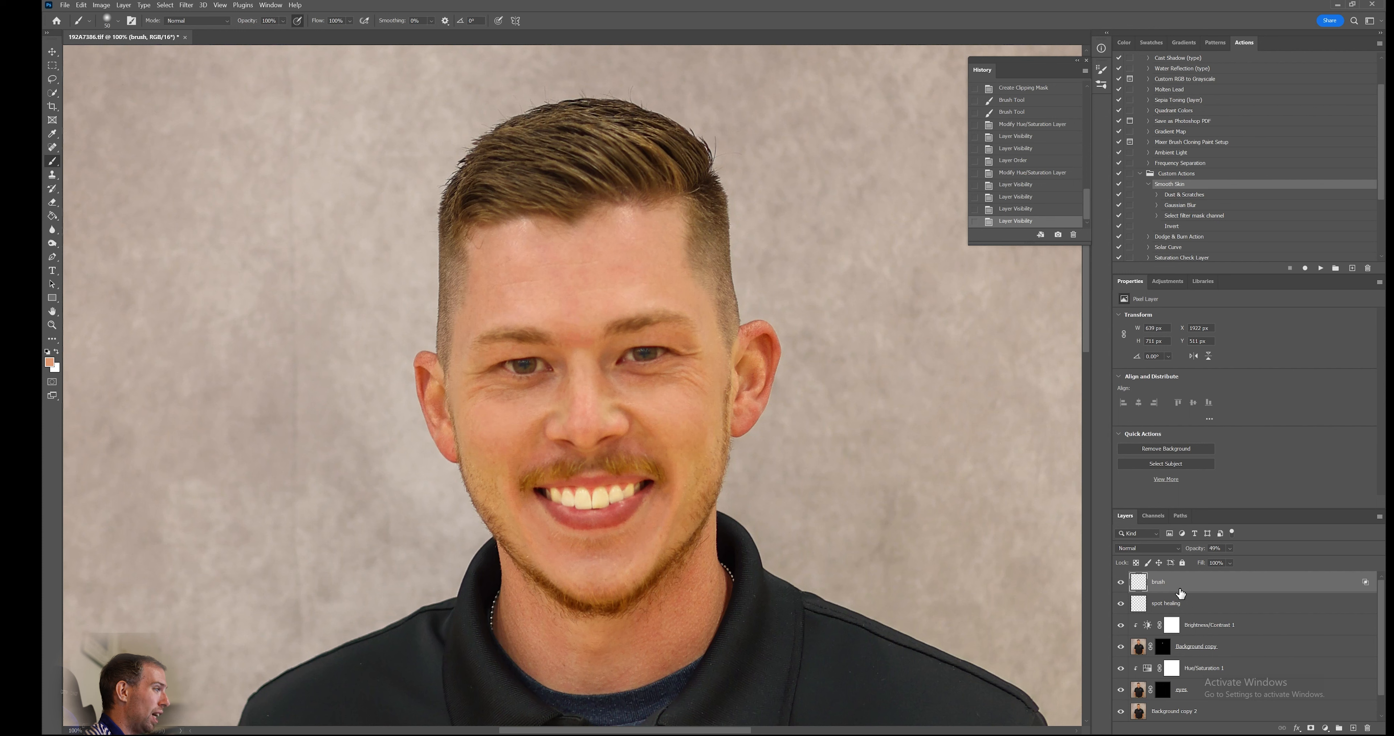
{"action": "key", "text": "ctrl+shift+alt+e"}
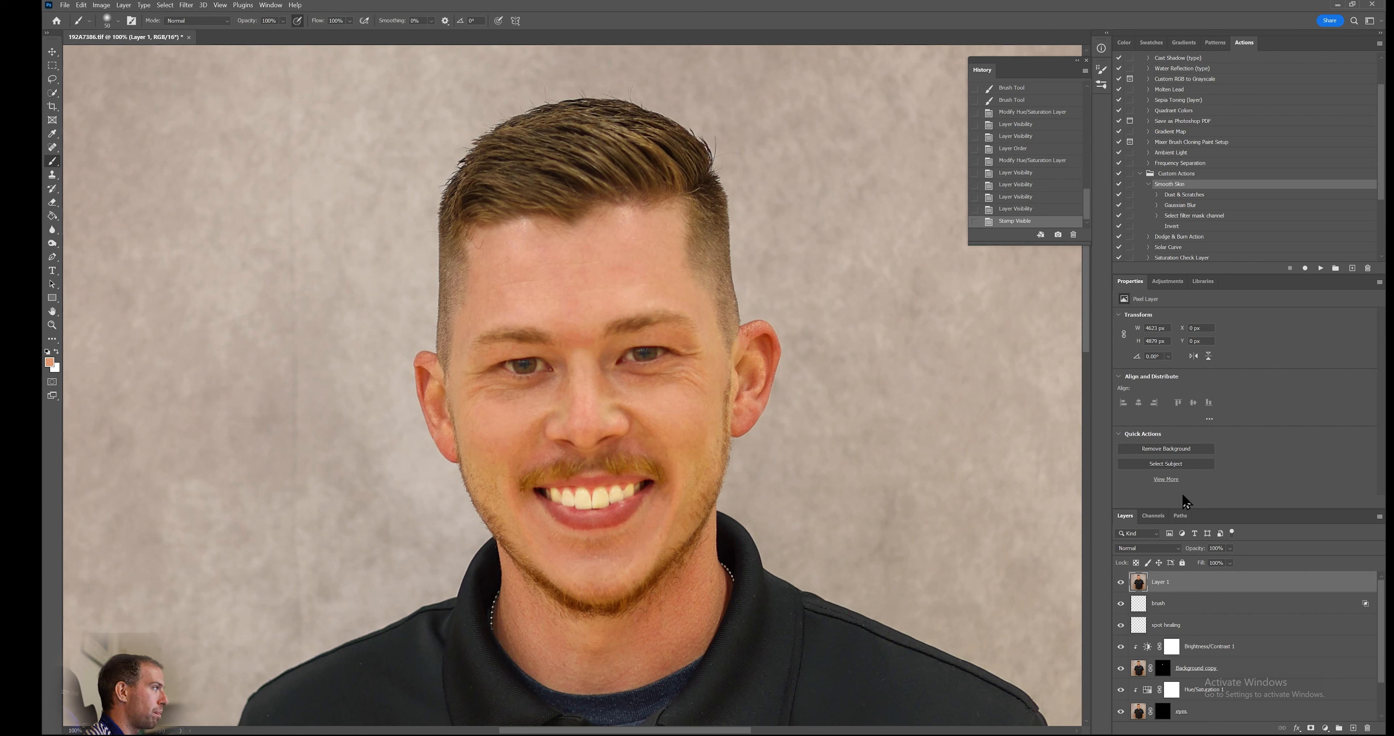
{"action": "scroll", "coordinate": [1213, 598], "scroll_direction": "down", "scroll_amount": 1}
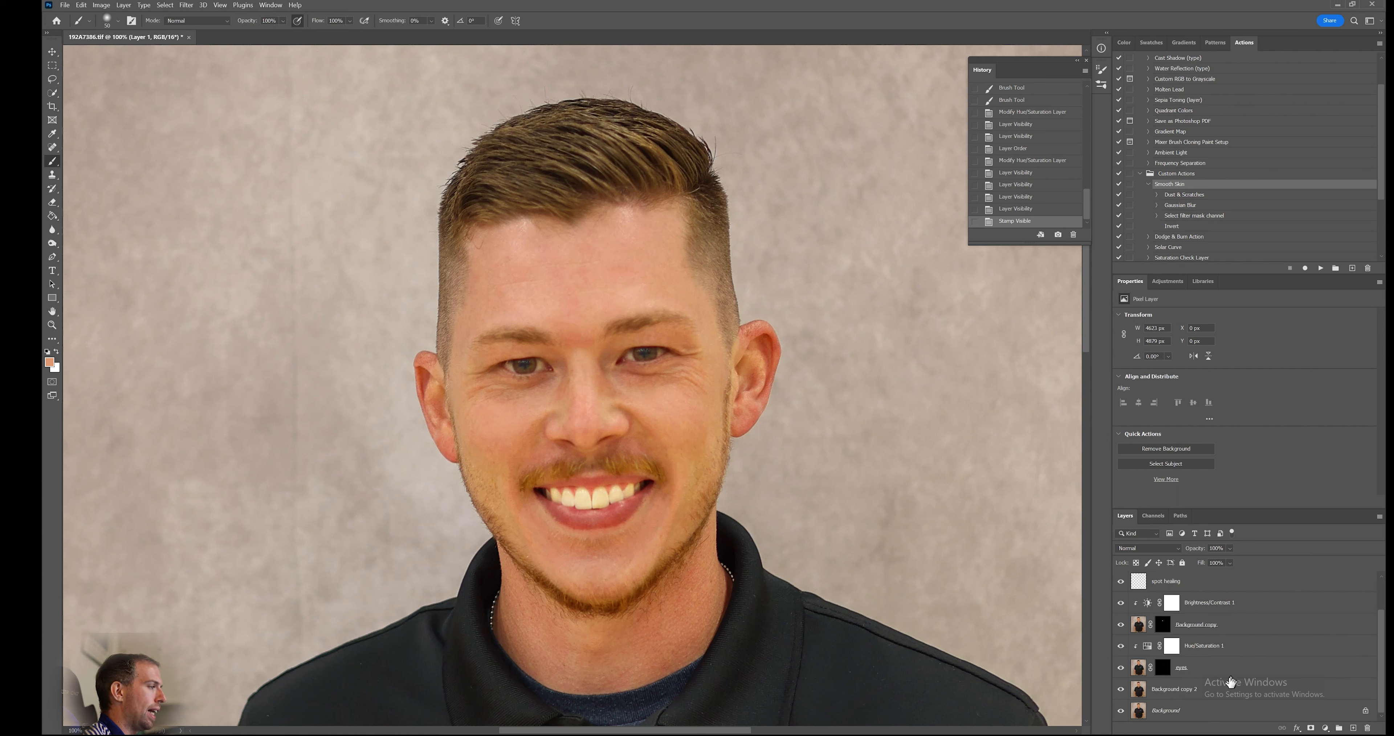
Convert the merged layer at the top of the stack into a smart object for smart filters.
{"action": "scroll", "coordinate": [1215, 603], "scroll_direction": "up", "scroll_amount": 1}
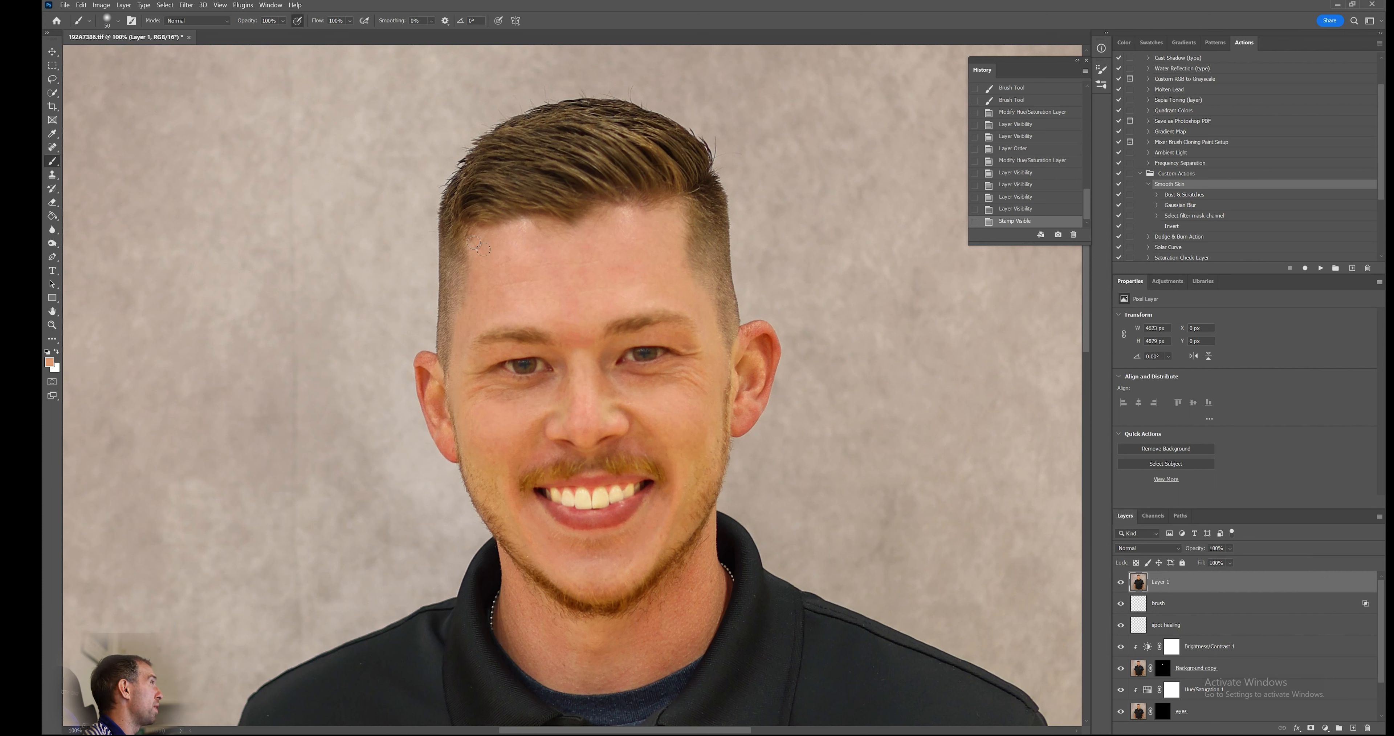
{"action": "left_click", "coordinate": [167, 5]}
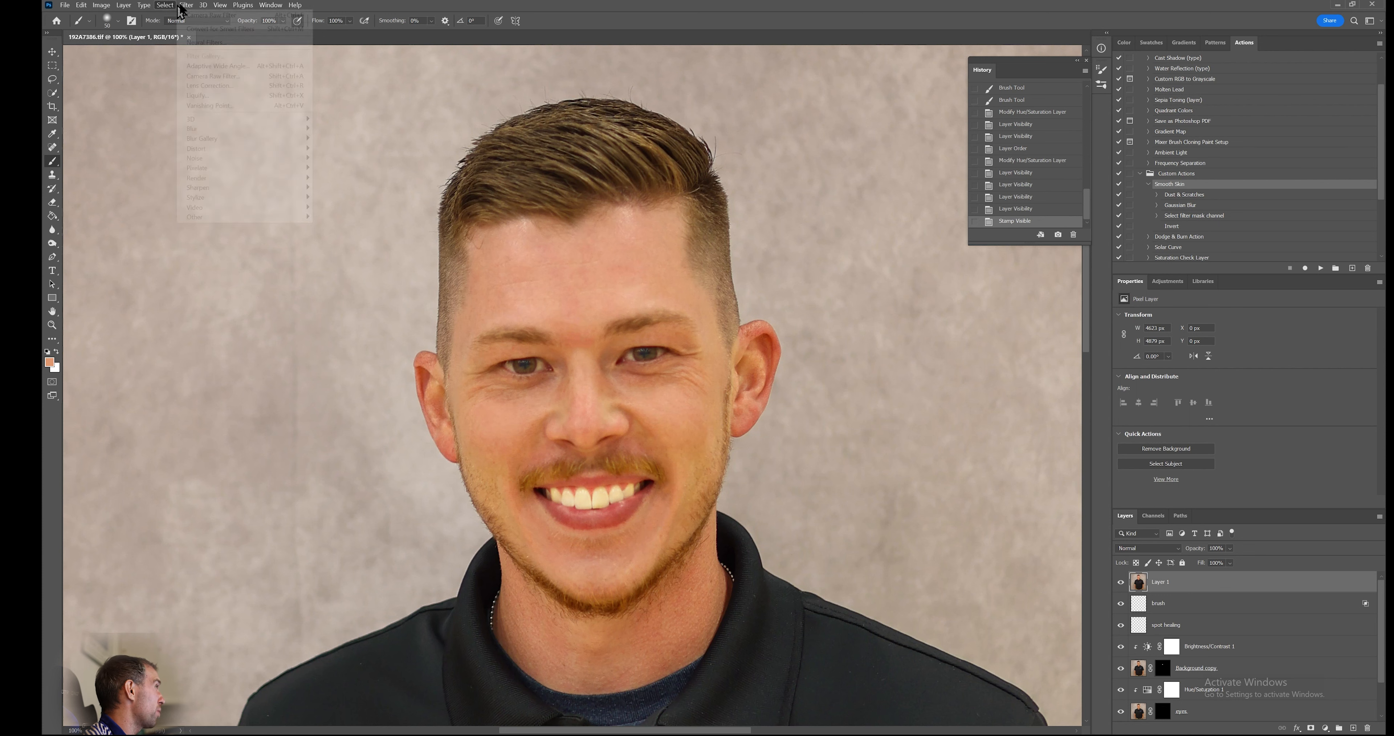
{"action": "mouse_move", "coordinate": [185, 6]}
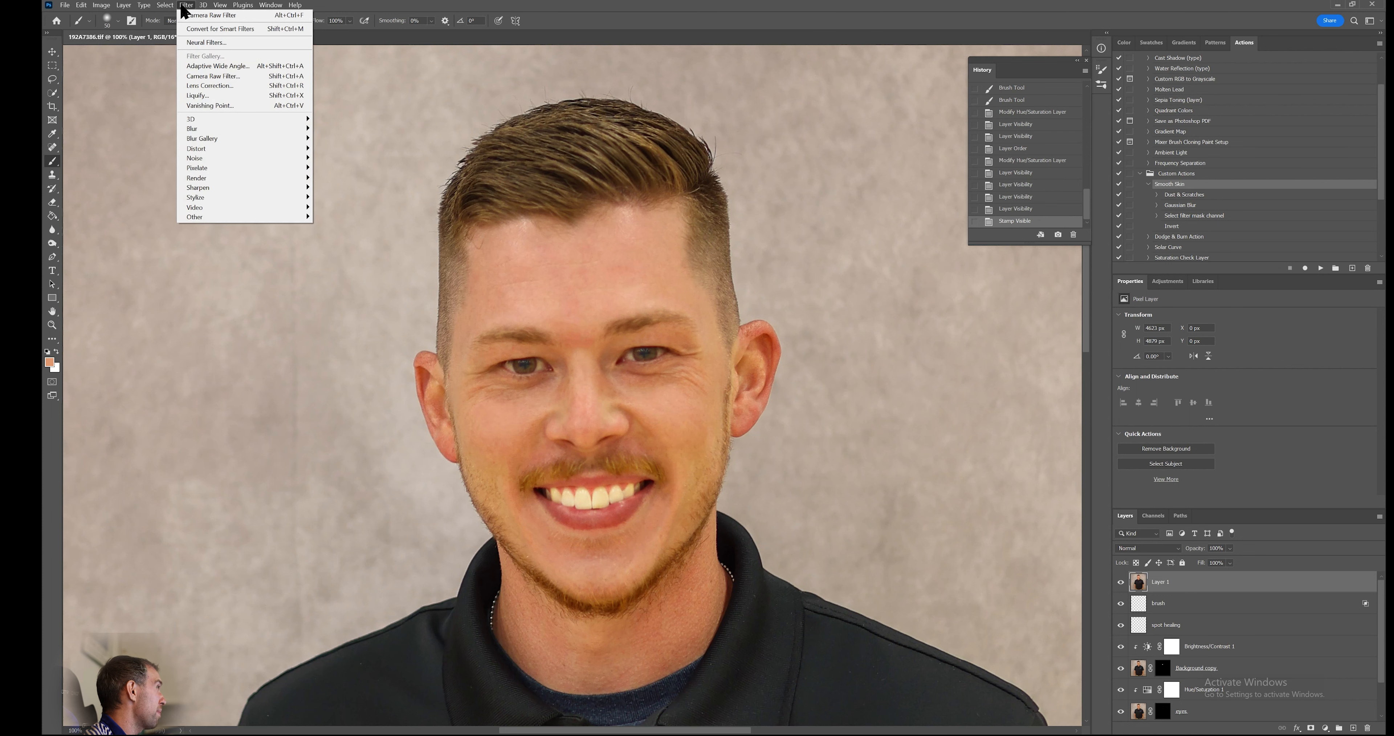
{"action": "left_click", "coordinate": [248, 29]}
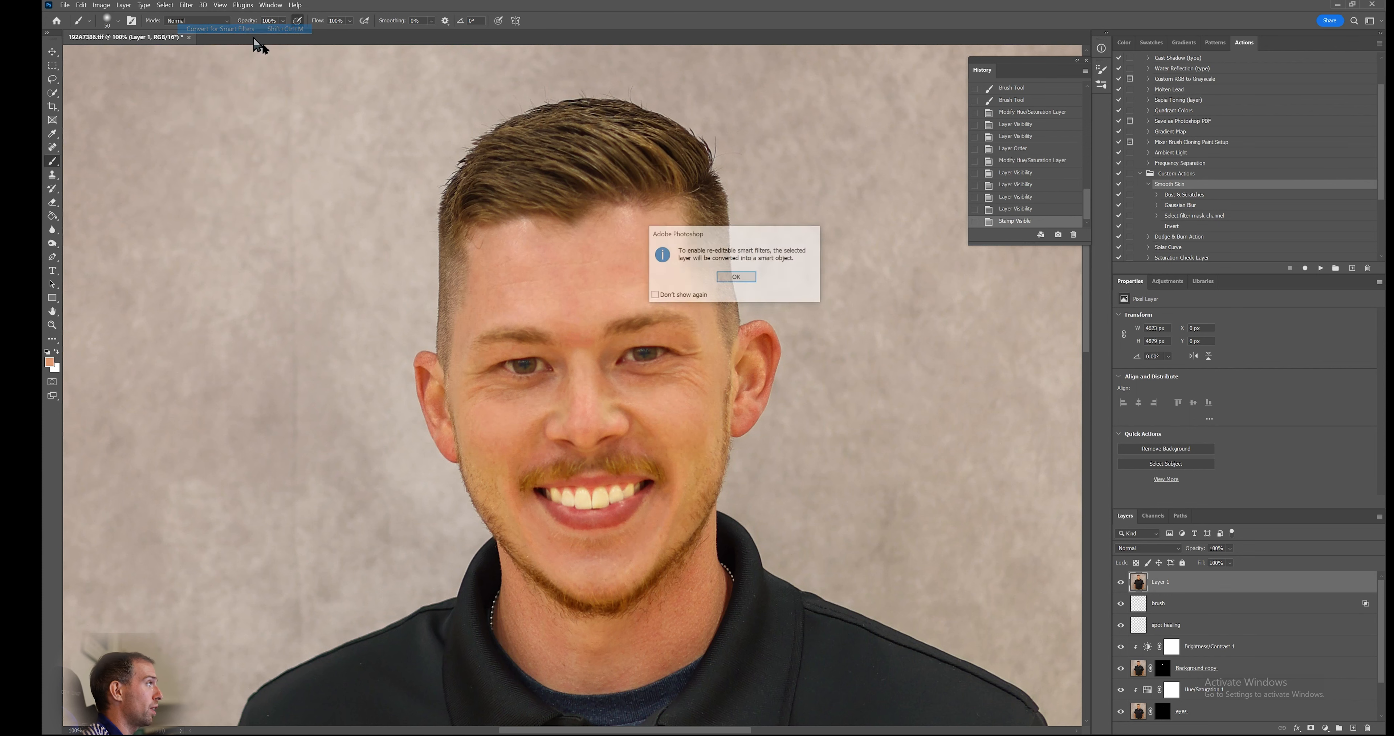
{"action": "left_click", "coordinate": [737, 278]}
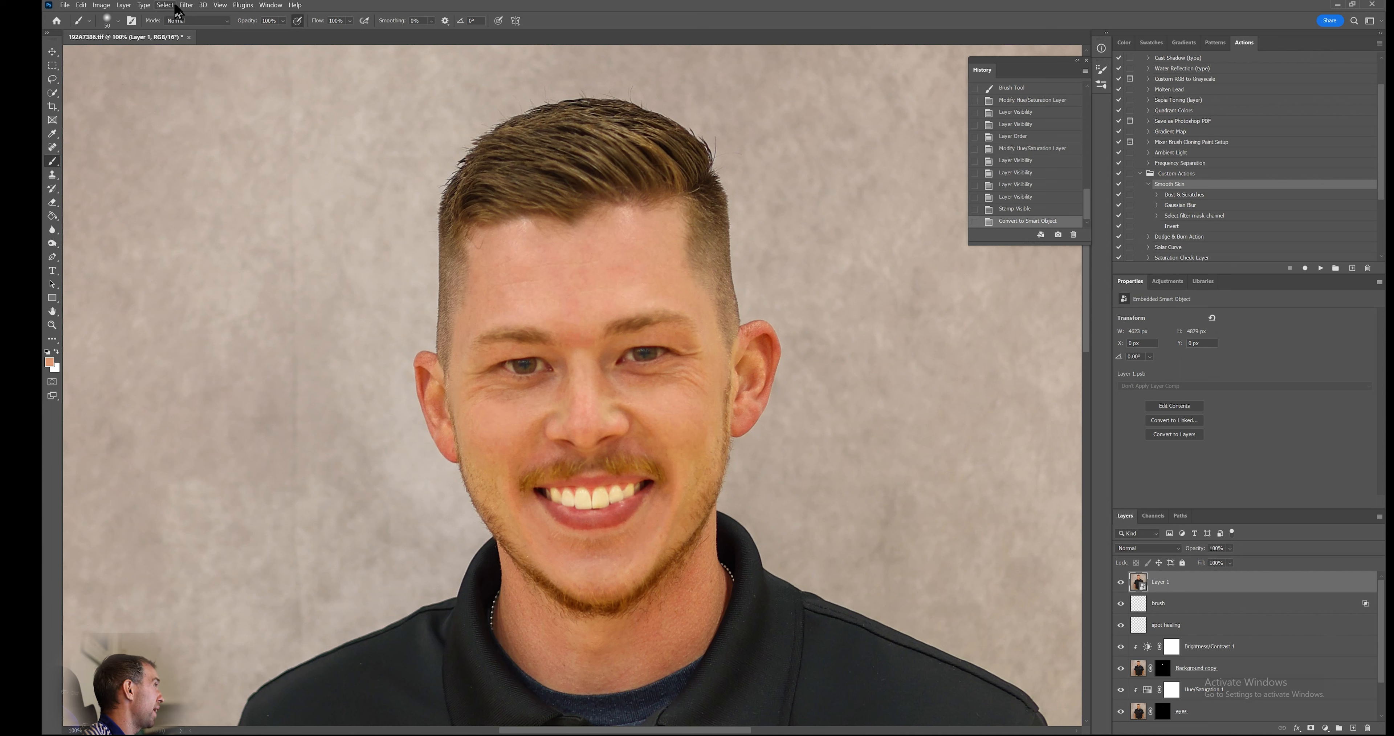
Apply a Dust & Scratches smart filter with a radius of 9 pixels and a threshold of 0 to the merged layer.
{"action": "left_click", "coordinate": [185, 4]}
{"action": "mouse_move", "coordinate": [265, 158]}
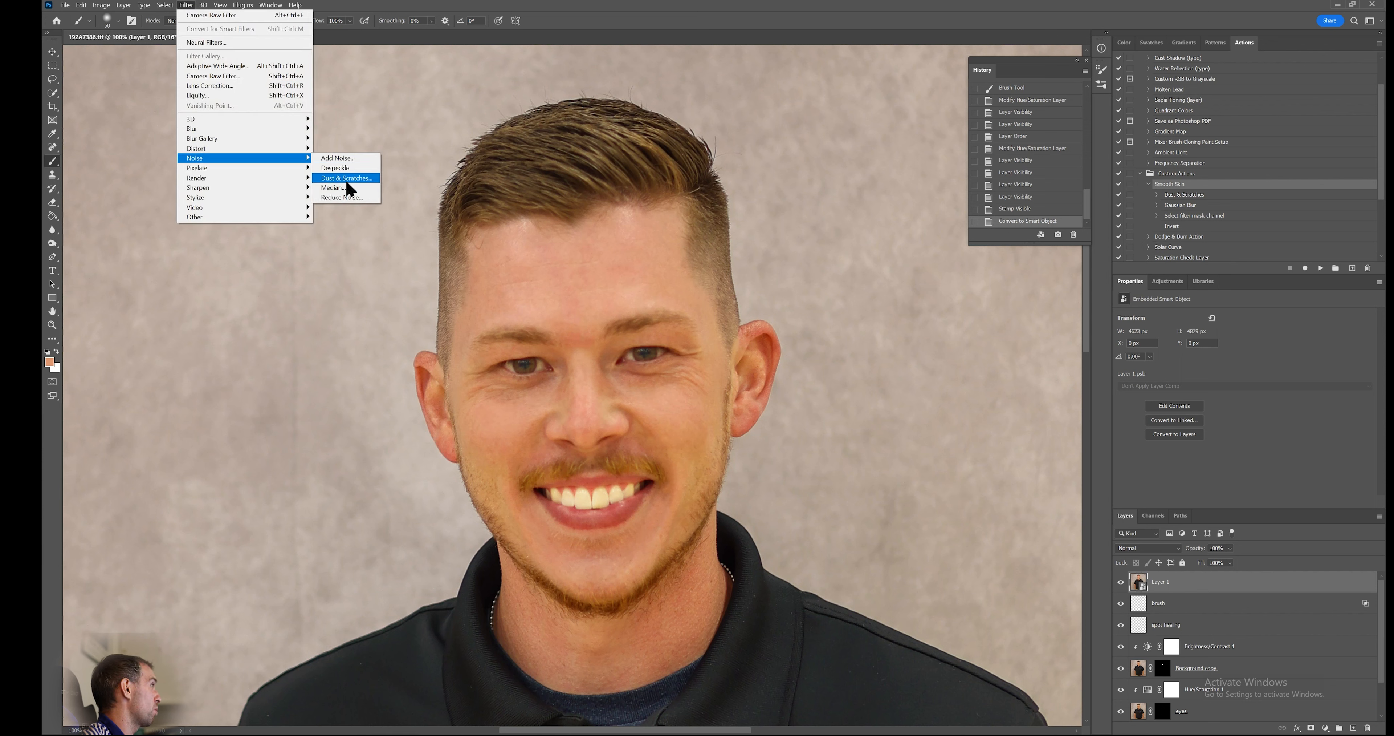
{"action": "left_click", "coordinate": [346, 179]}
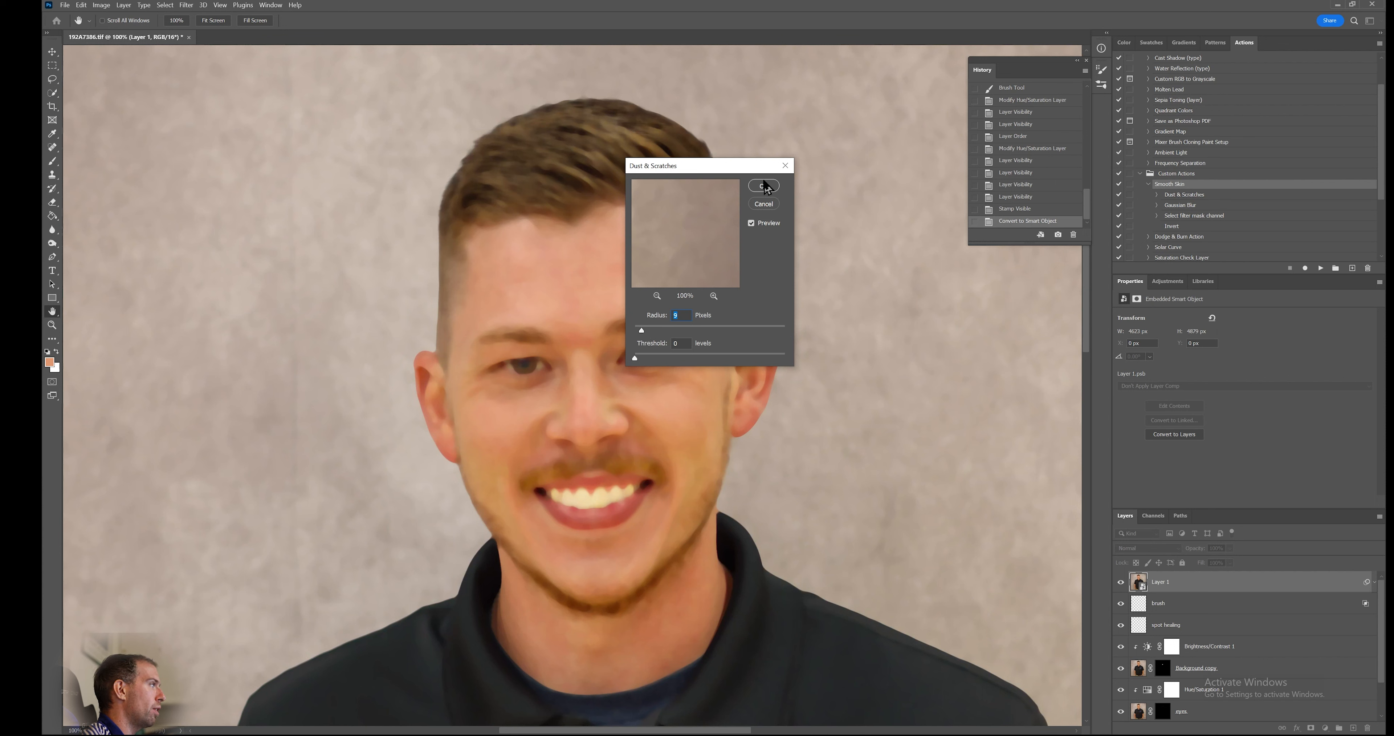
{"action": "left_click", "coordinate": [763, 185]}
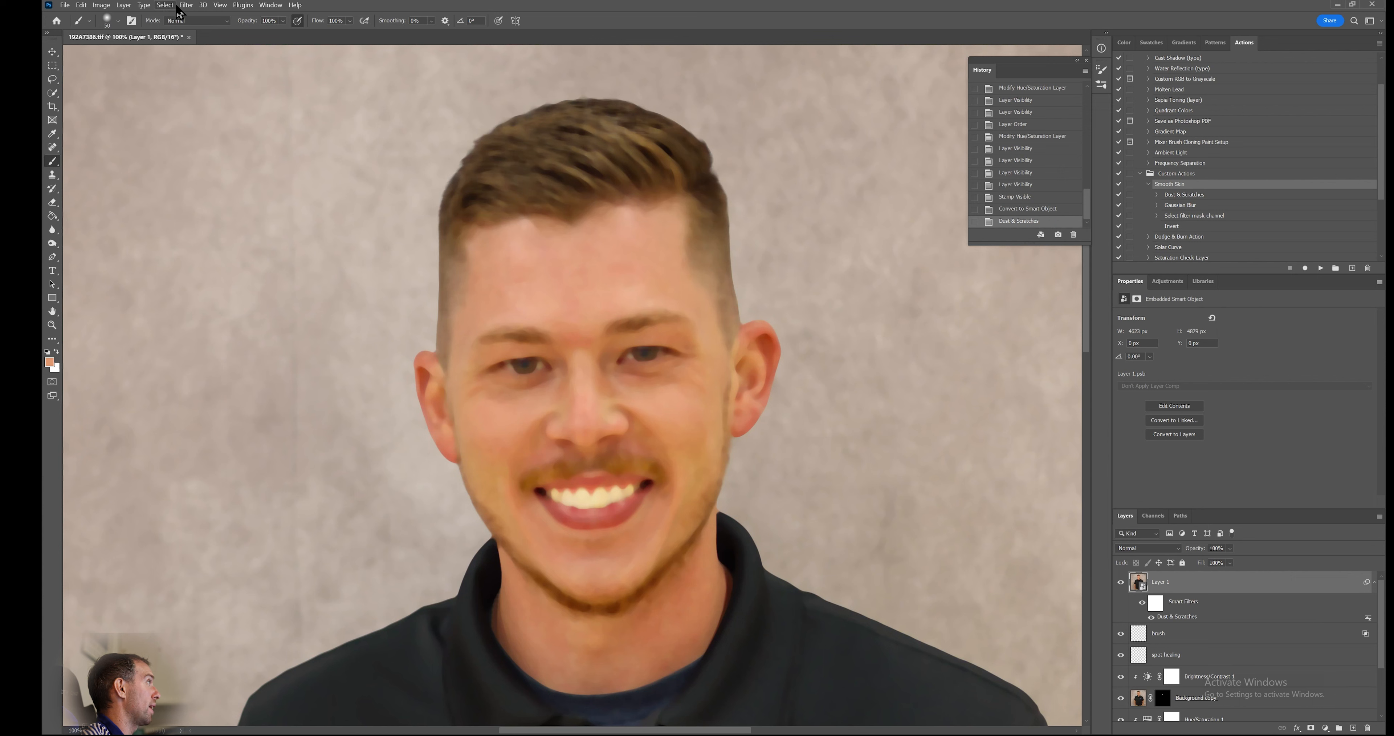
Add a Gaussian Blur smart filter with a radius of 3.2 pixels to the merged layer.
{"action": "left_click", "coordinate": [186, 5]}
{"action": "mouse_move", "coordinate": [283, 130]}
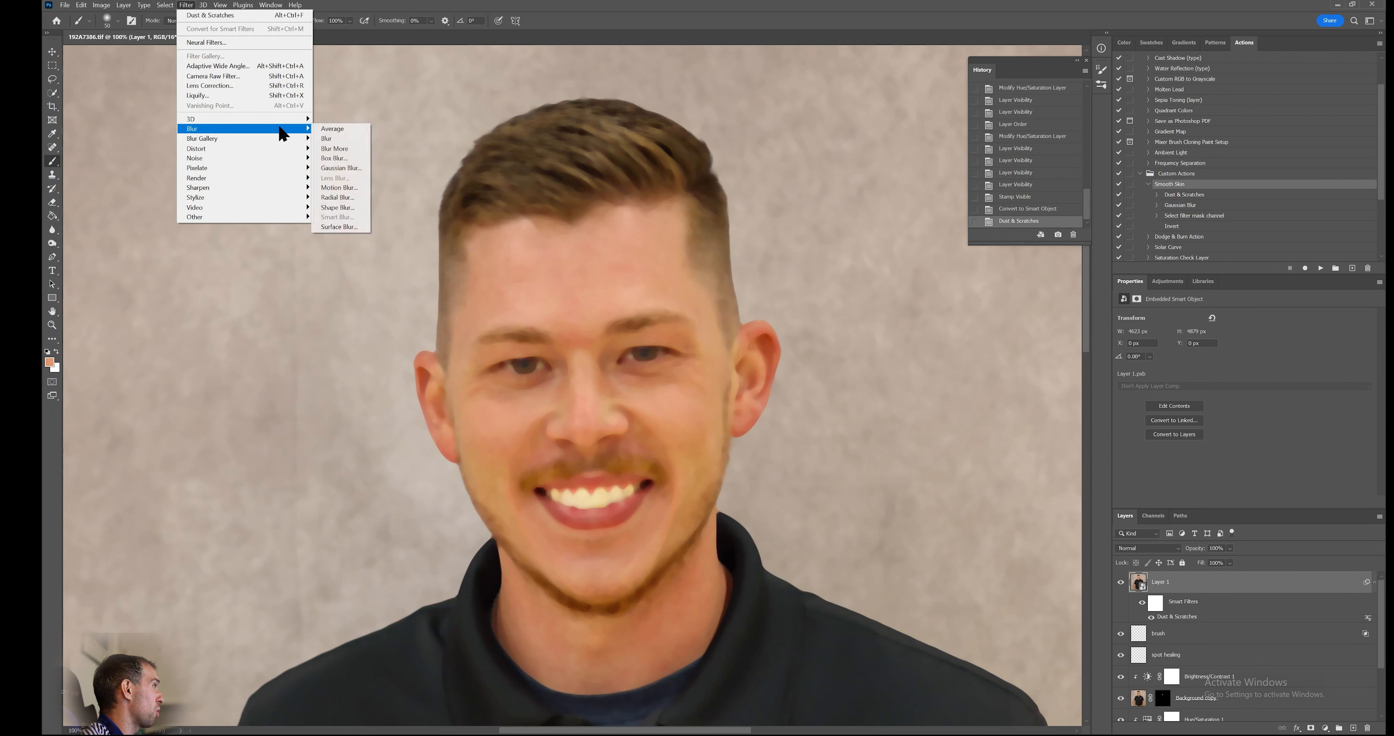
{"action": "left_click", "coordinate": [358, 169]}
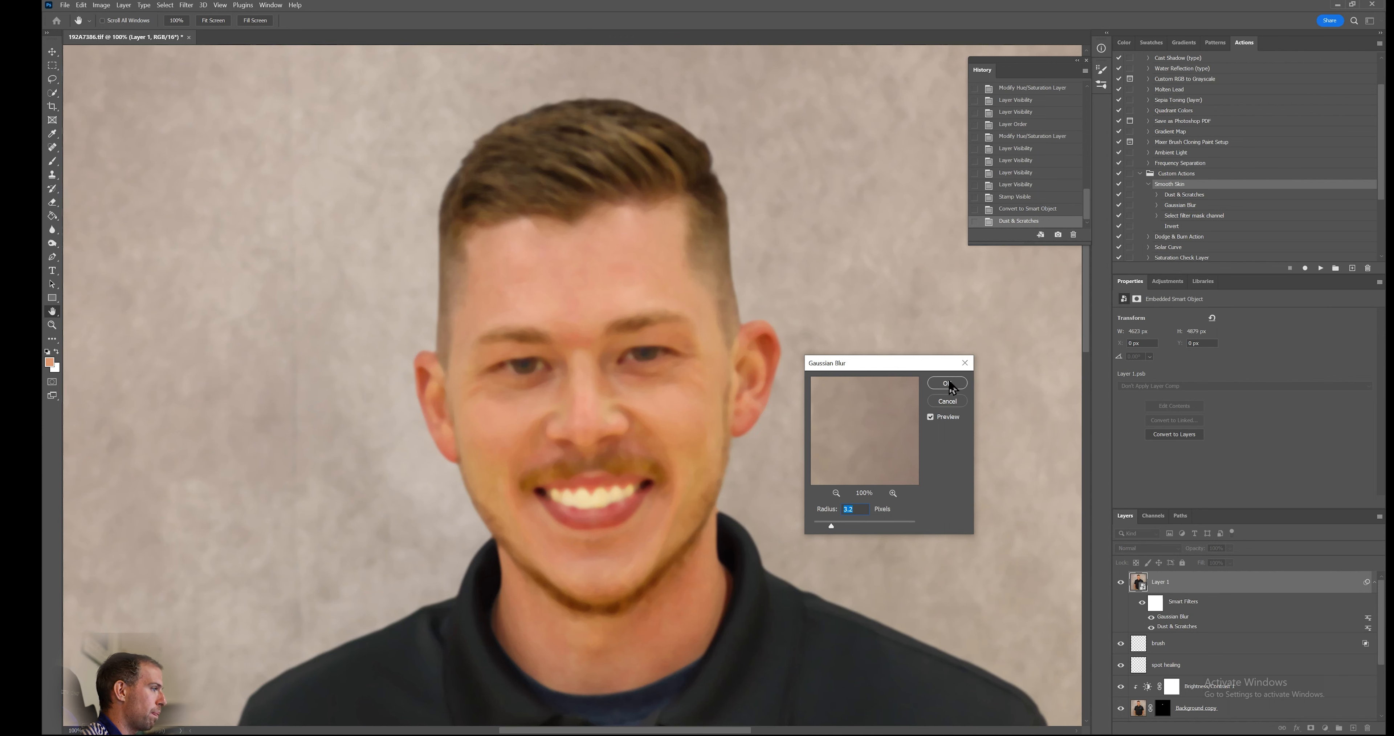
{"action": "left_click", "coordinate": [948, 383]}
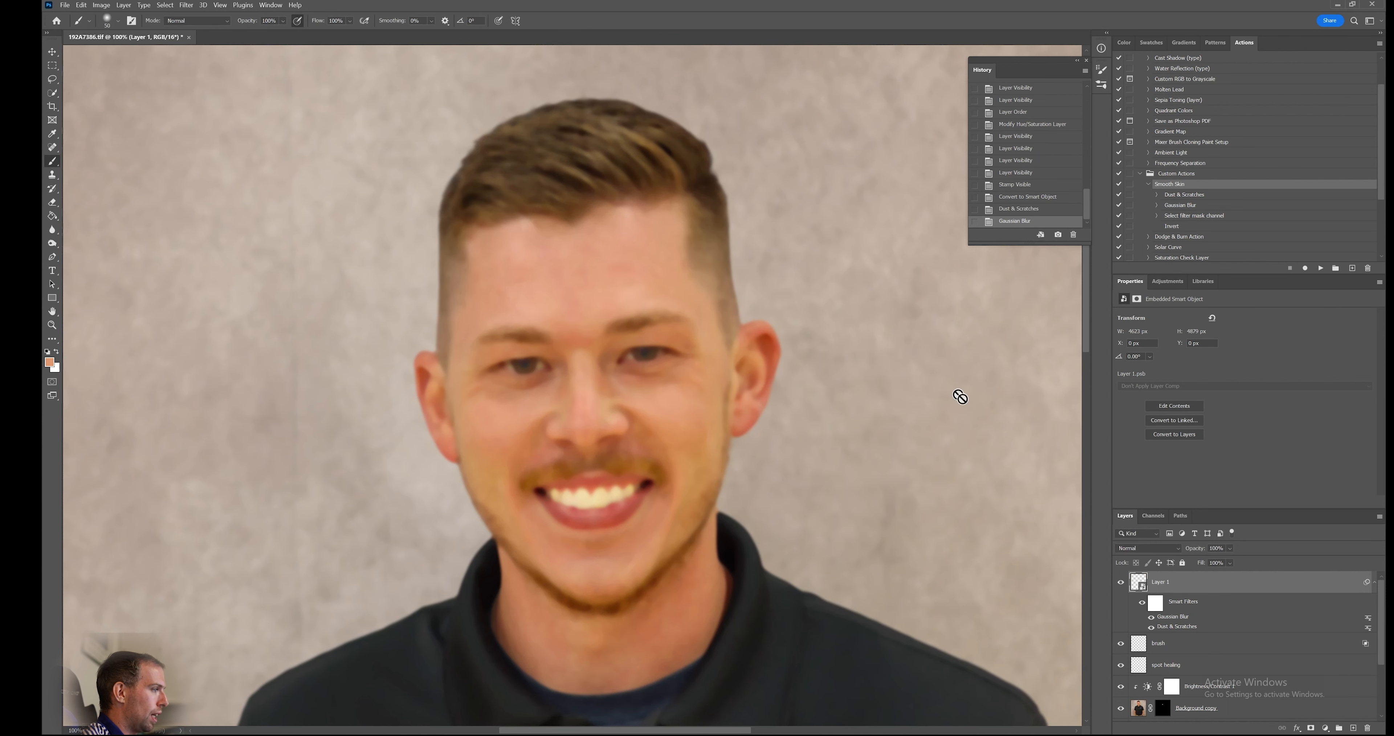
Reopen the Dust & Scratches smart filter's settings and close them without changing anything.
{"action": "double_click", "coordinate": [1178, 626]}
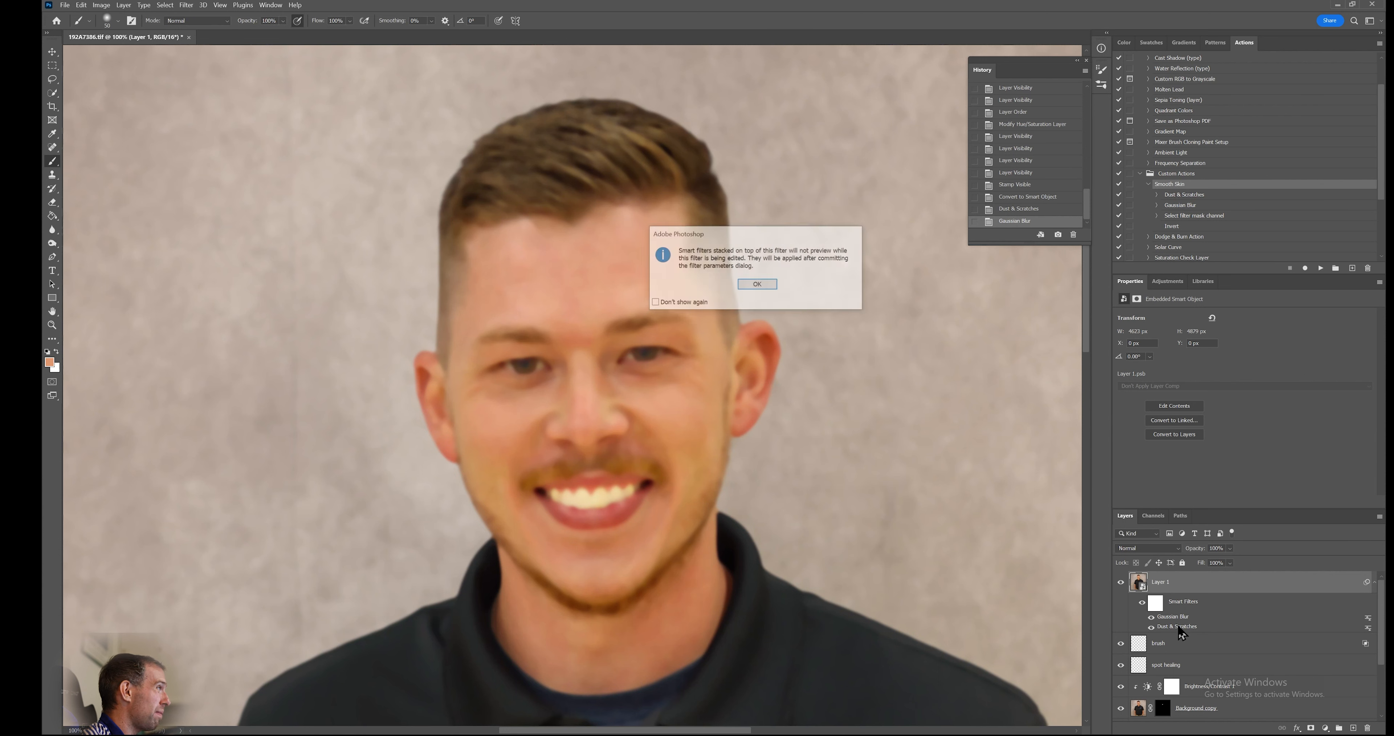
{"action": "left_click", "coordinate": [764, 285]}
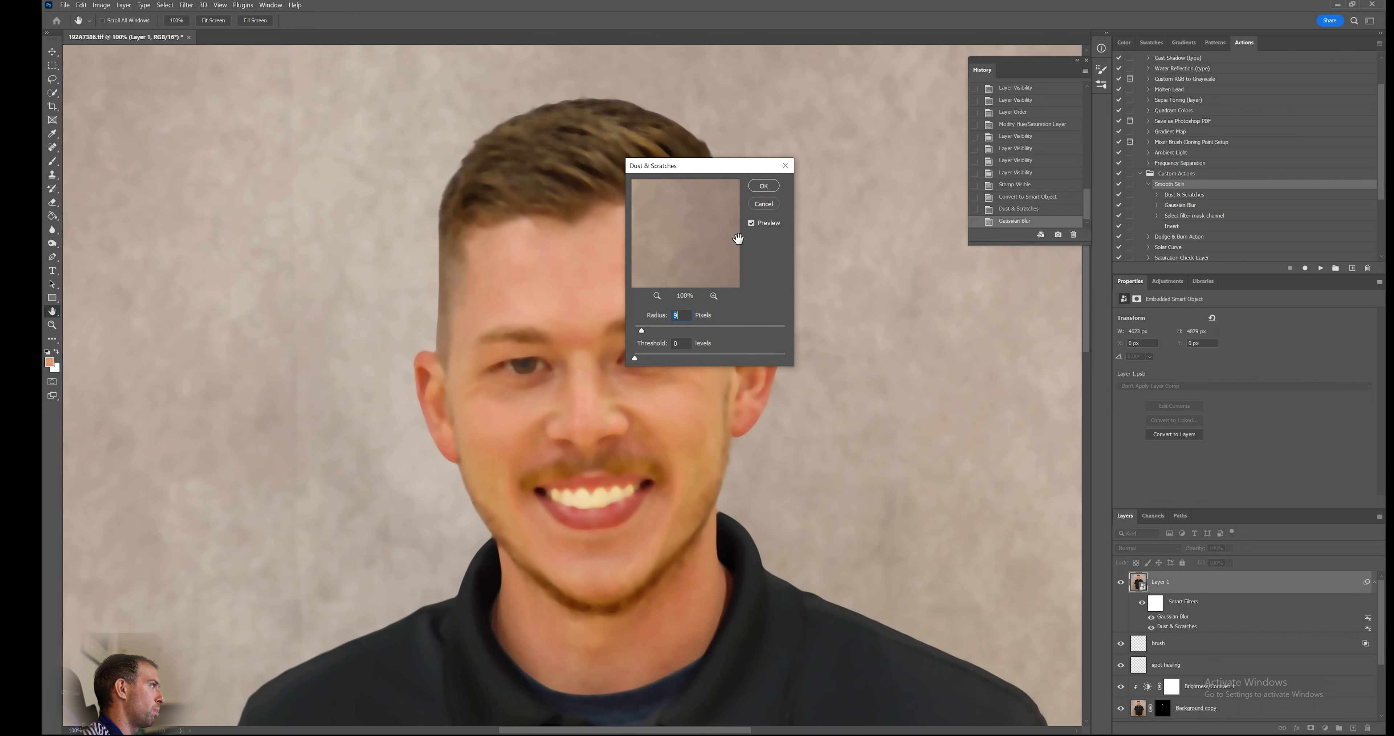
{"action": "left_click", "coordinate": [767, 206]}
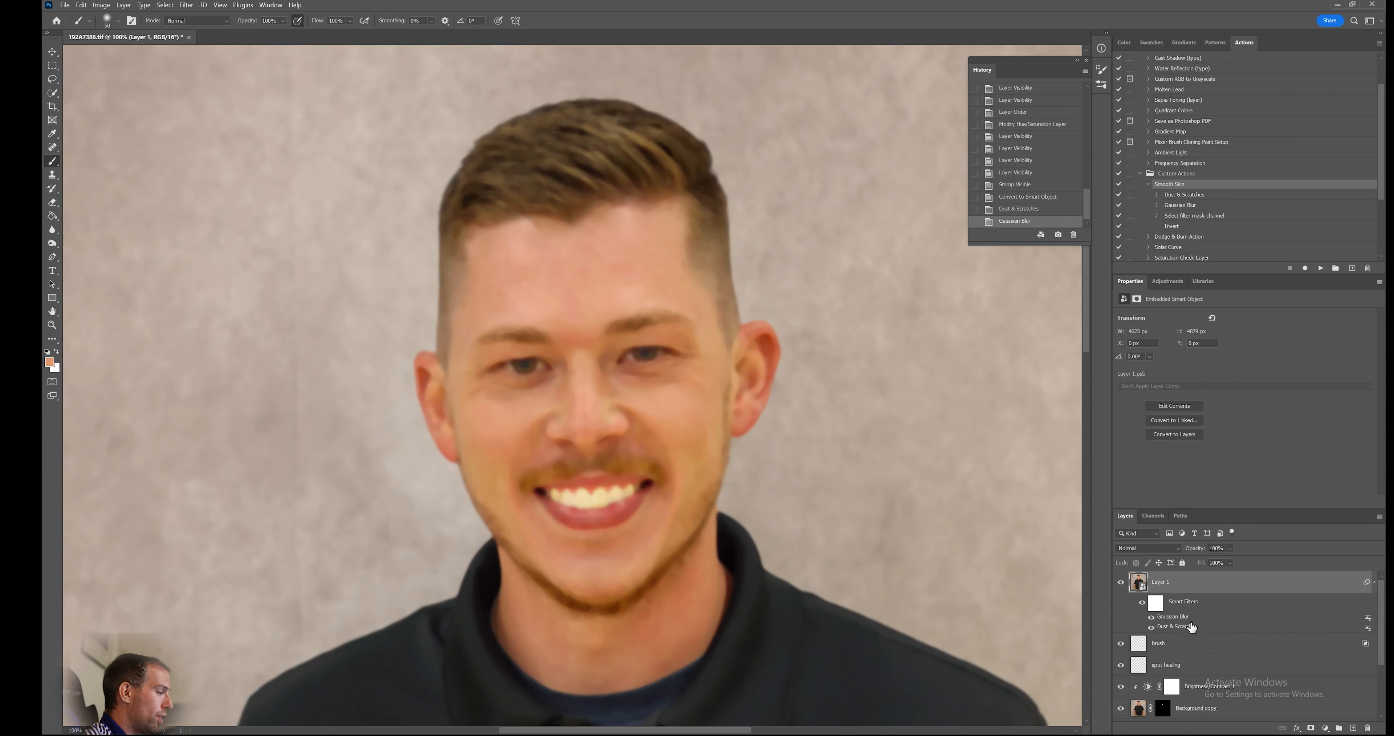
Invert the smart filter mask to black and paint white on it over the forehead and upper face with a larger brush.
{"action": "left_click", "coordinate": [1155, 607]}
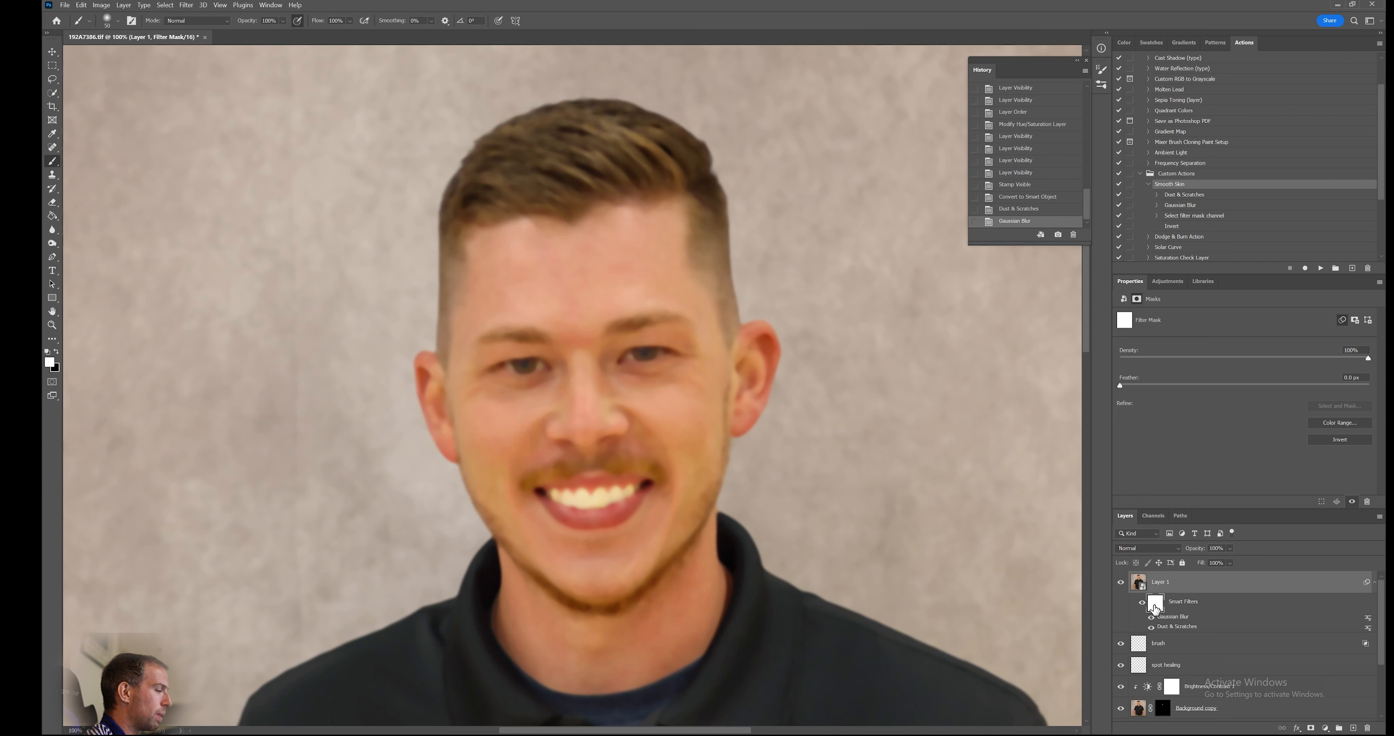
{"action": "key", "text": "ctrl+i"}
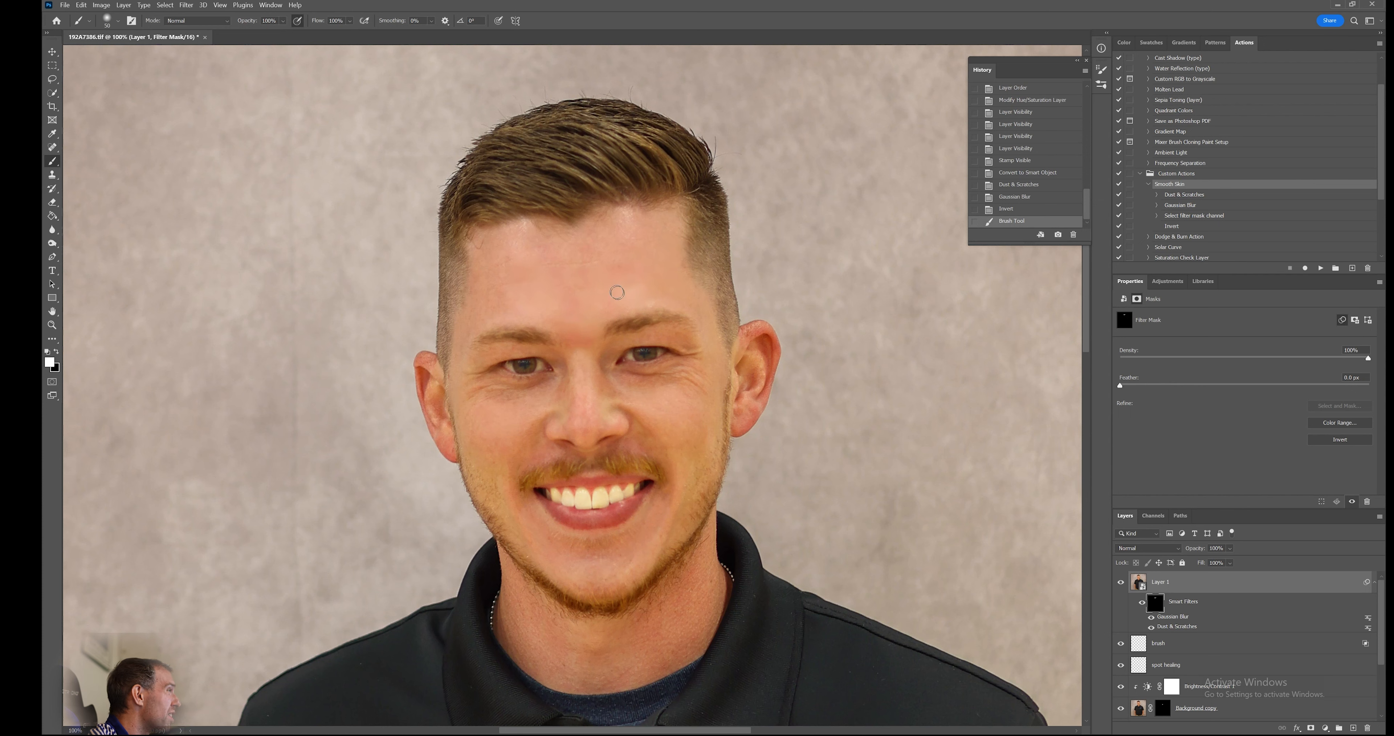
{"action": "key", "text": "bracketright"}
{"action": "key", "text": "bracketright"}
{"action": "key", "text": "bracketright"}
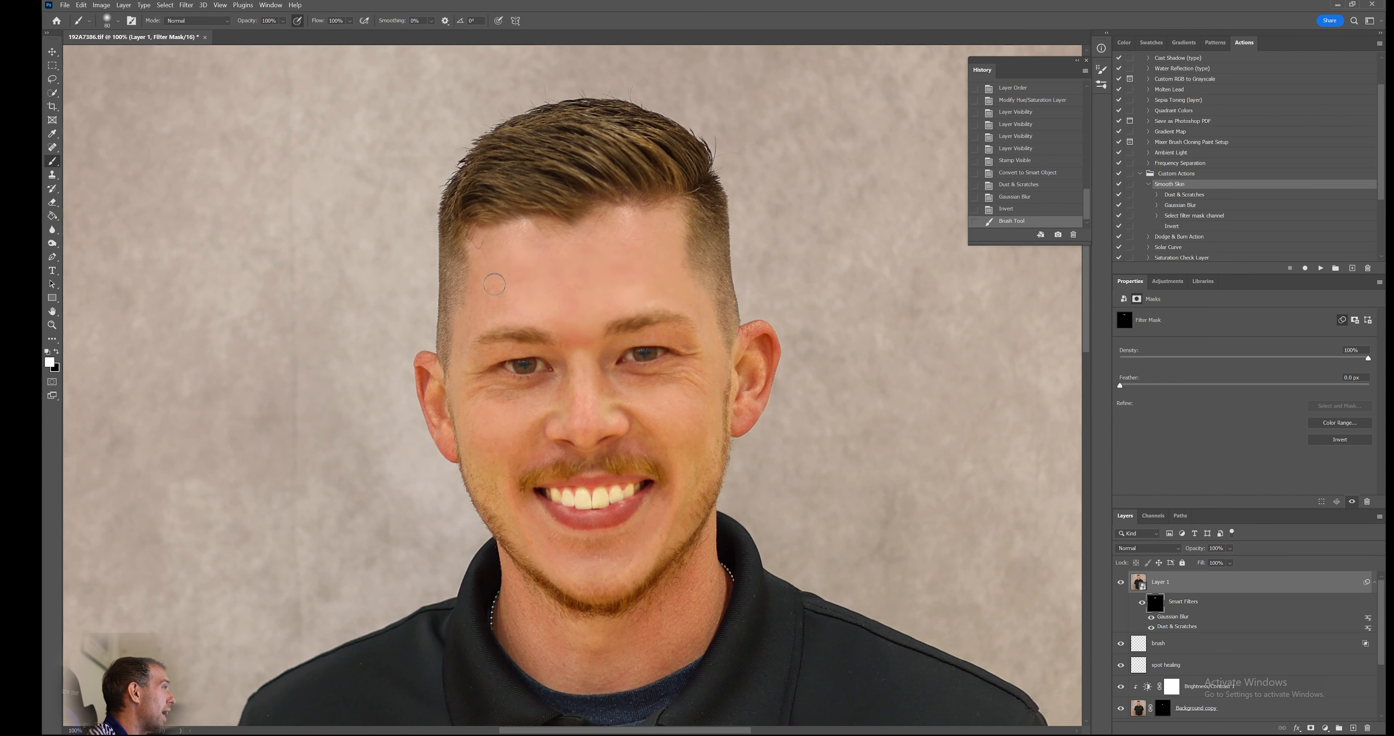
{"action": "mouse_move", "coordinate": [513, 297]}
{"action": "left_mouse_down"}
{"action": "mouse_move", "coordinate": [603, 286]}
{"action": "mouse_move", "coordinate": [551, 248]}
{"action": "mouse_move", "coordinate": [612, 236]}
{"action": "mouse_move", "coordinate": [652, 254]}
{"action": "mouse_move", "coordinate": [606, 247]}
{"action": "mouse_move", "coordinate": [677, 238]}
{"action": "mouse_move", "coordinate": [674, 433]}
{"action": "left_mouse_up"}
{"action": "key", "text": "backslash"}
{"action": "key", "text": "backslash"}
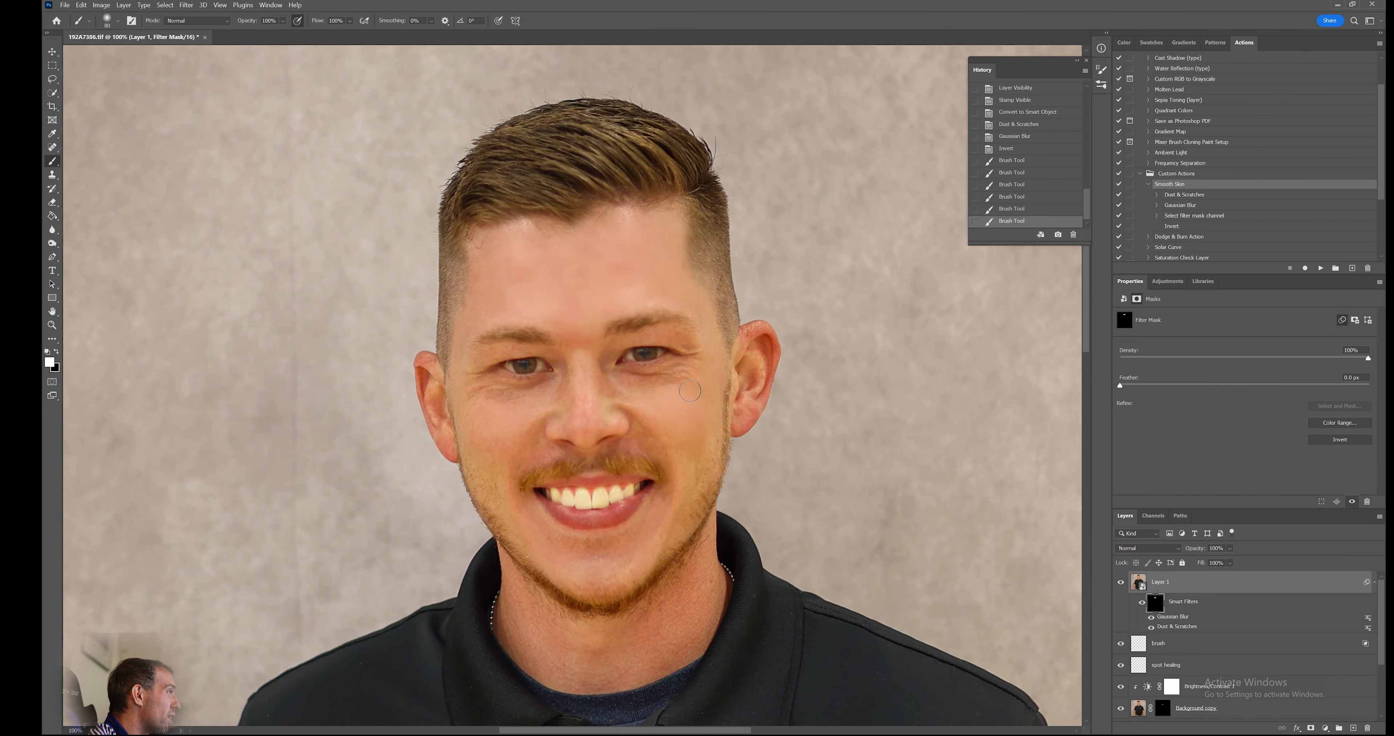
Smooth the skin on both cheeks, the nose and around the chin by painting white on the smart filter mask.
{"action": "left_click_drag", "start_coordinate": [674, 398], "coordinate": [692, 394]}
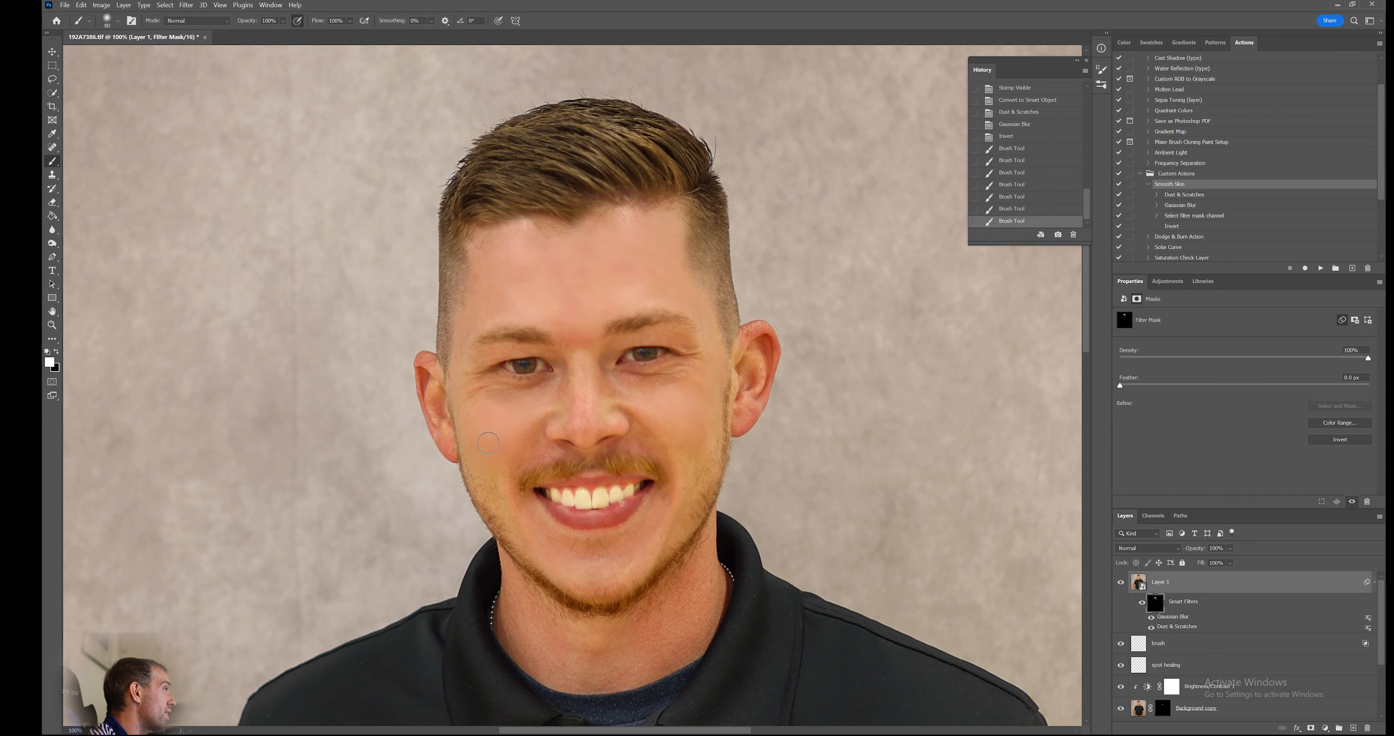
{"action": "left_click_drag", "start_coordinate": [488, 443], "coordinate": [477, 424]}
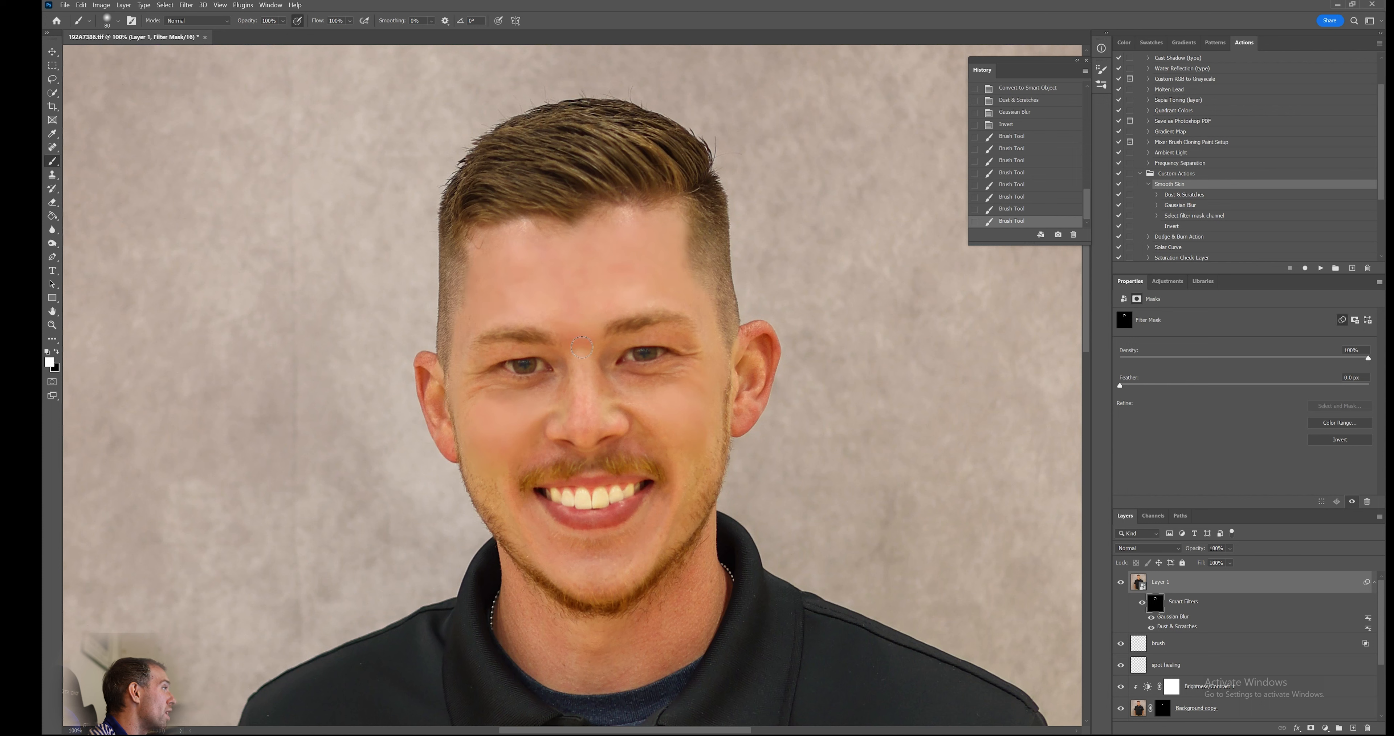
{"action": "mouse_move", "coordinate": [581, 347]}
{"action": "left_mouse_down"}
{"action": "mouse_move", "coordinate": [584, 420]}
{"action": "mouse_move", "coordinate": [587, 345]}
{"action": "mouse_move", "coordinate": [610, 392]}
{"action": "left_mouse_up"}
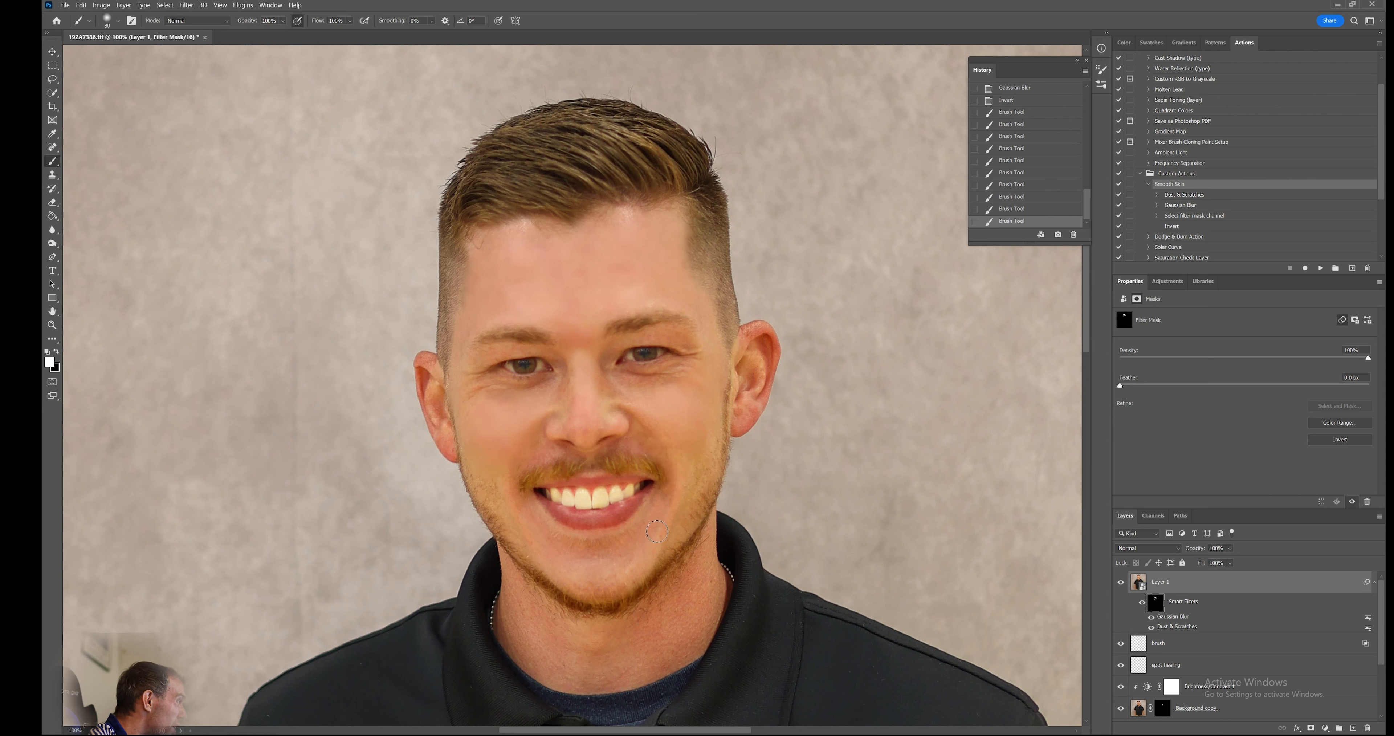
{"action": "left_click_drag", "start_coordinate": [657, 531], "coordinate": [684, 504]}
{"action": "left_click_drag", "start_coordinate": [551, 552], "coordinate": [531, 517]}
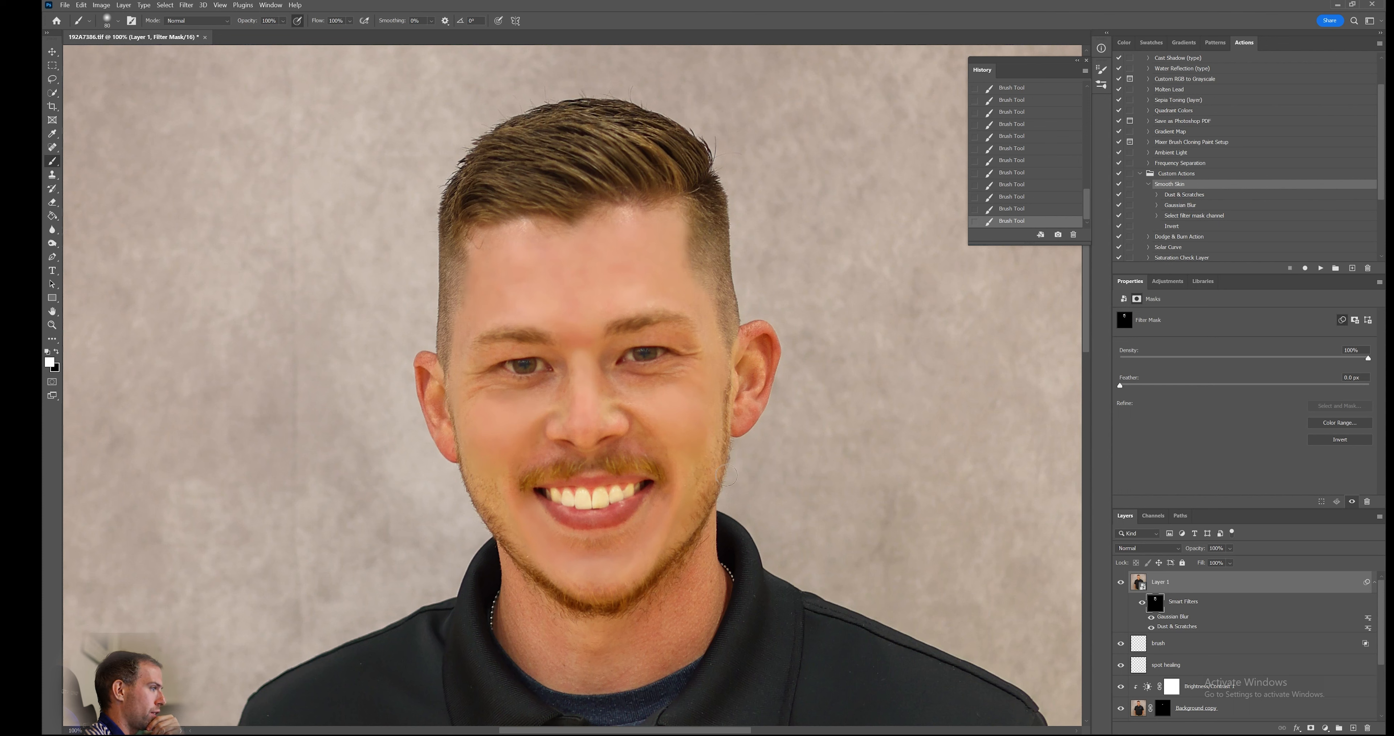
Stamp all visible layers into a new layer above the smoothed one and convert it into a smart object.
{"action": "left_click", "coordinate": [1227, 585]}
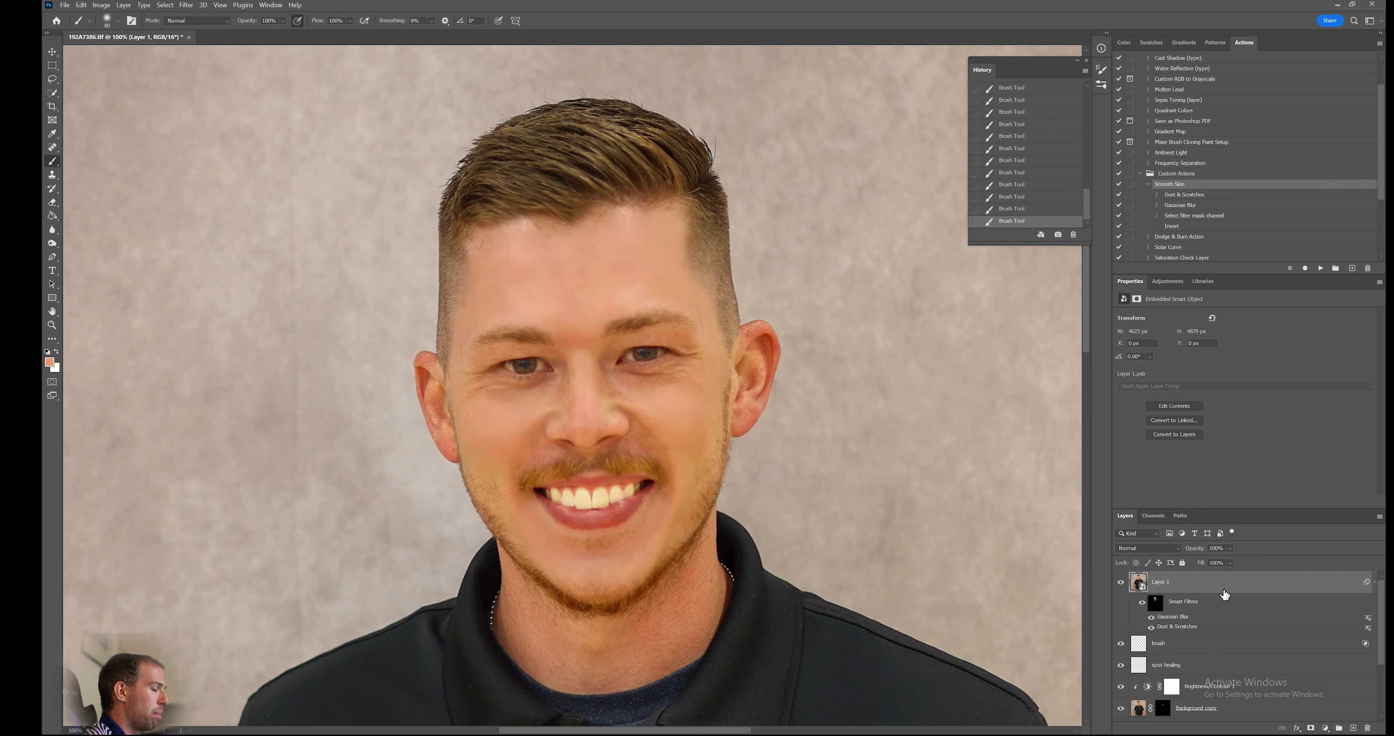
{"action": "key", "text": "ctrl+shift+alt+e"}
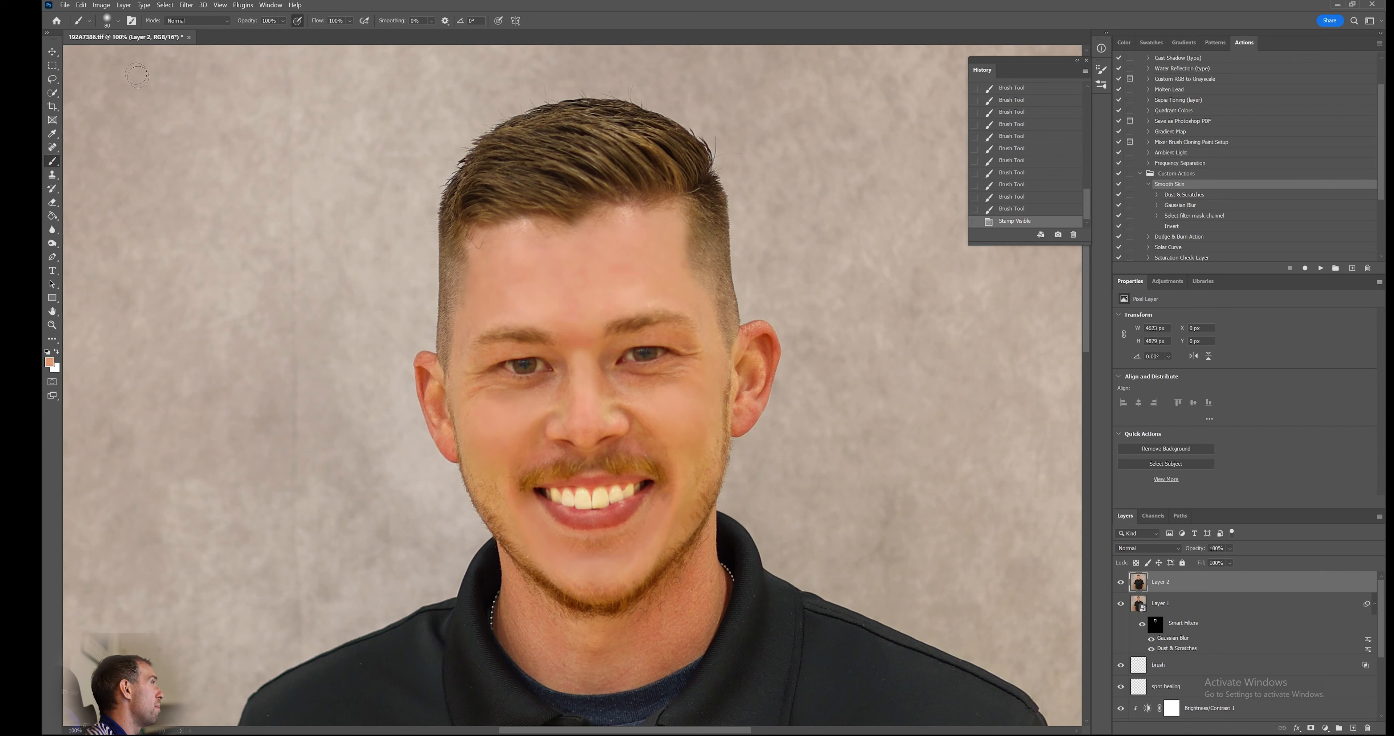
{"action": "left_click", "coordinate": [180, 9]}
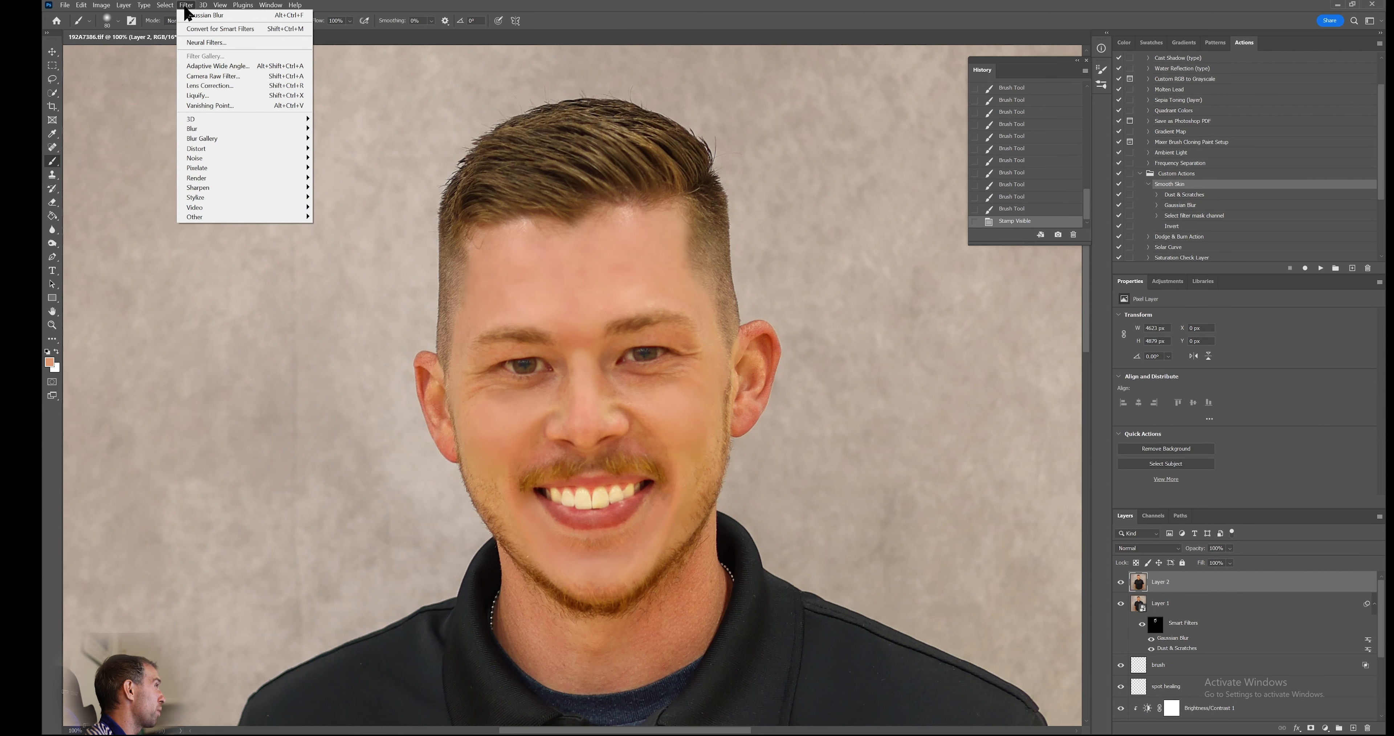
{"action": "left_click", "coordinate": [200, 29]}
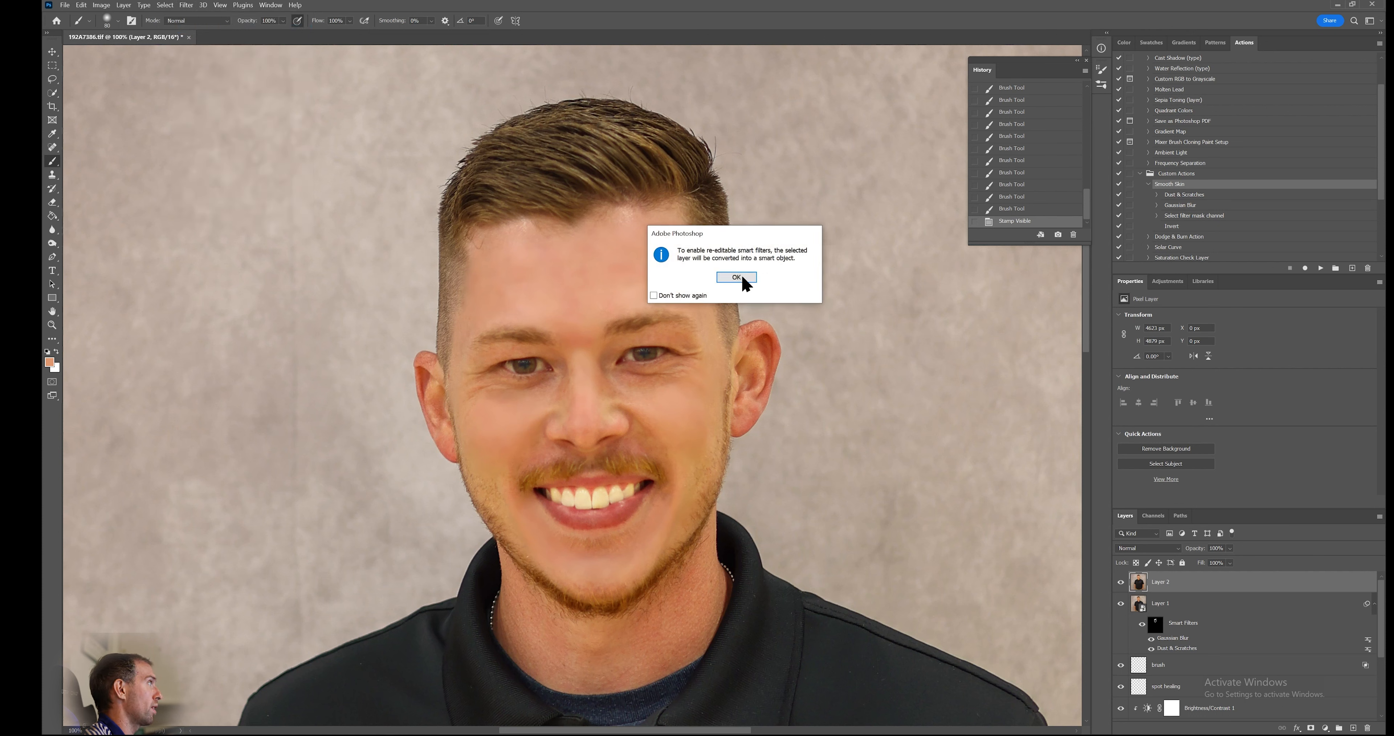
{"action": "left_click", "coordinate": [740, 279]}
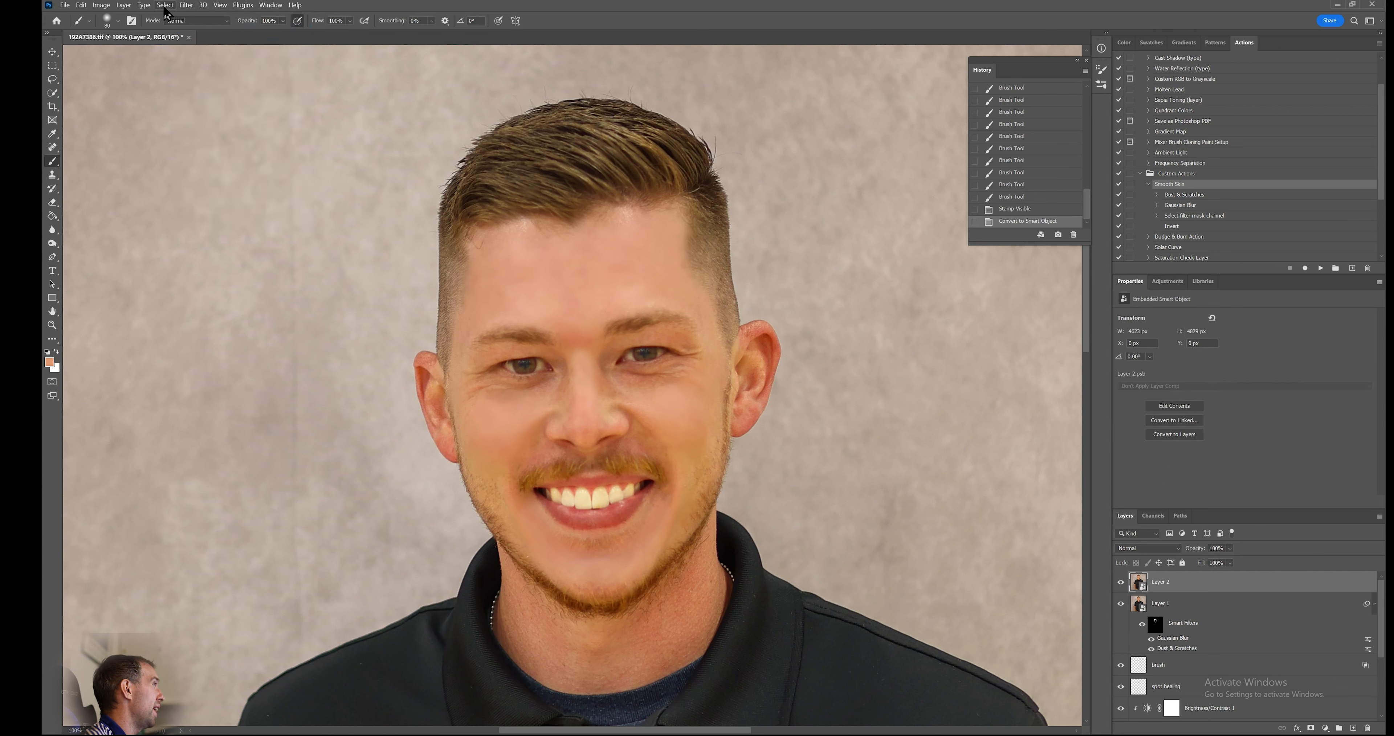
Open the new top layer's Basic adjustments in the Camera Raw Filter and toggle the automatic correction on and off.
{"action": "left_click", "coordinate": [165, 7]}
{"action": "left_click", "coordinate": [186, 7]}
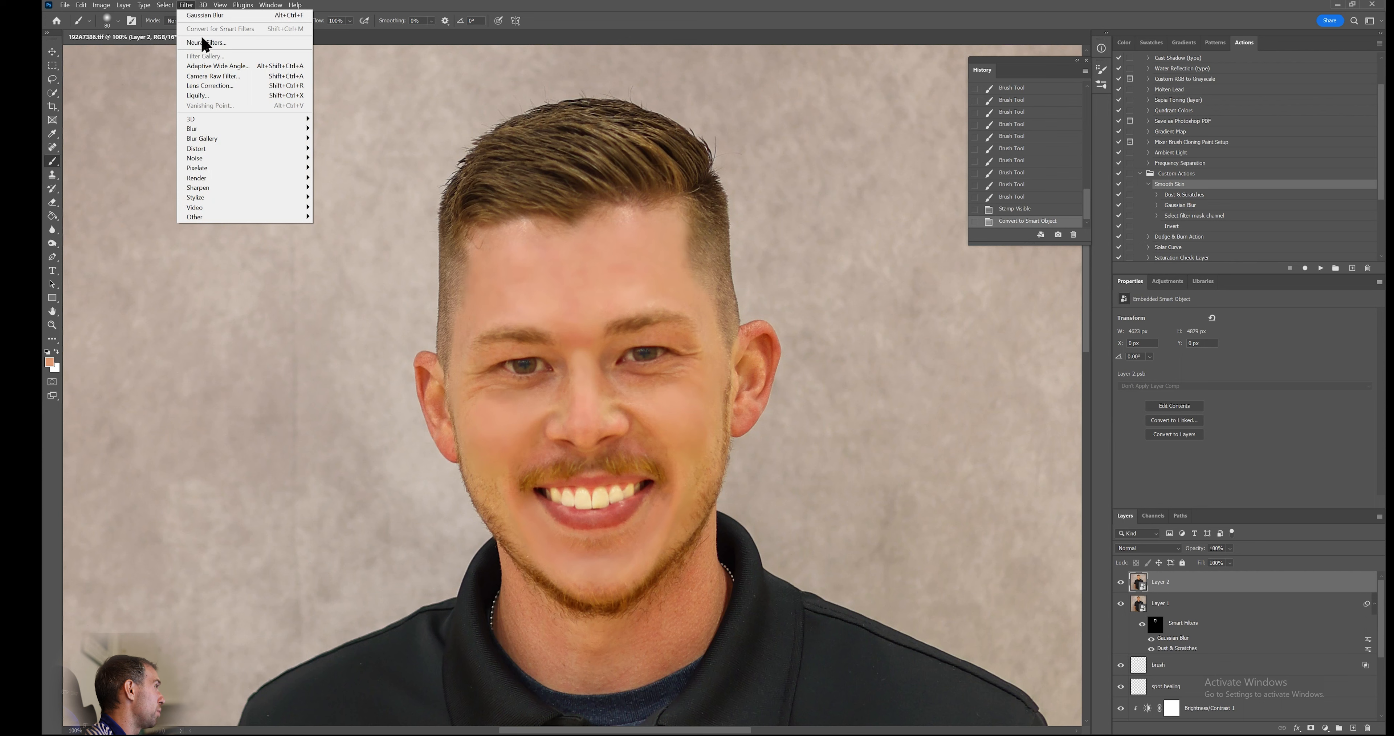
{"action": "left_click", "coordinate": [264, 81]}
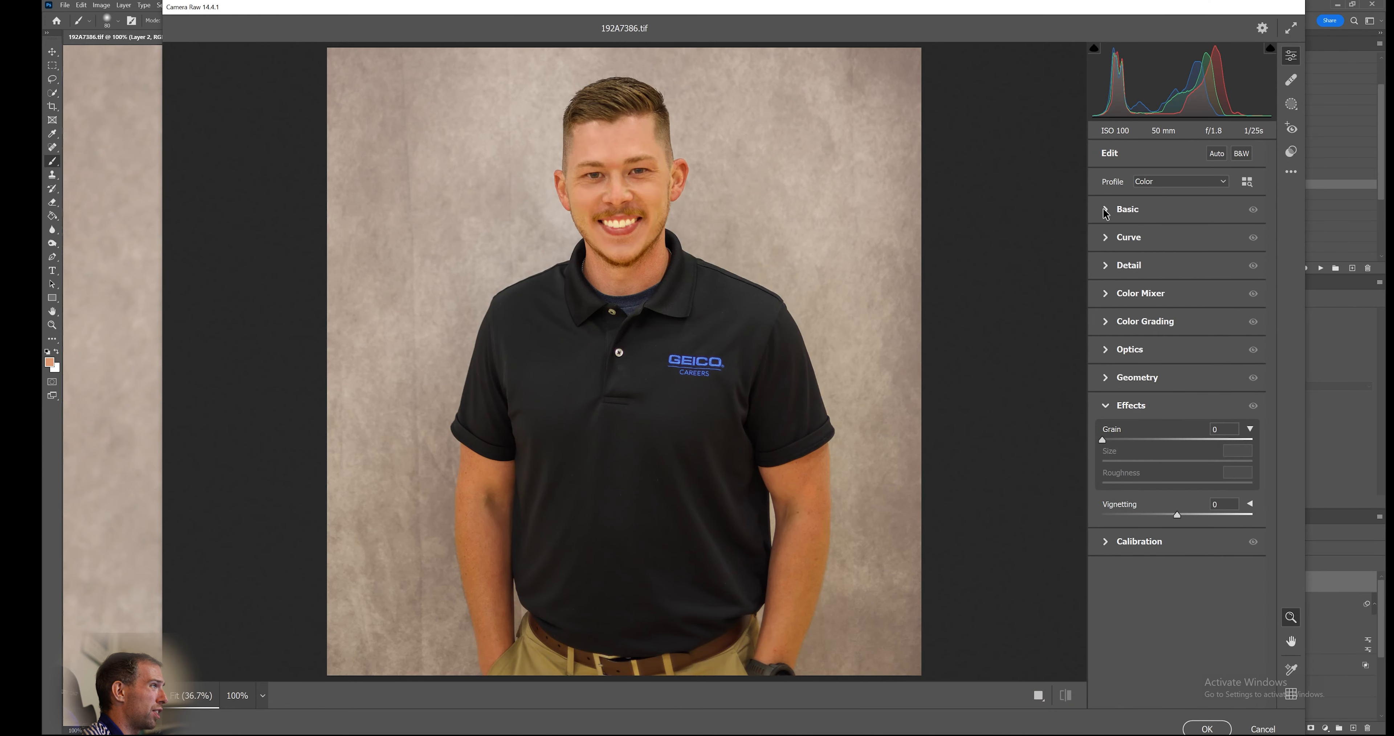
{"action": "left_click", "coordinate": [1106, 212]}
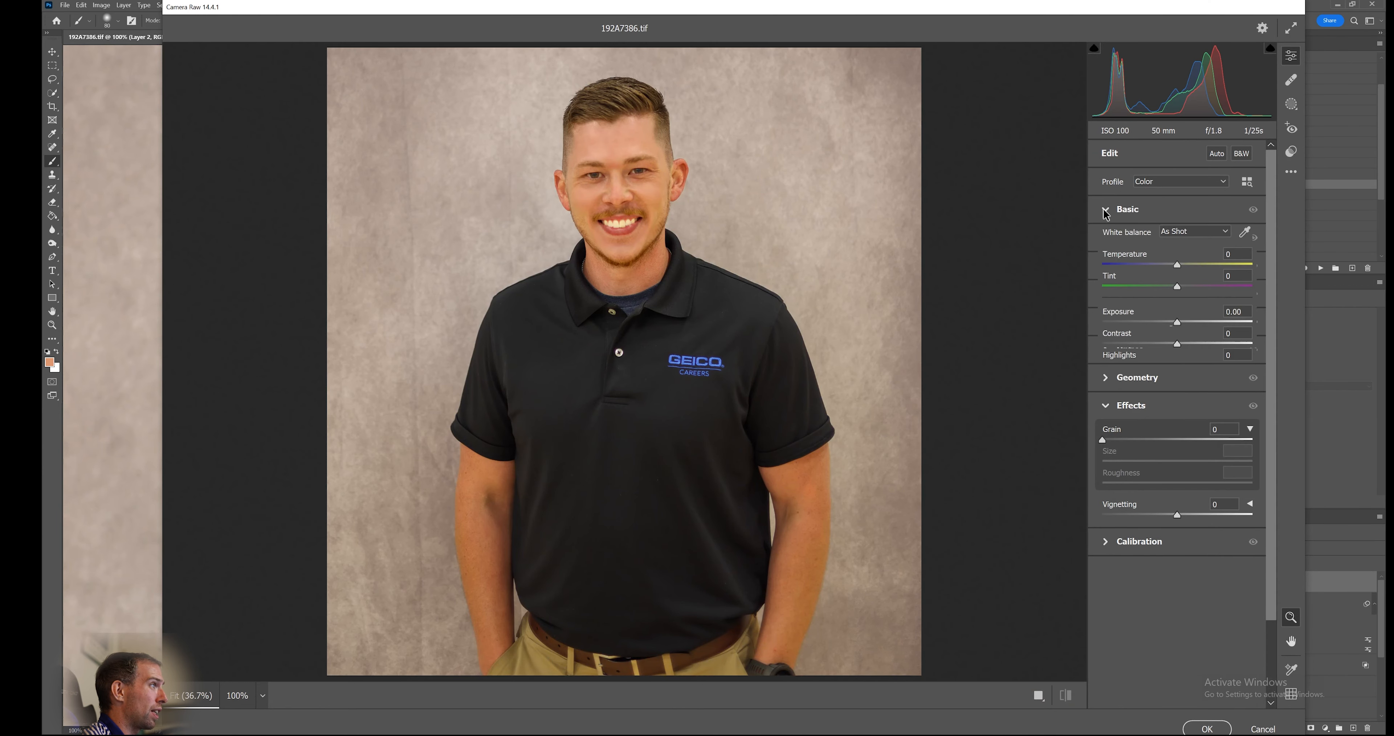
{"action": "left_click", "coordinate": [1217, 154]}
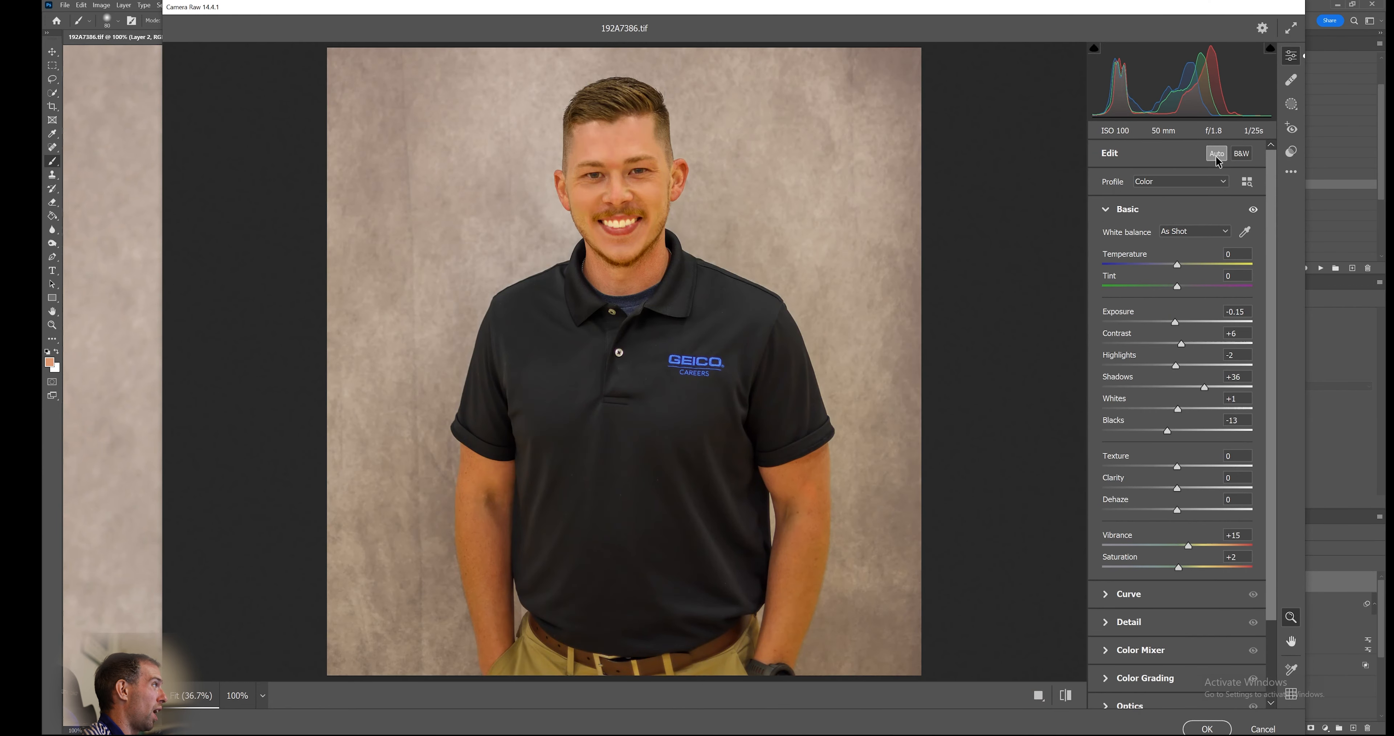
{"action": "left_click", "coordinate": [1217, 155]}
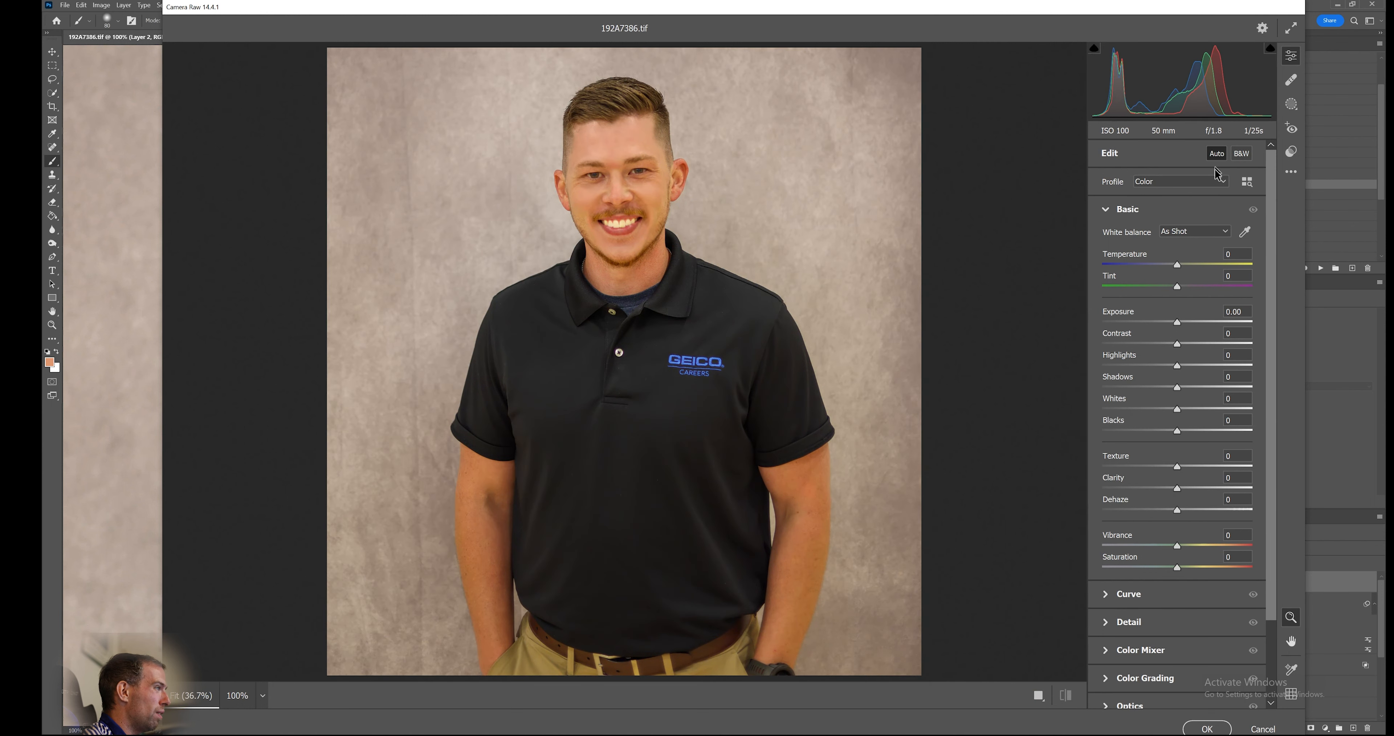
Set Exposure to +0.25 and Contrast to +7, toggling the black-and-white treatment on and off in between.
{"action": "left_click_drag", "start_coordinate": [1177, 321], "coordinate": [1181, 322]}
{"action": "left_click", "coordinate": [1242, 154]}
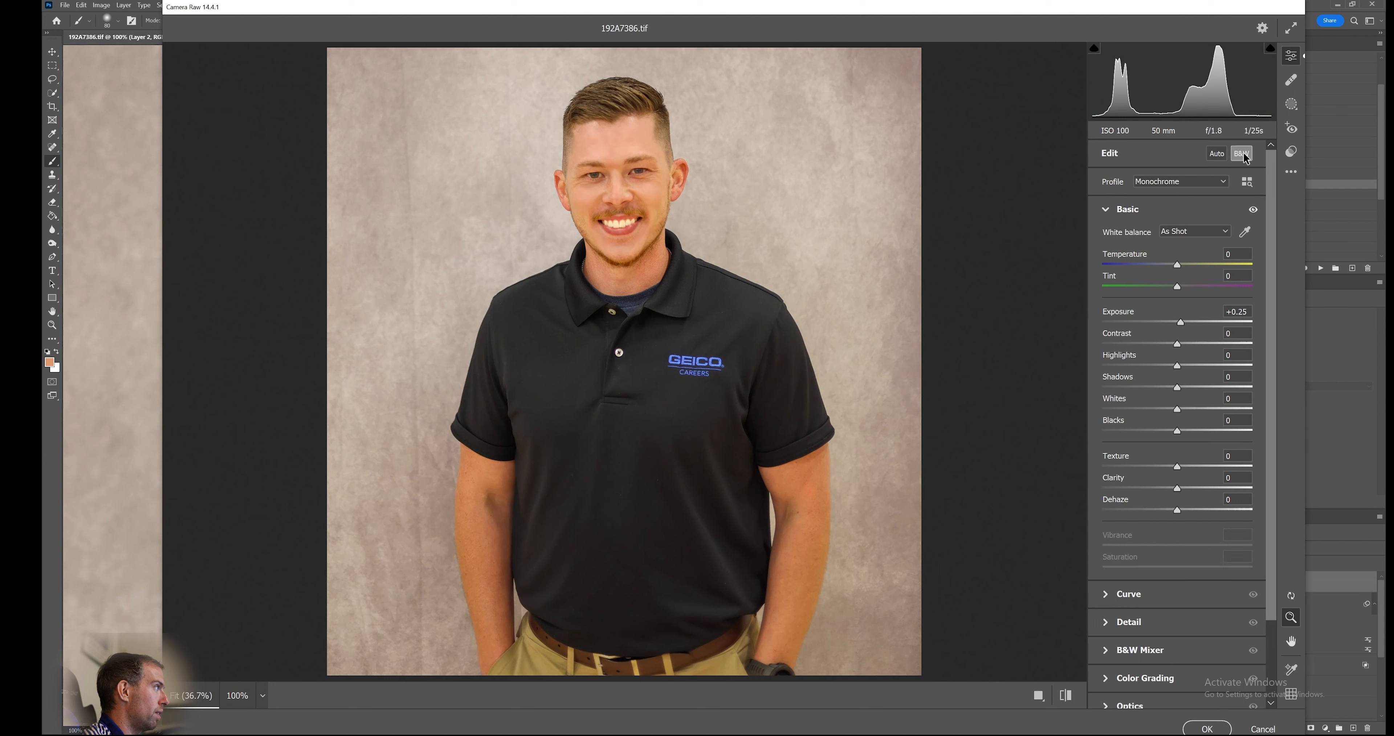
{"action": "left_click", "coordinate": [1242, 154]}
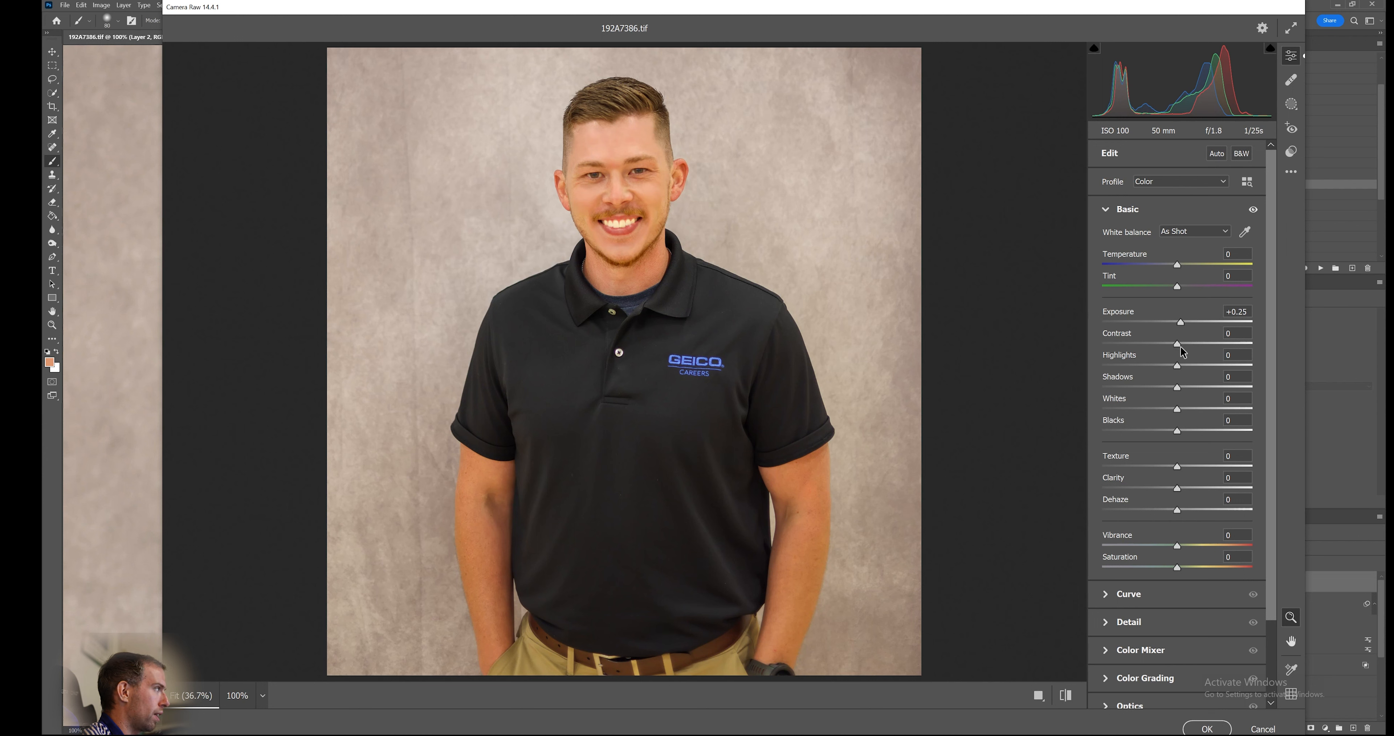
{"action": "left_click_drag", "start_coordinate": [1178, 344], "coordinate": [1186, 348]}
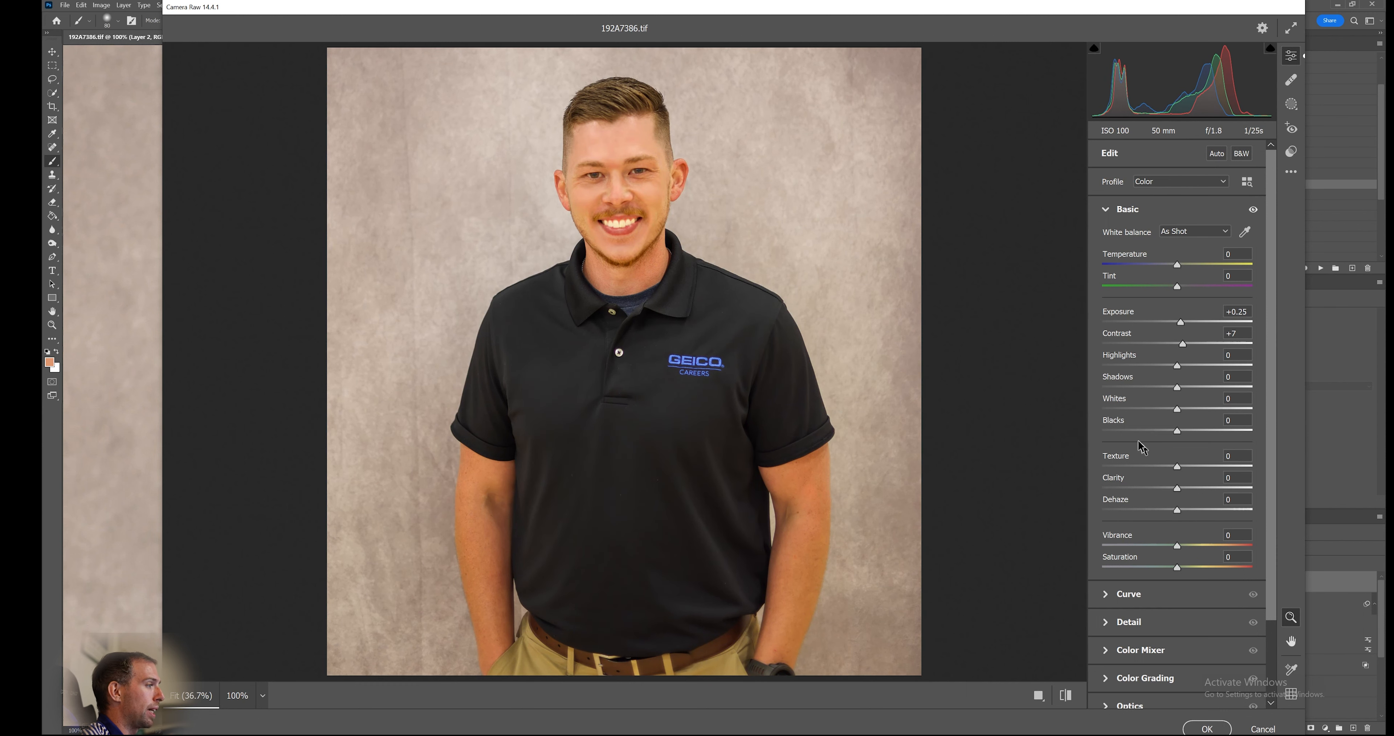
Raise the photo's Saturation to +8 and set the Grain effect to 2.
{"action": "left_click_drag", "start_coordinate": [1177, 567], "coordinate": [1184, 576]}
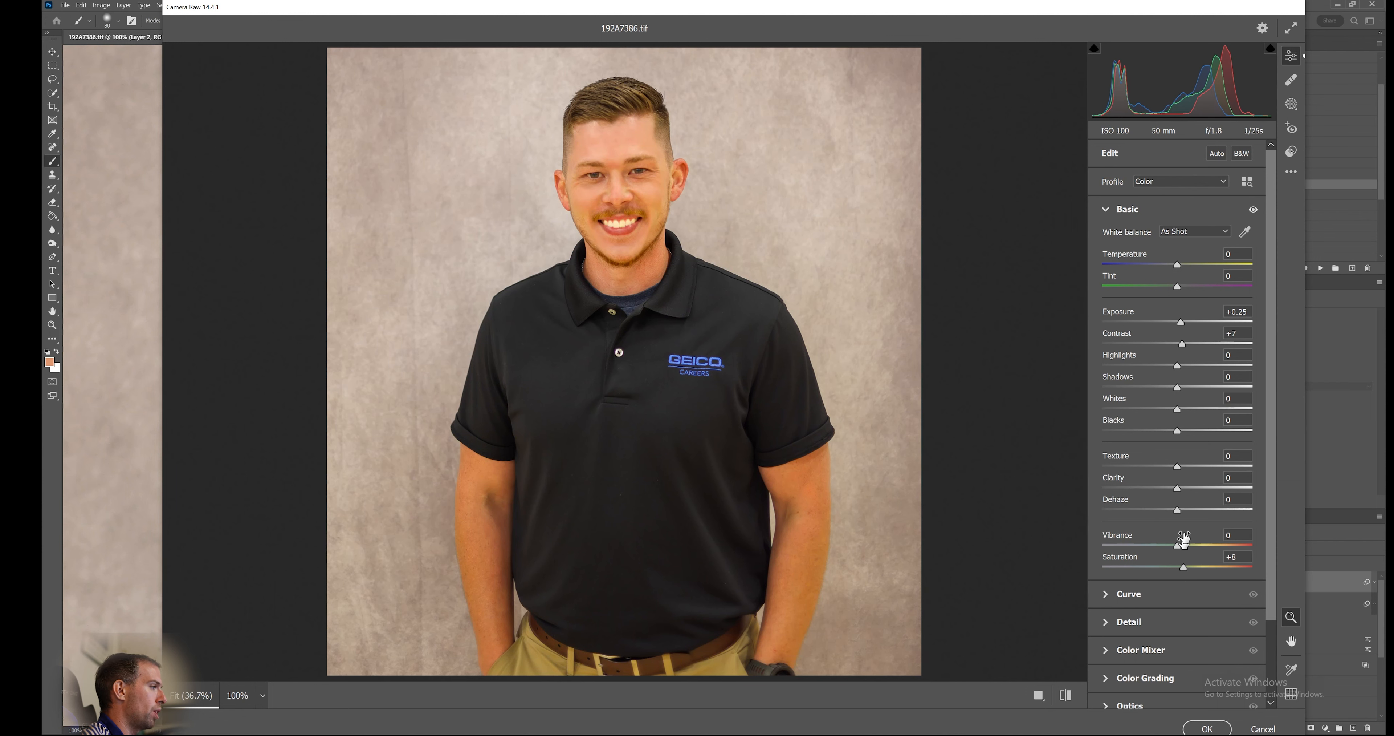
{"action": "scroll", "coordinate": [1166, 452], "scroll_direction": "down", "scroll_amount": 2}
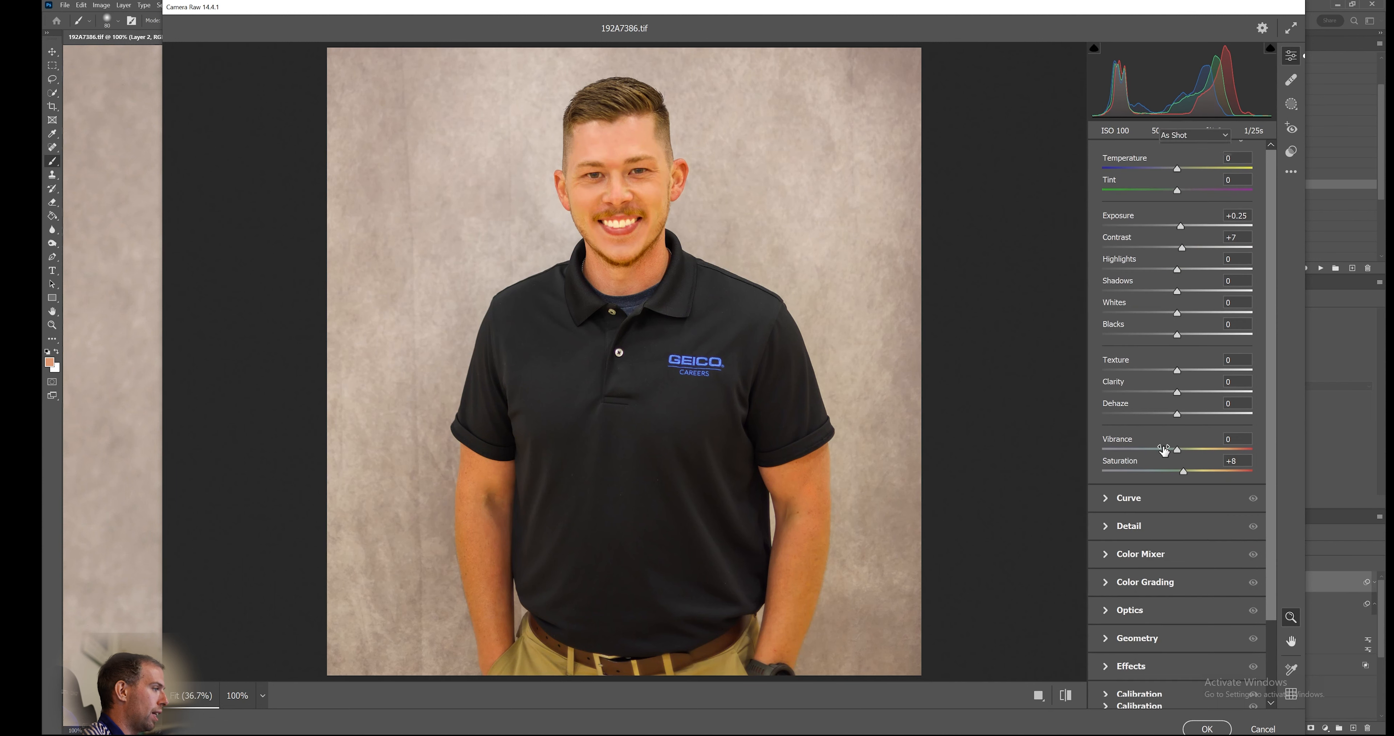
{"action": "left_click", "coordinate": [1116, 667]}
{"action": "left_click_drag", "start_coordinate": [1106, 443], "coordinate": [1109, 445]}
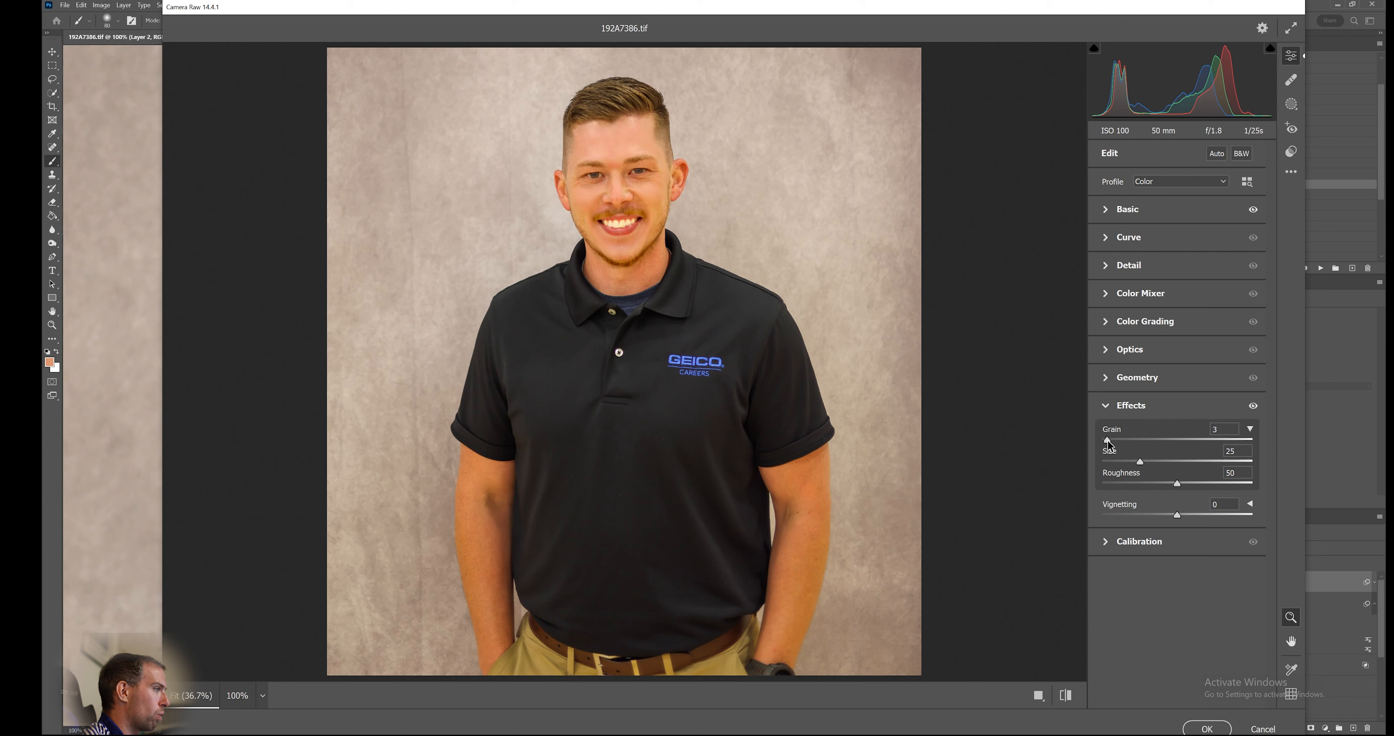
{"action": "left_click", "coordinate": [1212, 430]}
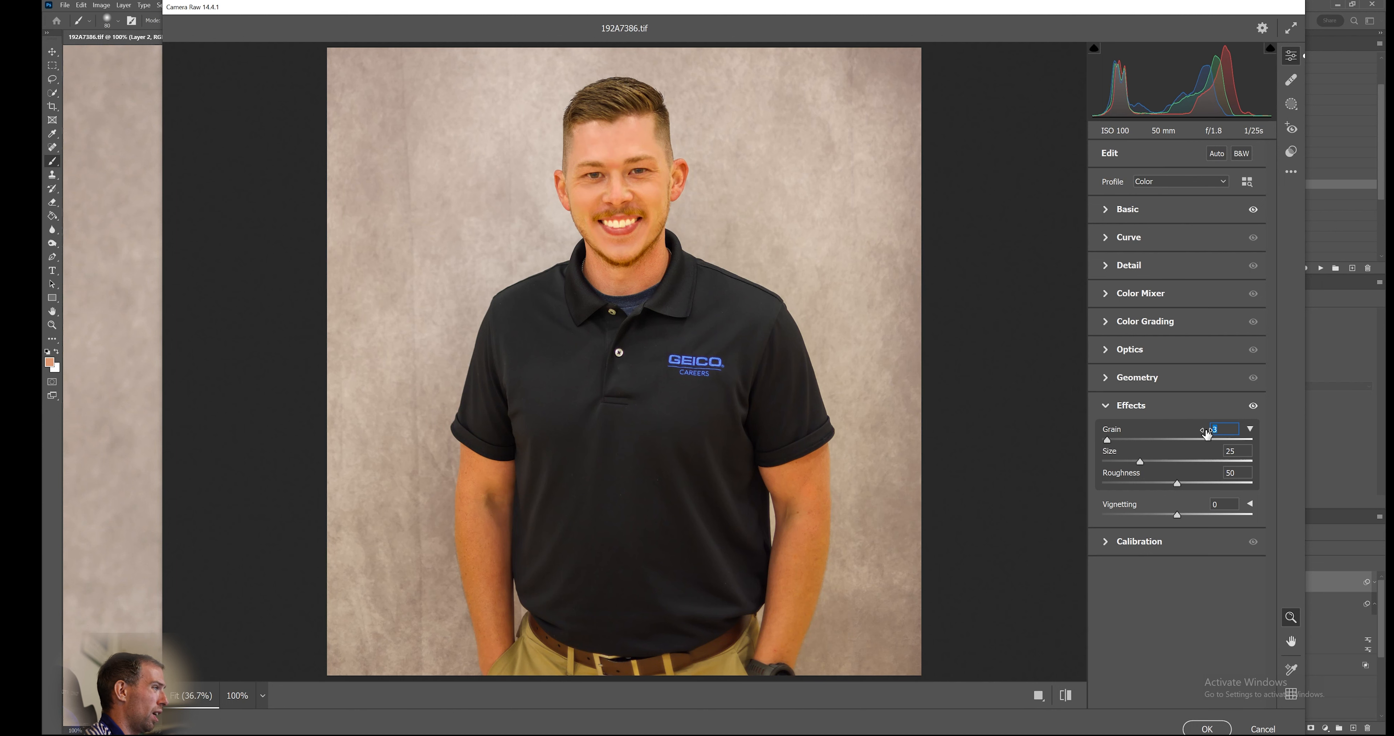
{"action": "type", "text": "2"}
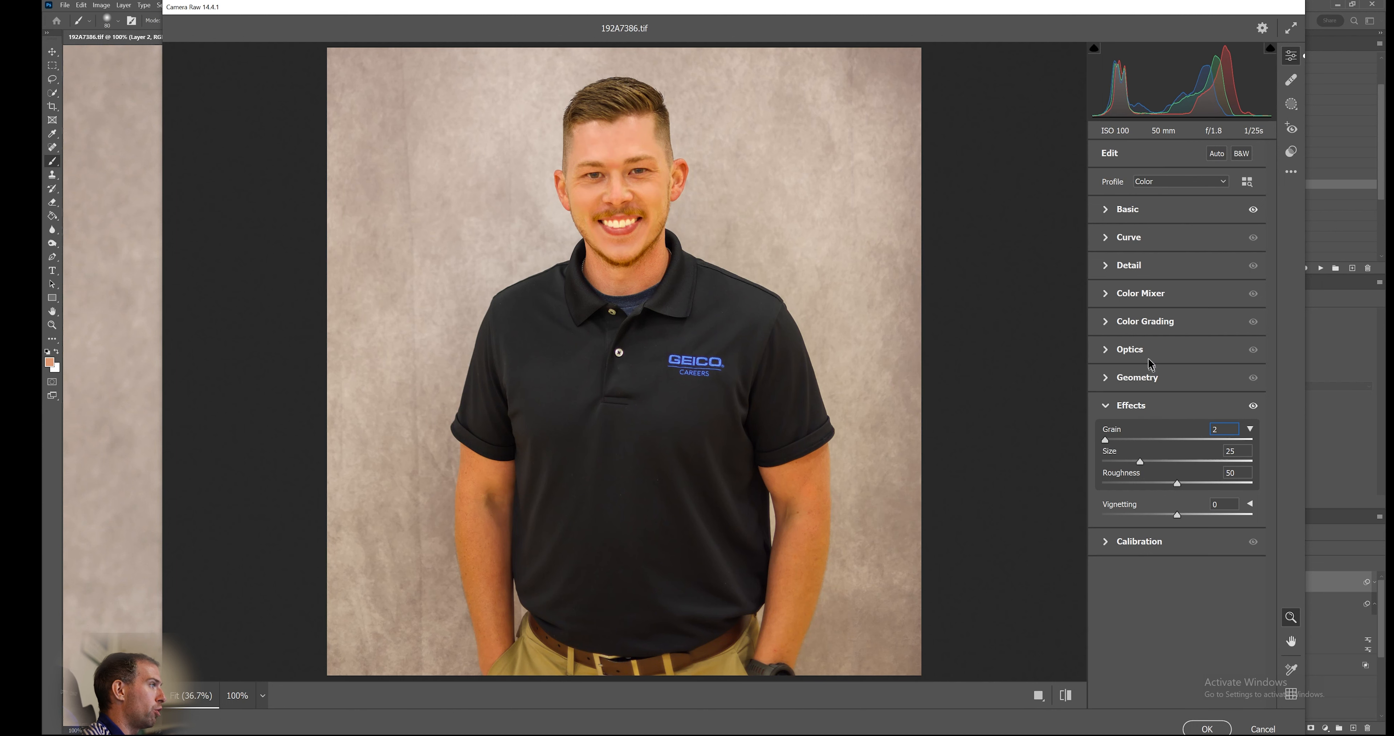
Shift the Reds hue to -3 in the Color Mixer and apply the Camera Raw adjustments to the smart object.
{"action": "left_click", "coordinate": [1108, 291]}
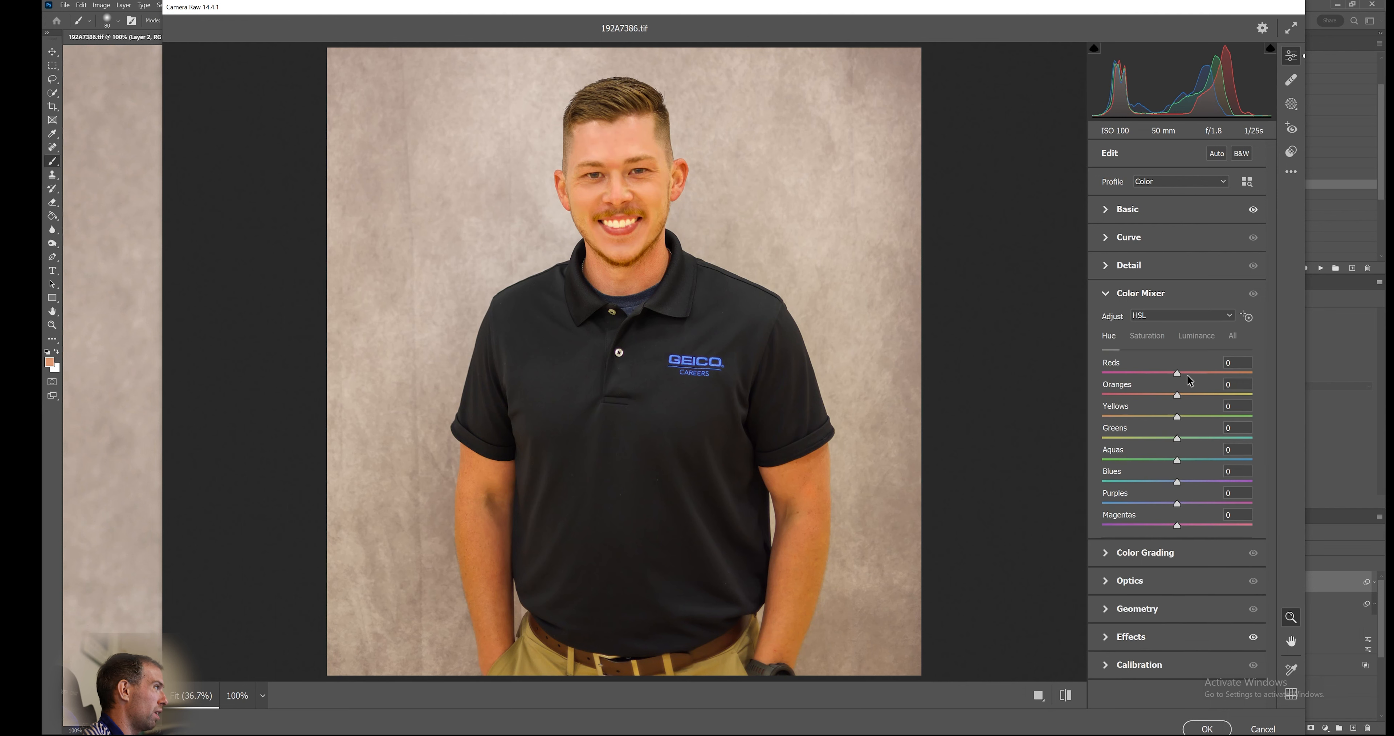
{"action": "left_click_drag", "start_coordinate": [1179, 374], "coordinate": [1175, 373]}
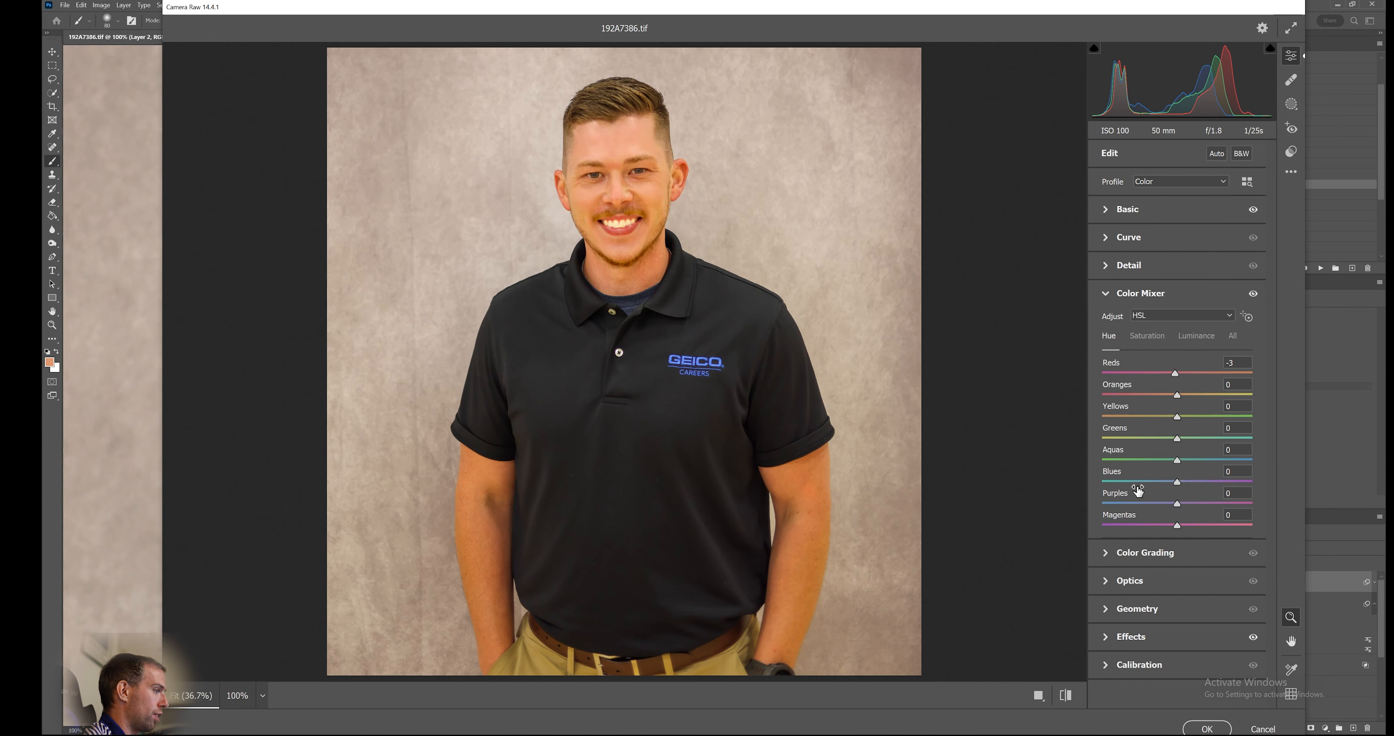
{"action": "left_click", "coordinate": [1207, 727]}
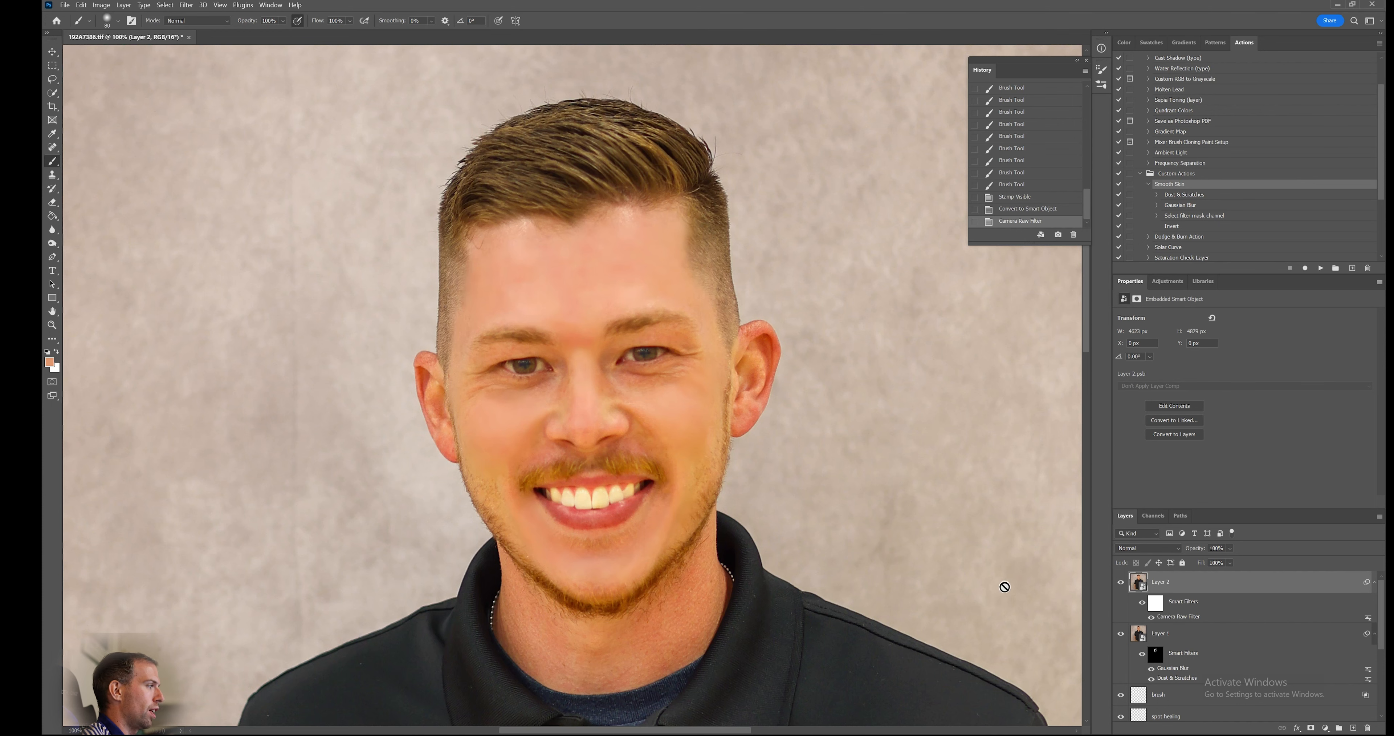
Compare the whole retouched portrait with the original by repeatedly isolating the Background layer and restoring all the other layers.
{"action": "left_click_drag", "start_coordinate": [881, 569], "coordinate": [837, 425]}
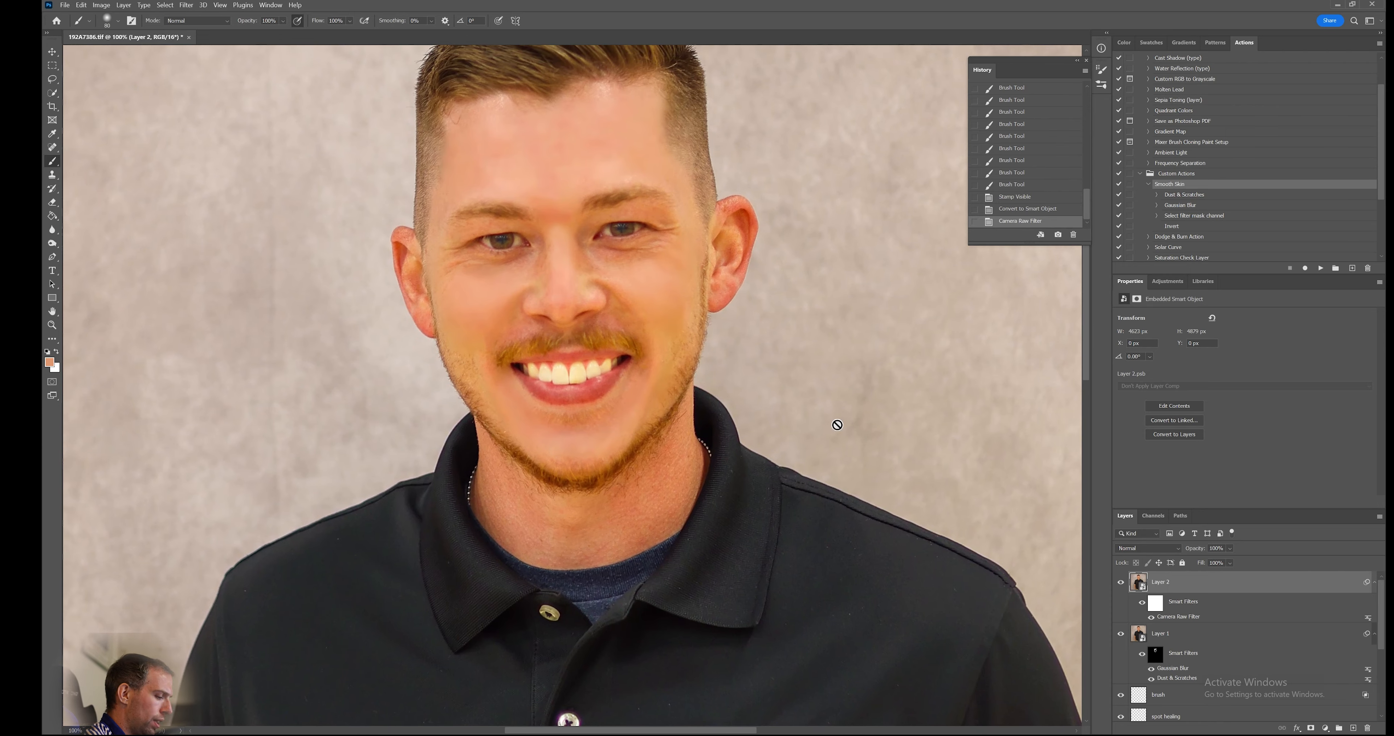
{"action": "key", "text": "ctrl+0"}
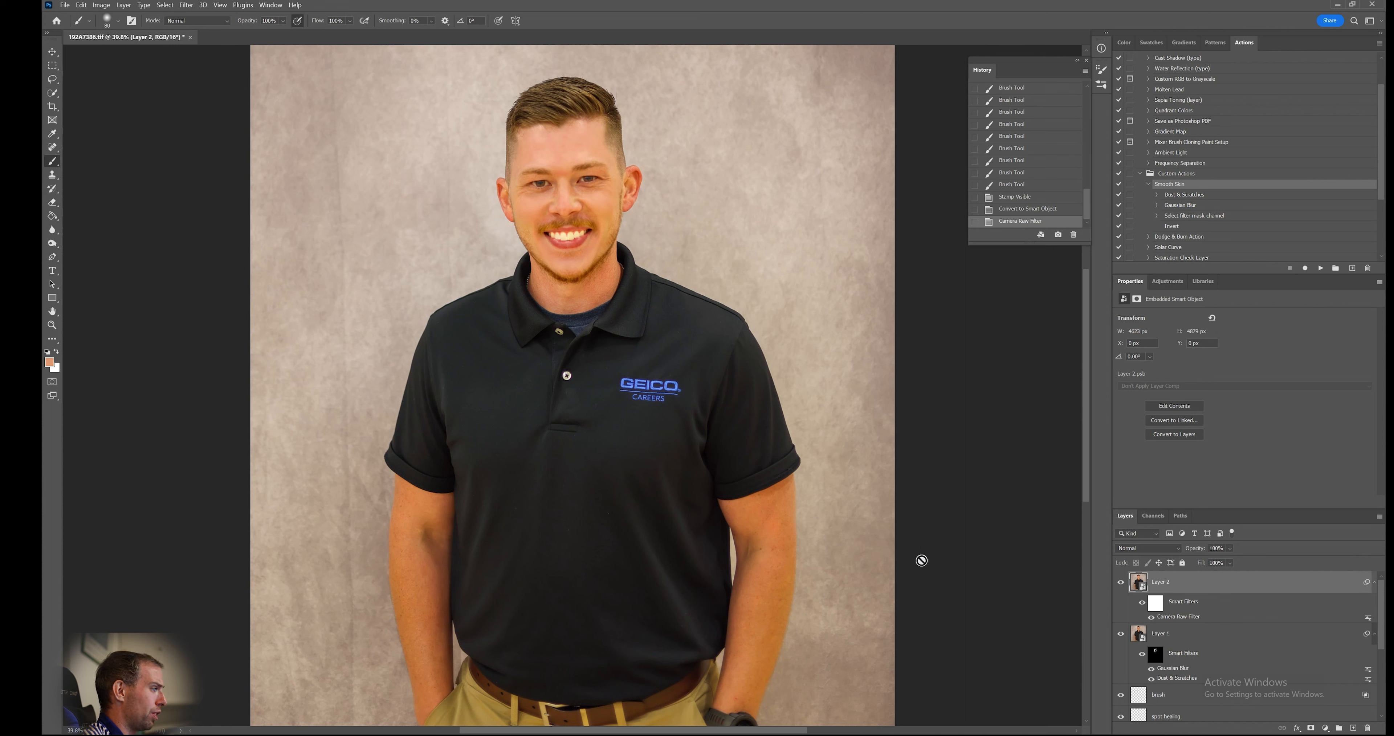
{"action": "scroll", "coordinate": [1125, 615], "scroll_direction": "down", "scroll_amount": 5}
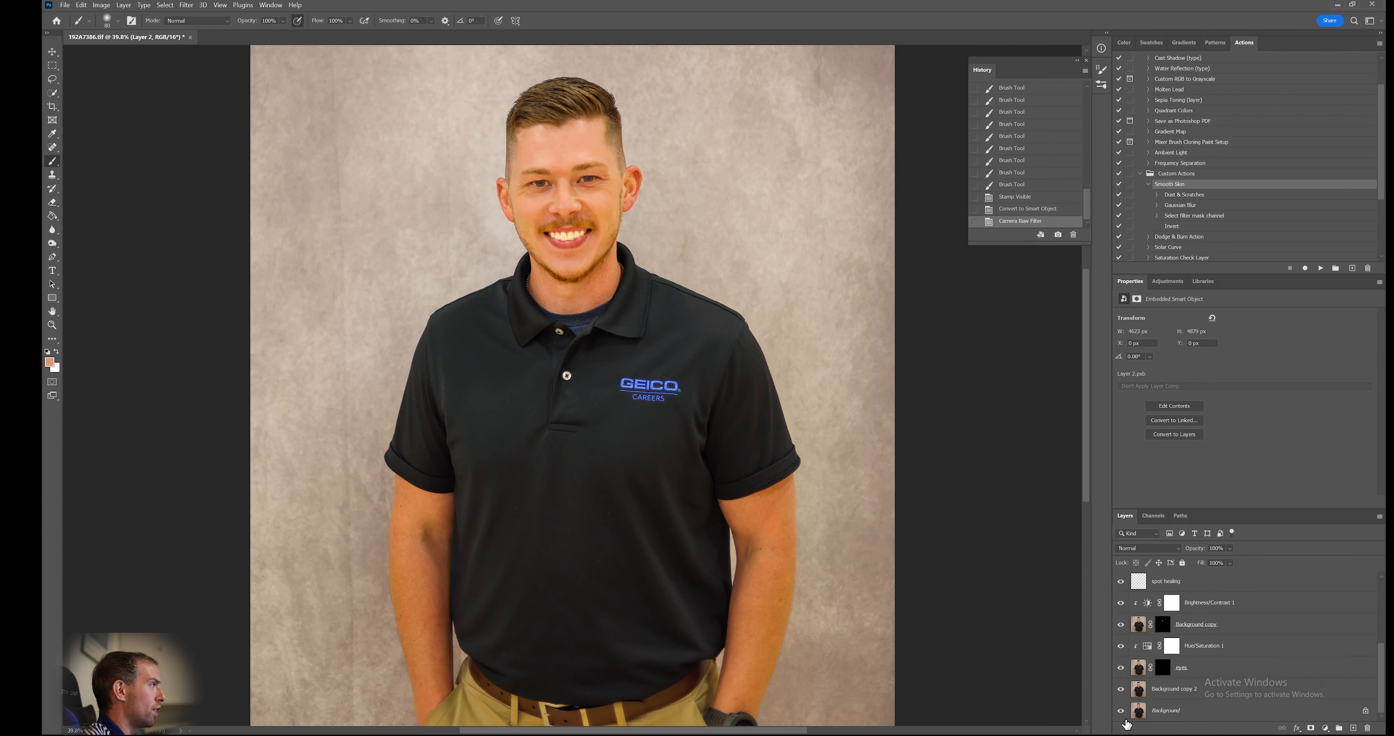
{"action": "left_click", "coordinate": [1122, 710], "text": "alt"}
{"action": "left_click", "coordinate": [1122, 710], "text": "alt"}
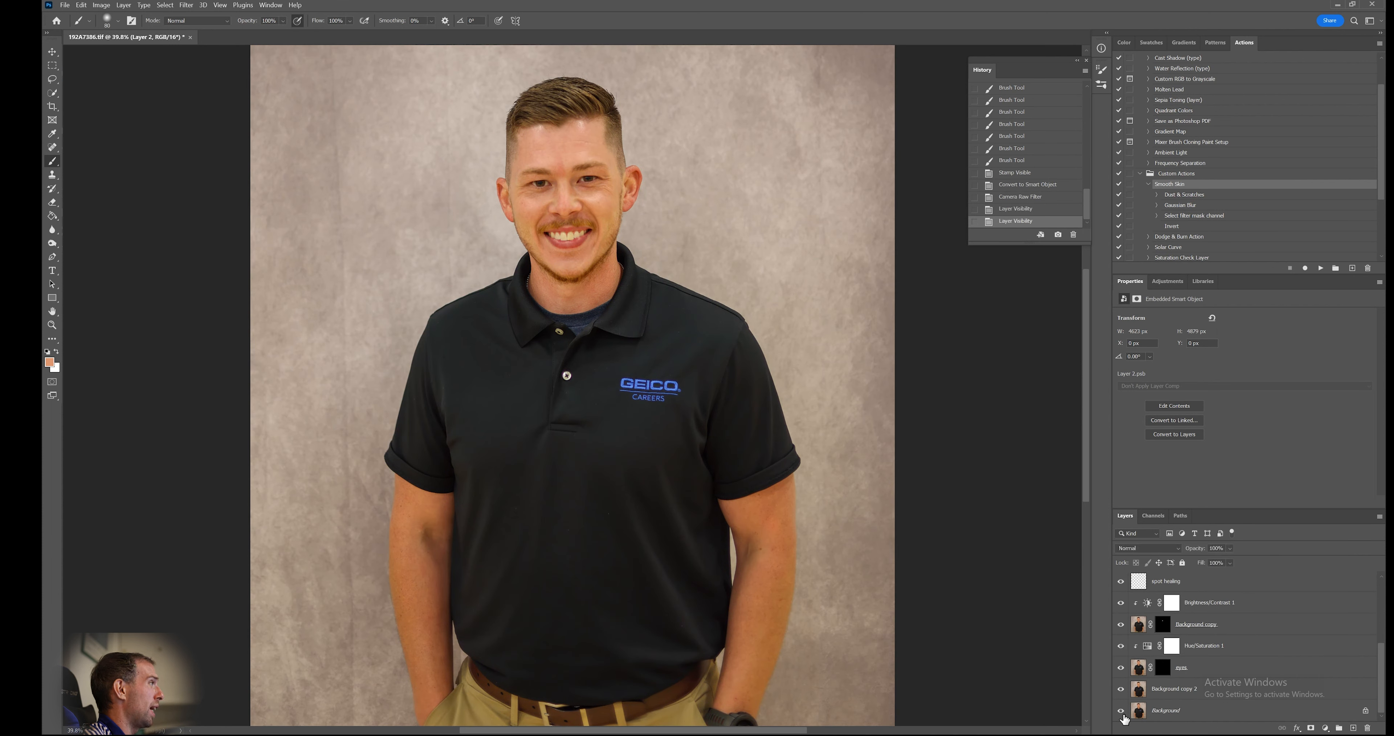
{"action": "left_click", "coordinate": [1122, 711], "text": "alt"}
{"action": "left_click", "coordinate": [1122, 710], "text": "alt"}
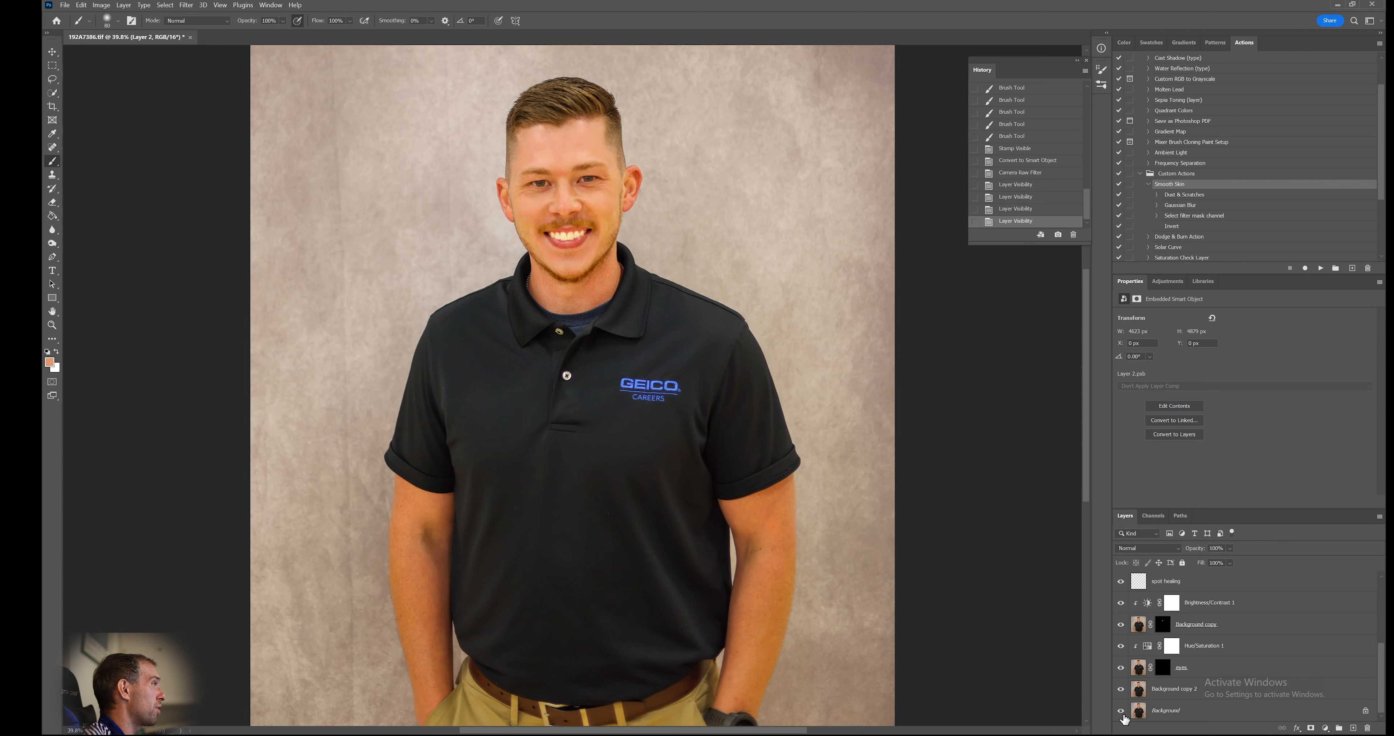
{"action": "left_click", "coordinate": [1121, 710], "text": "alt"}
{"action": "left_click", "coordinate": [1121, 711], "text": "alt"}
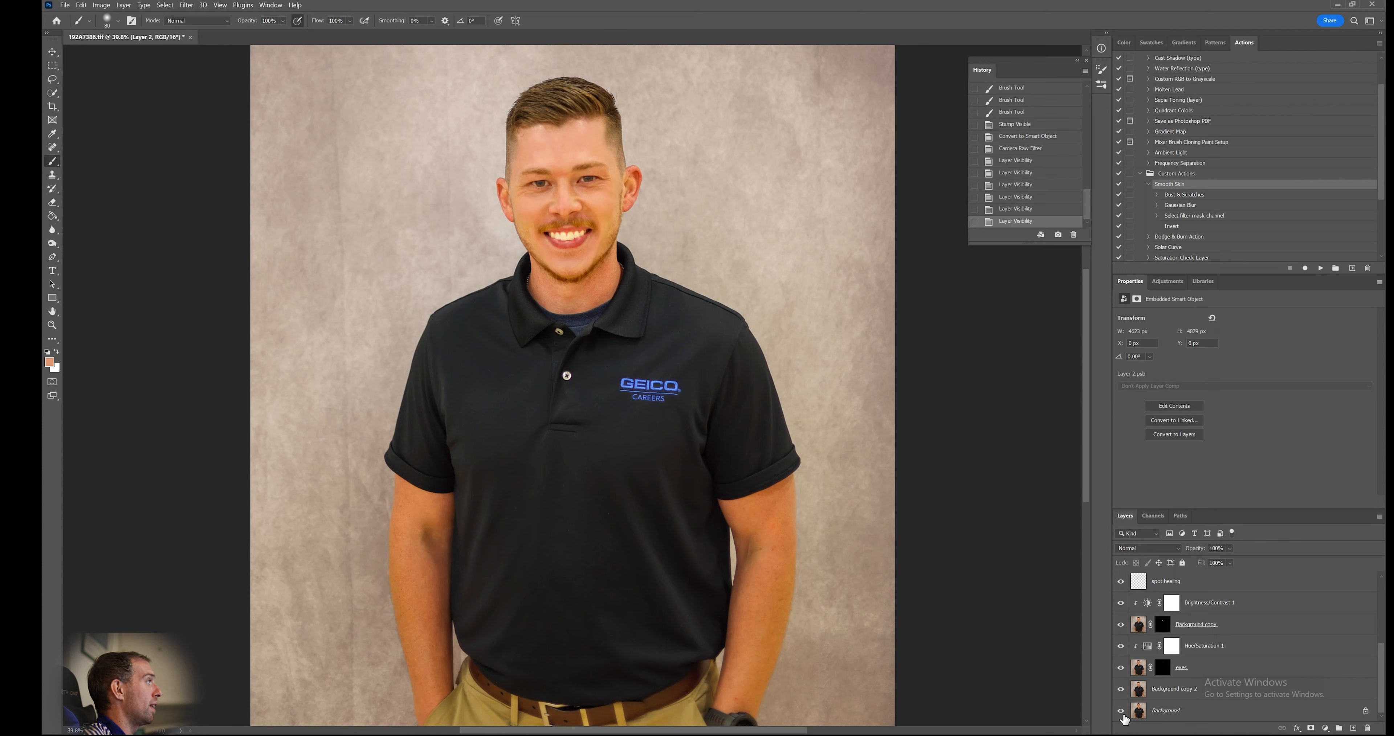
{"action": "left_click", "coordinate": [1121, 710], "text": "alt"}
{"action": "left_click", "coordinate": [1122, 714], "text": "alt"}
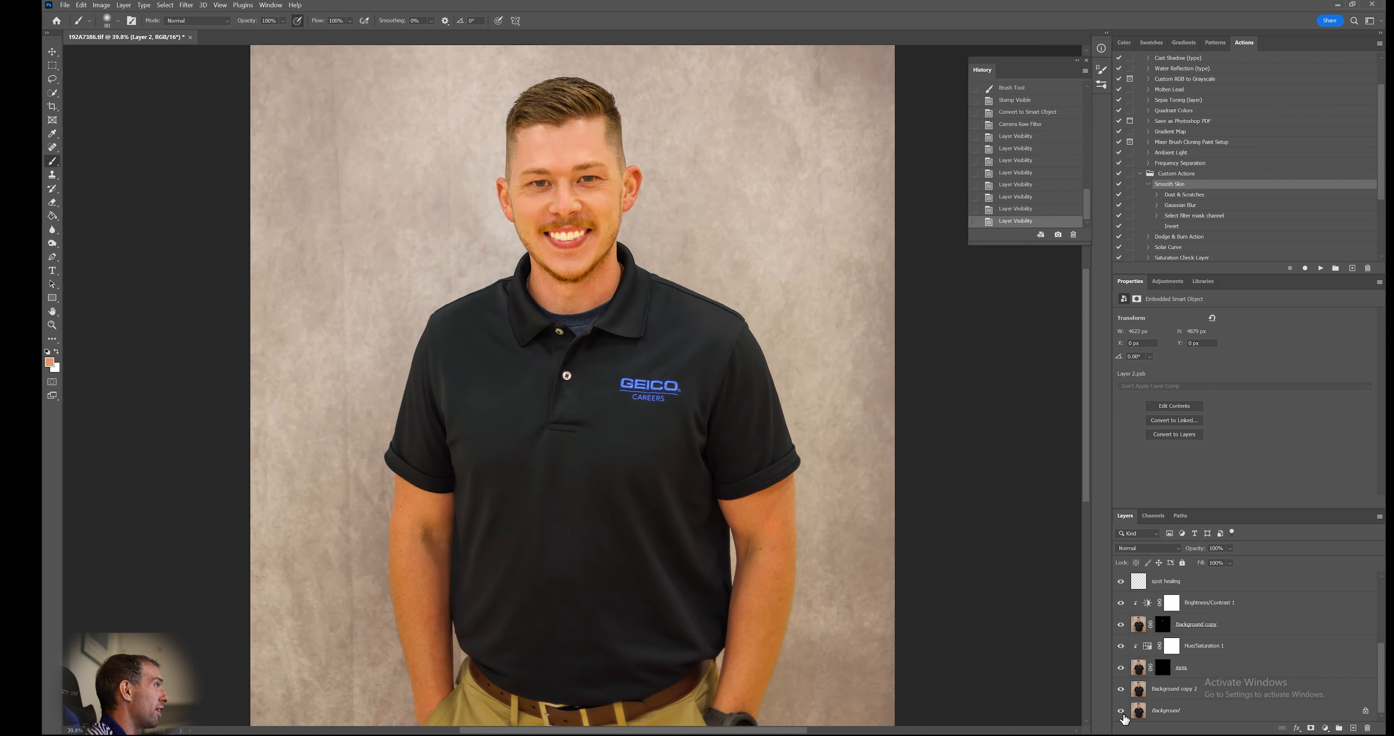